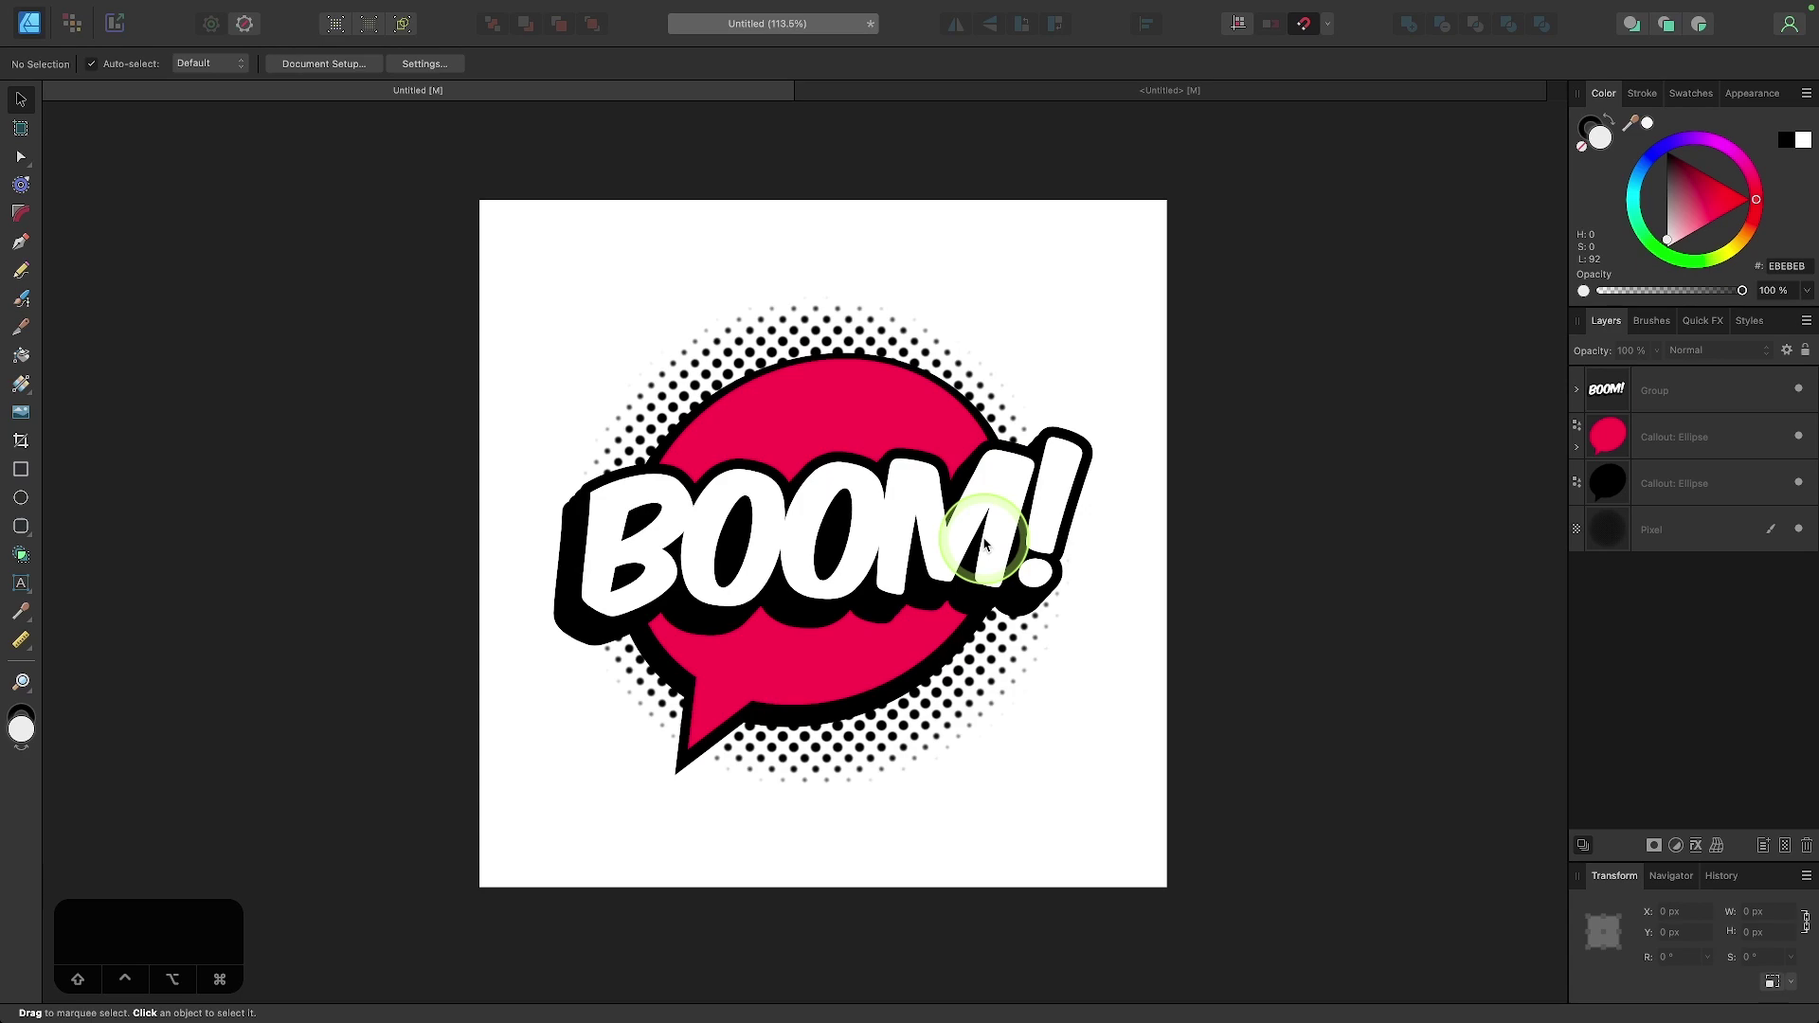
# Step: After glancing at the BOOM! reference, switch the blank document to Pixel Persona and add an empty pixel layer
pyautogui.click(1078, 90)
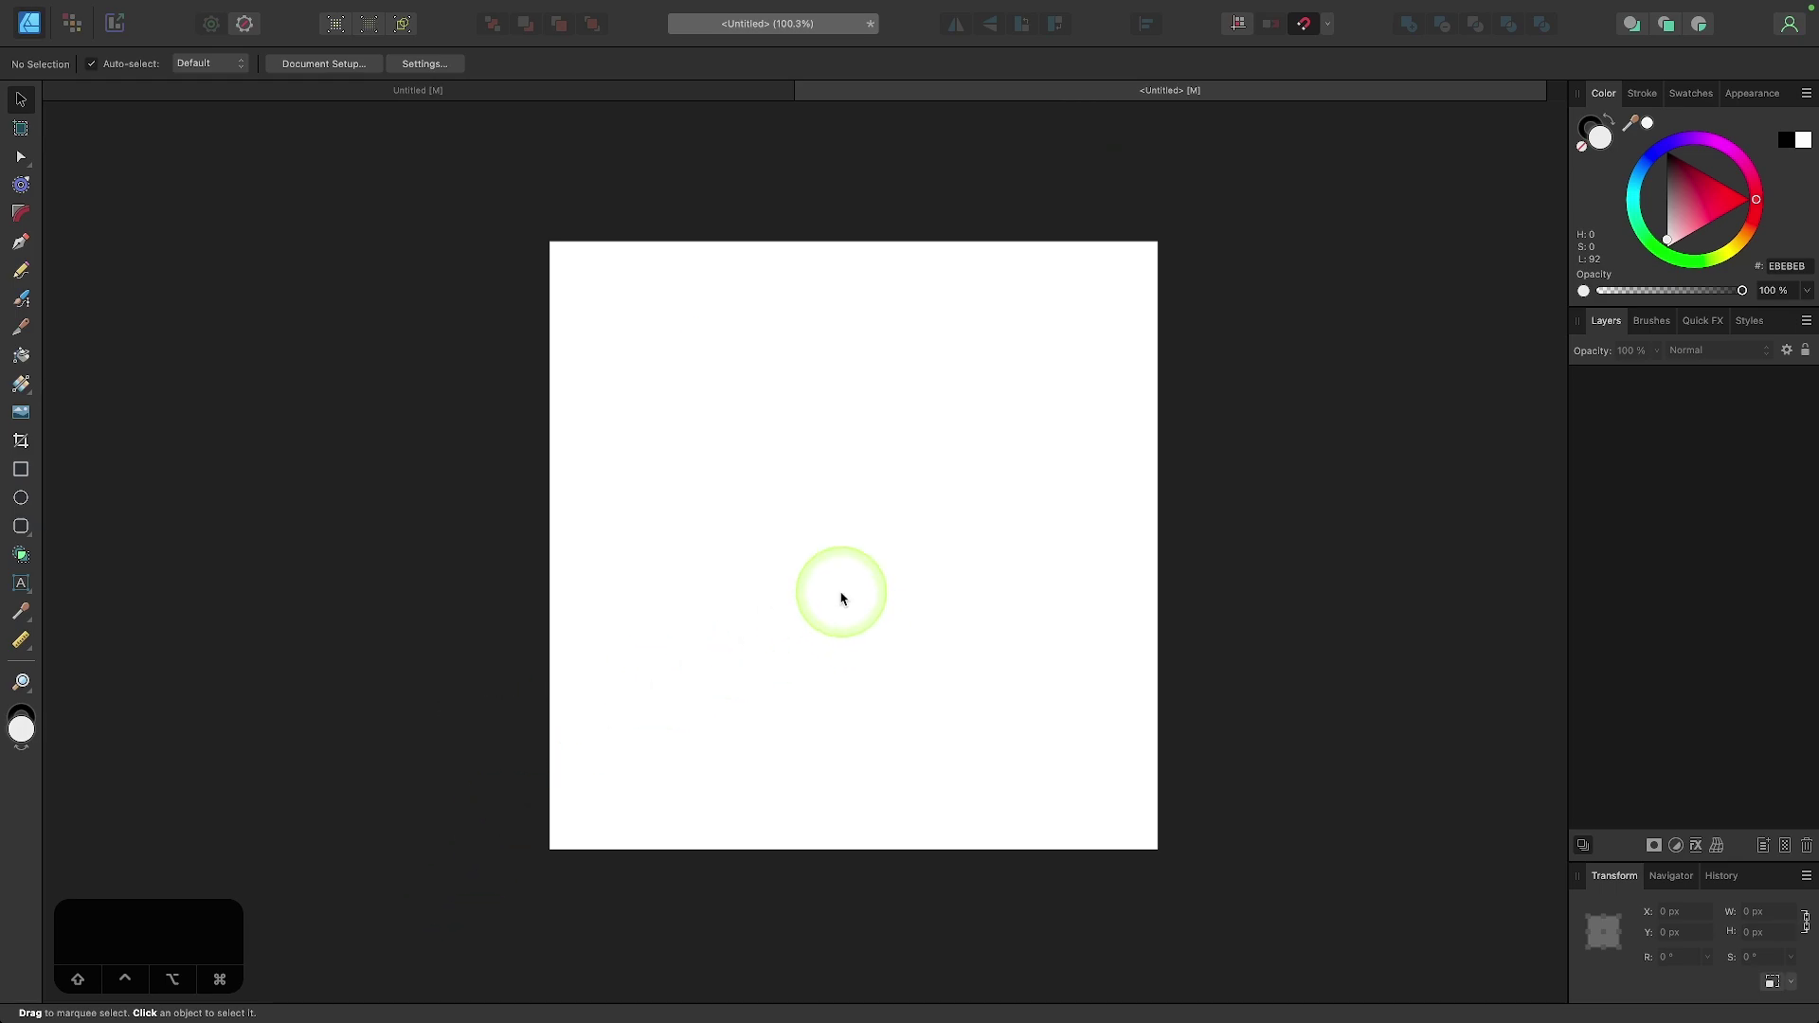
pyautogui.click(748, 90)
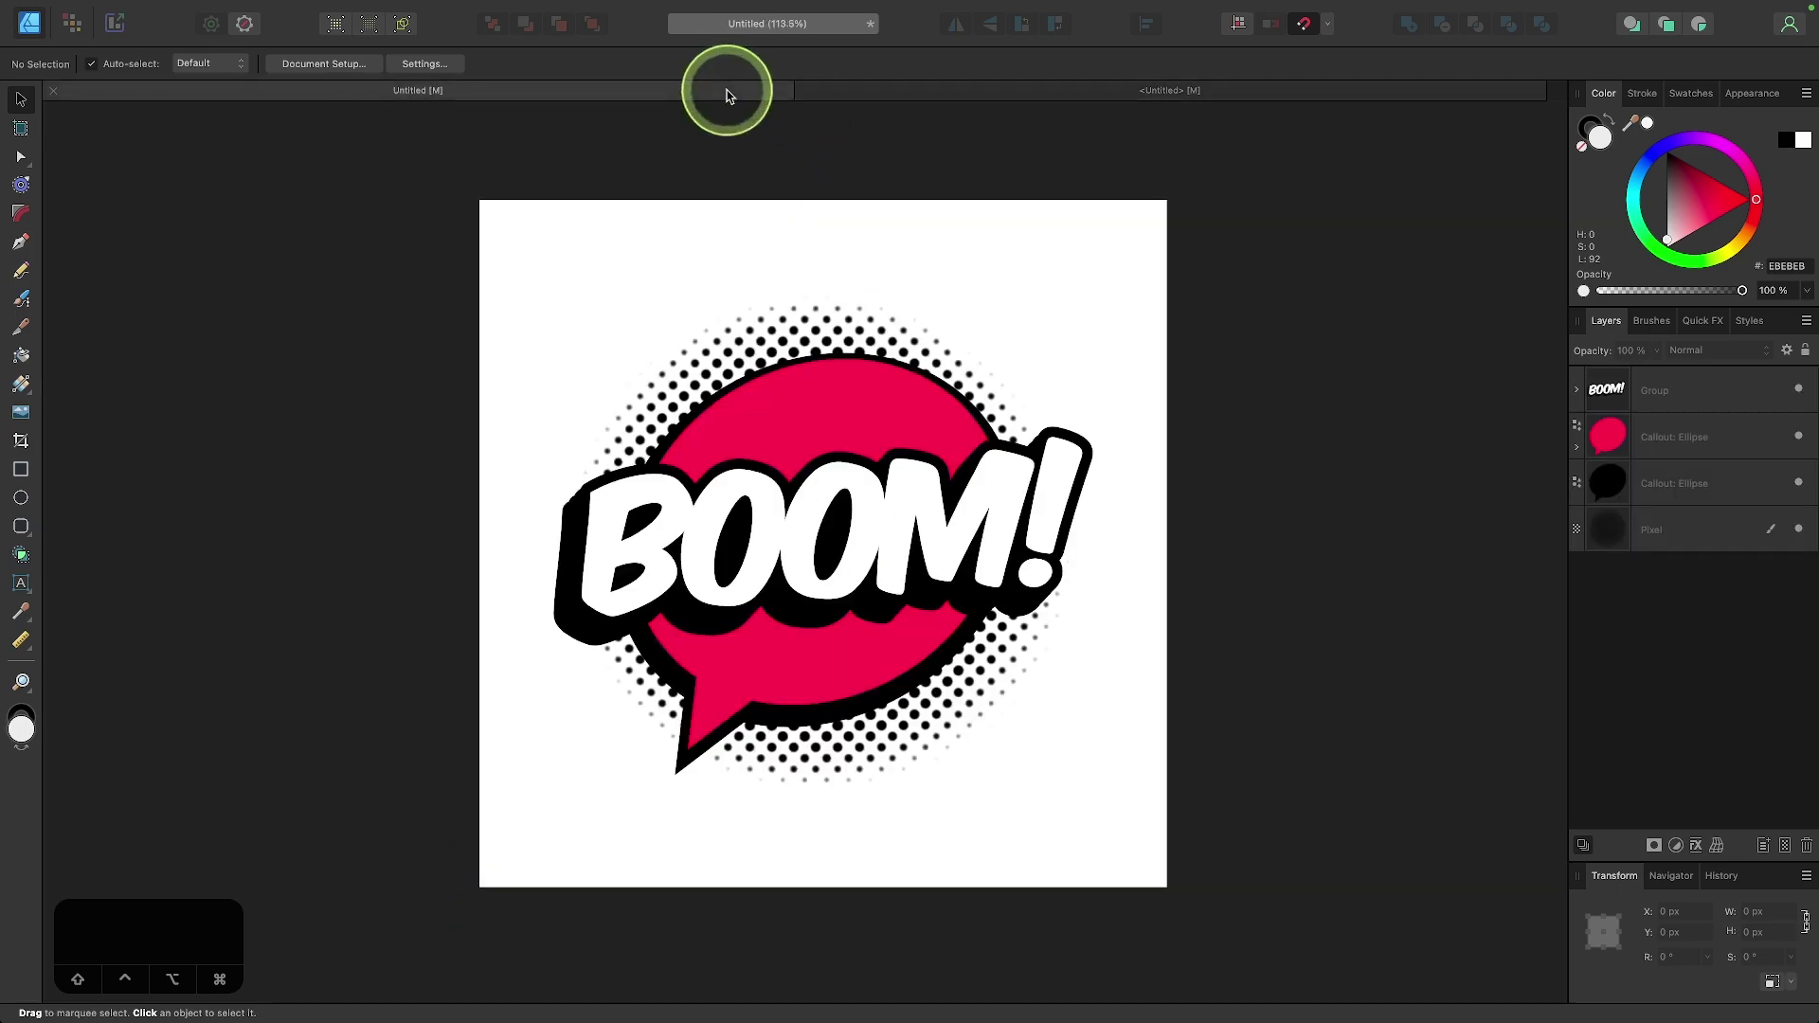
pyautogui.click(1119, 87)
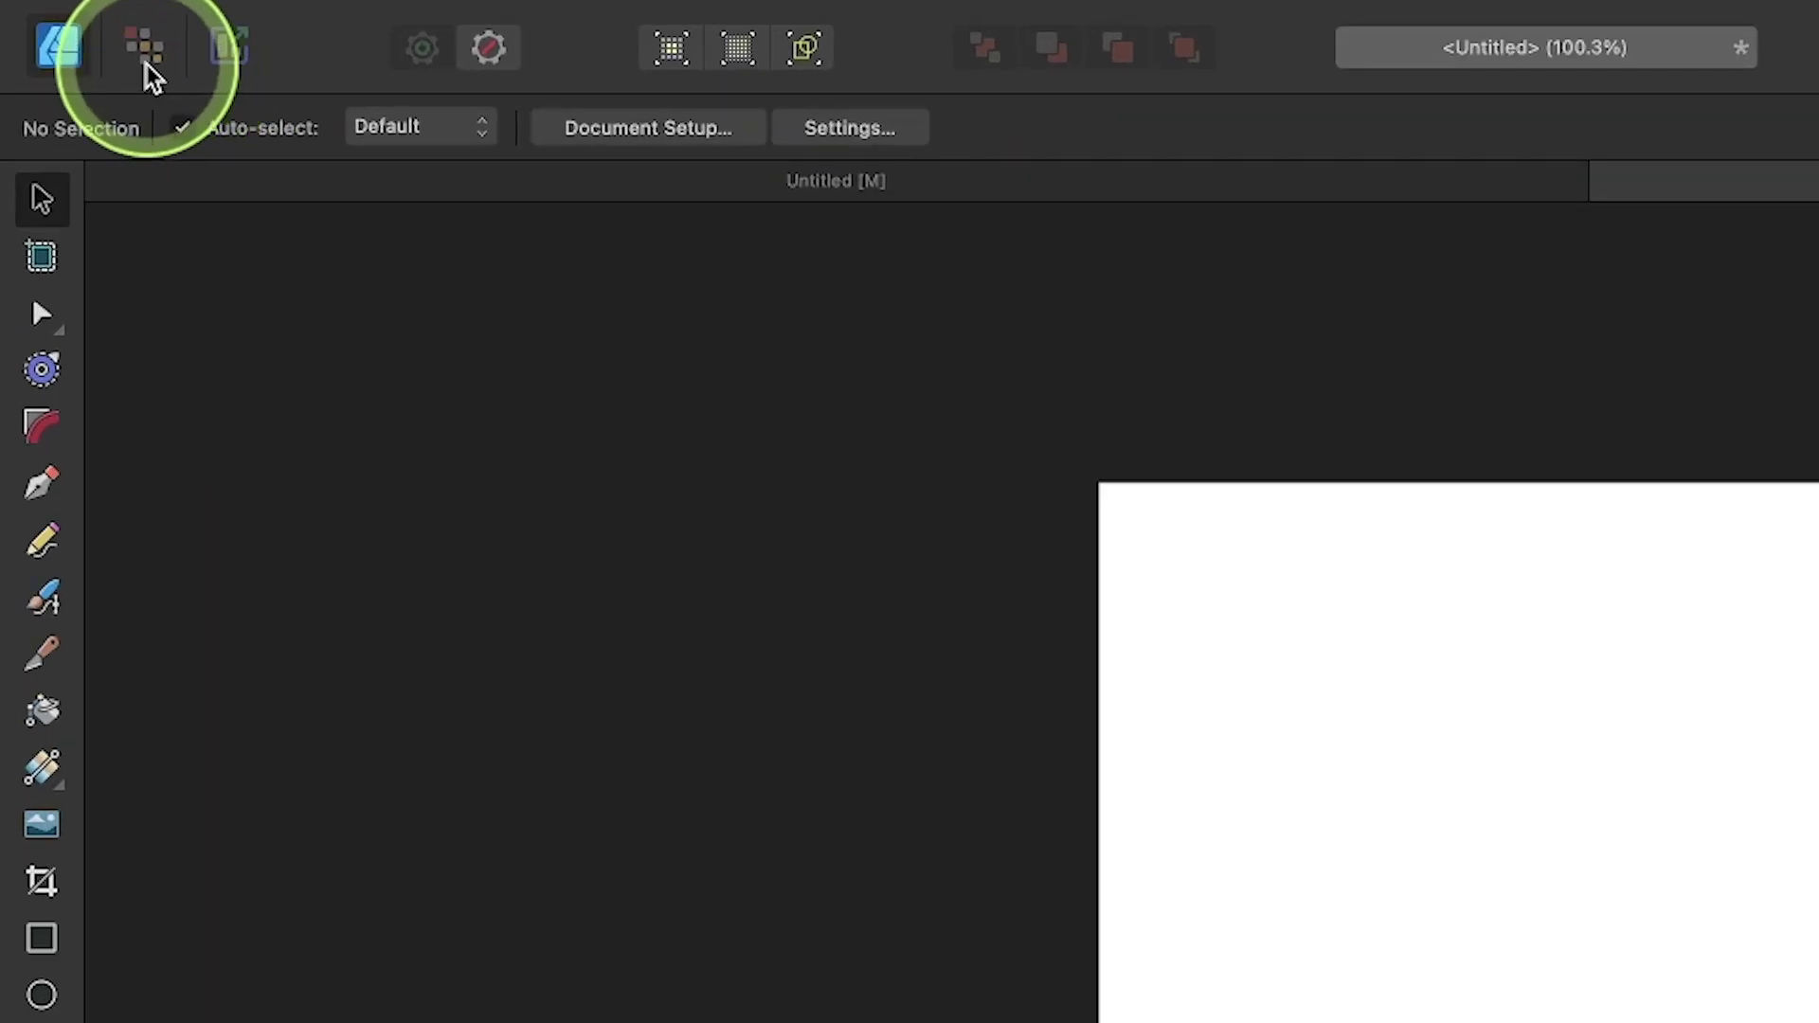
pyautogui.click(145, 63)
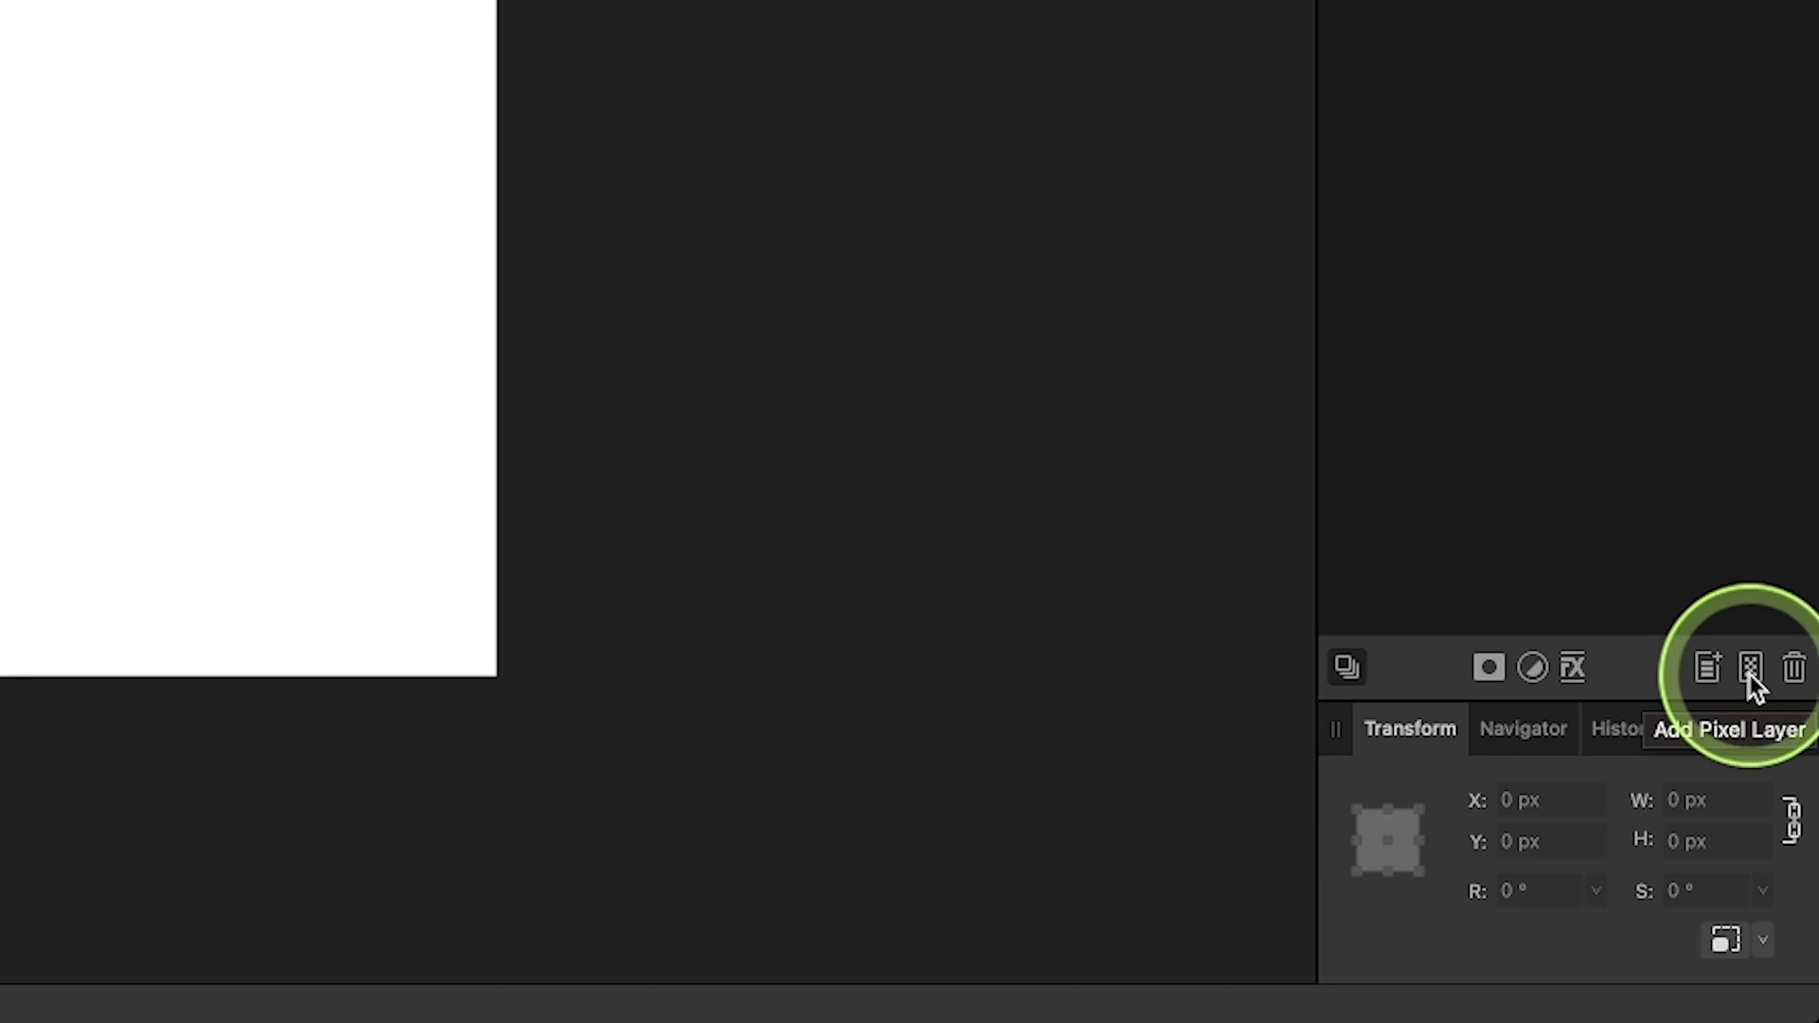
pyautogui.click(1749, 676)
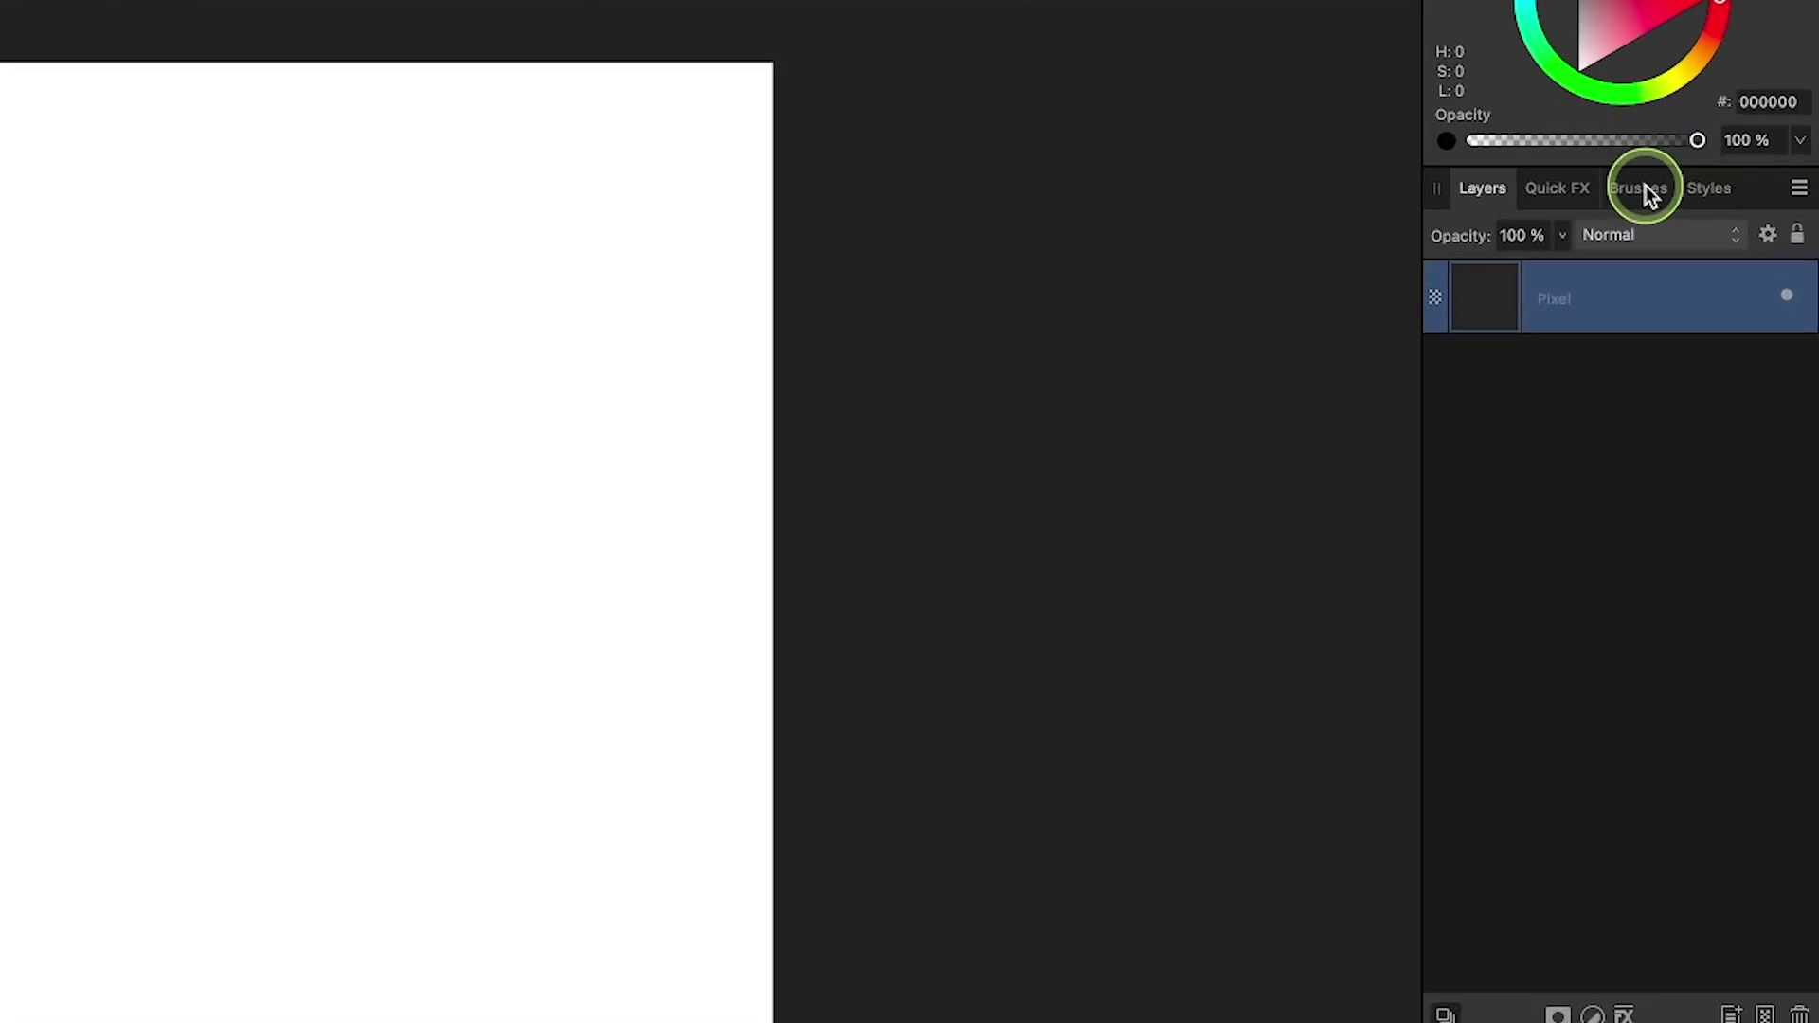
# Step: Select Halftone Brush 01 from the Textures category of the Brushes panel
pyautogui.click(1706, 320)
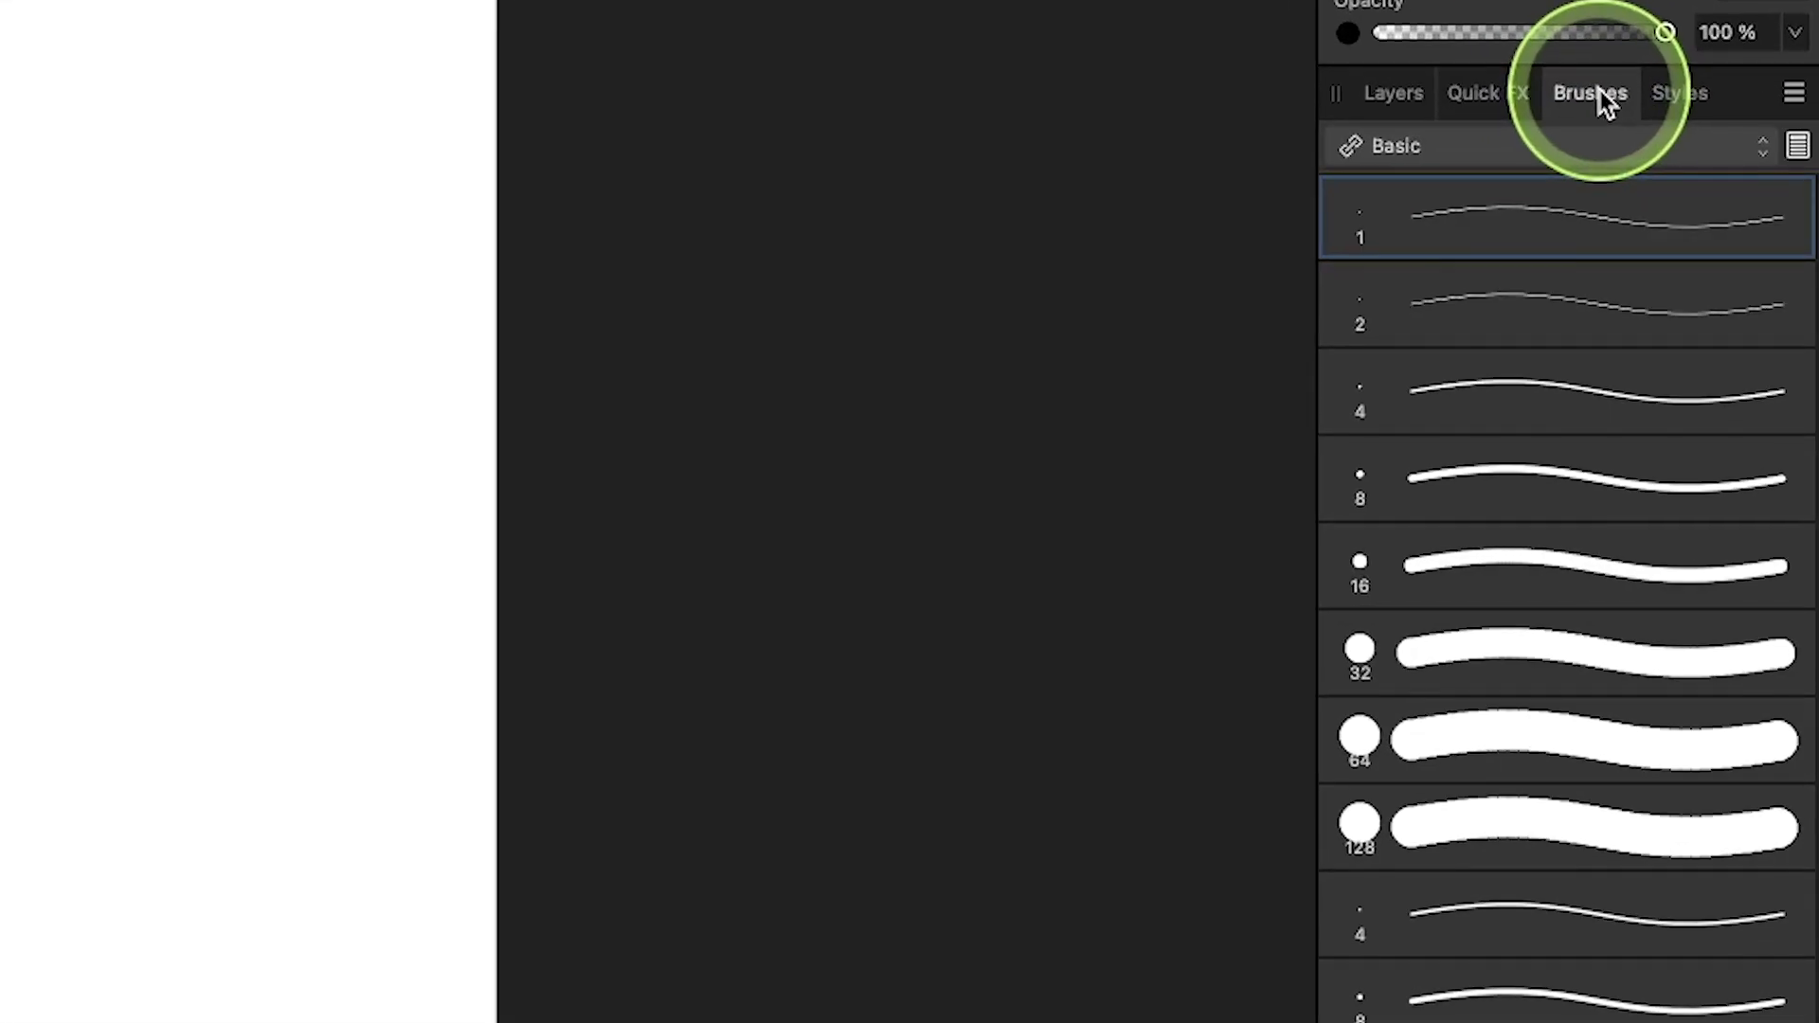
pyautogui.click(1500, 150)
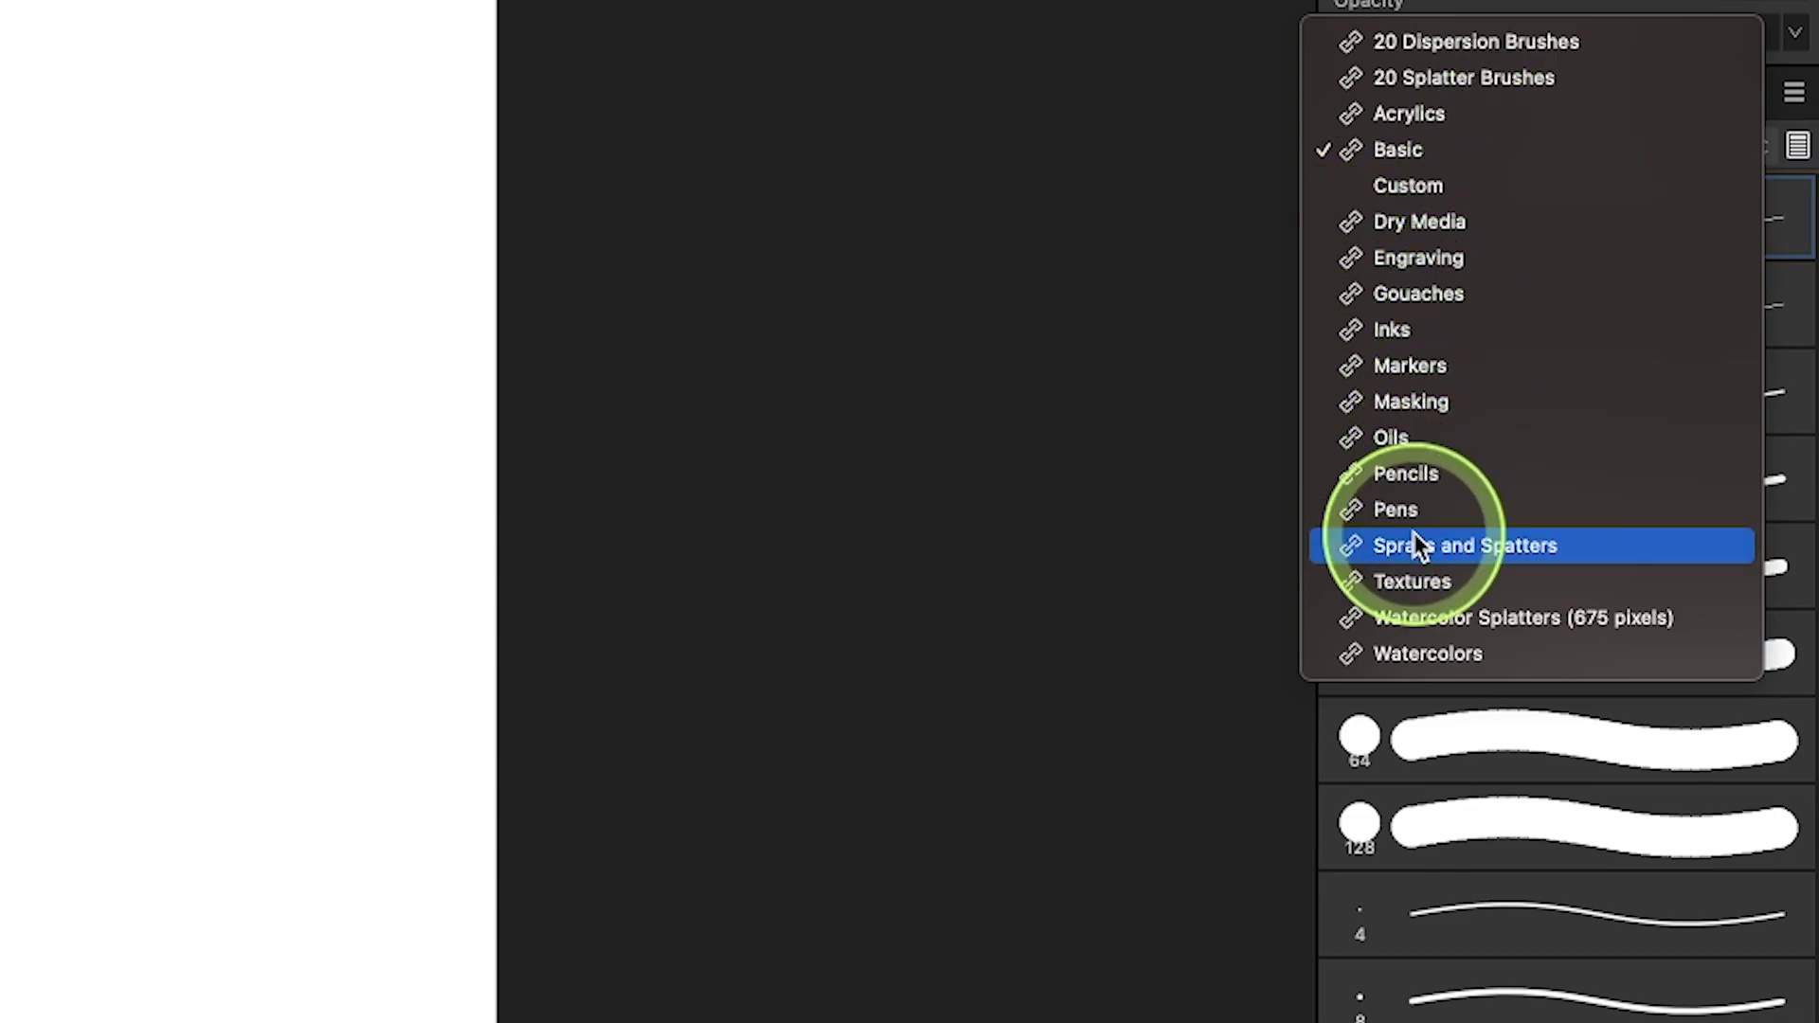
pyautogui.click(1410, 574)
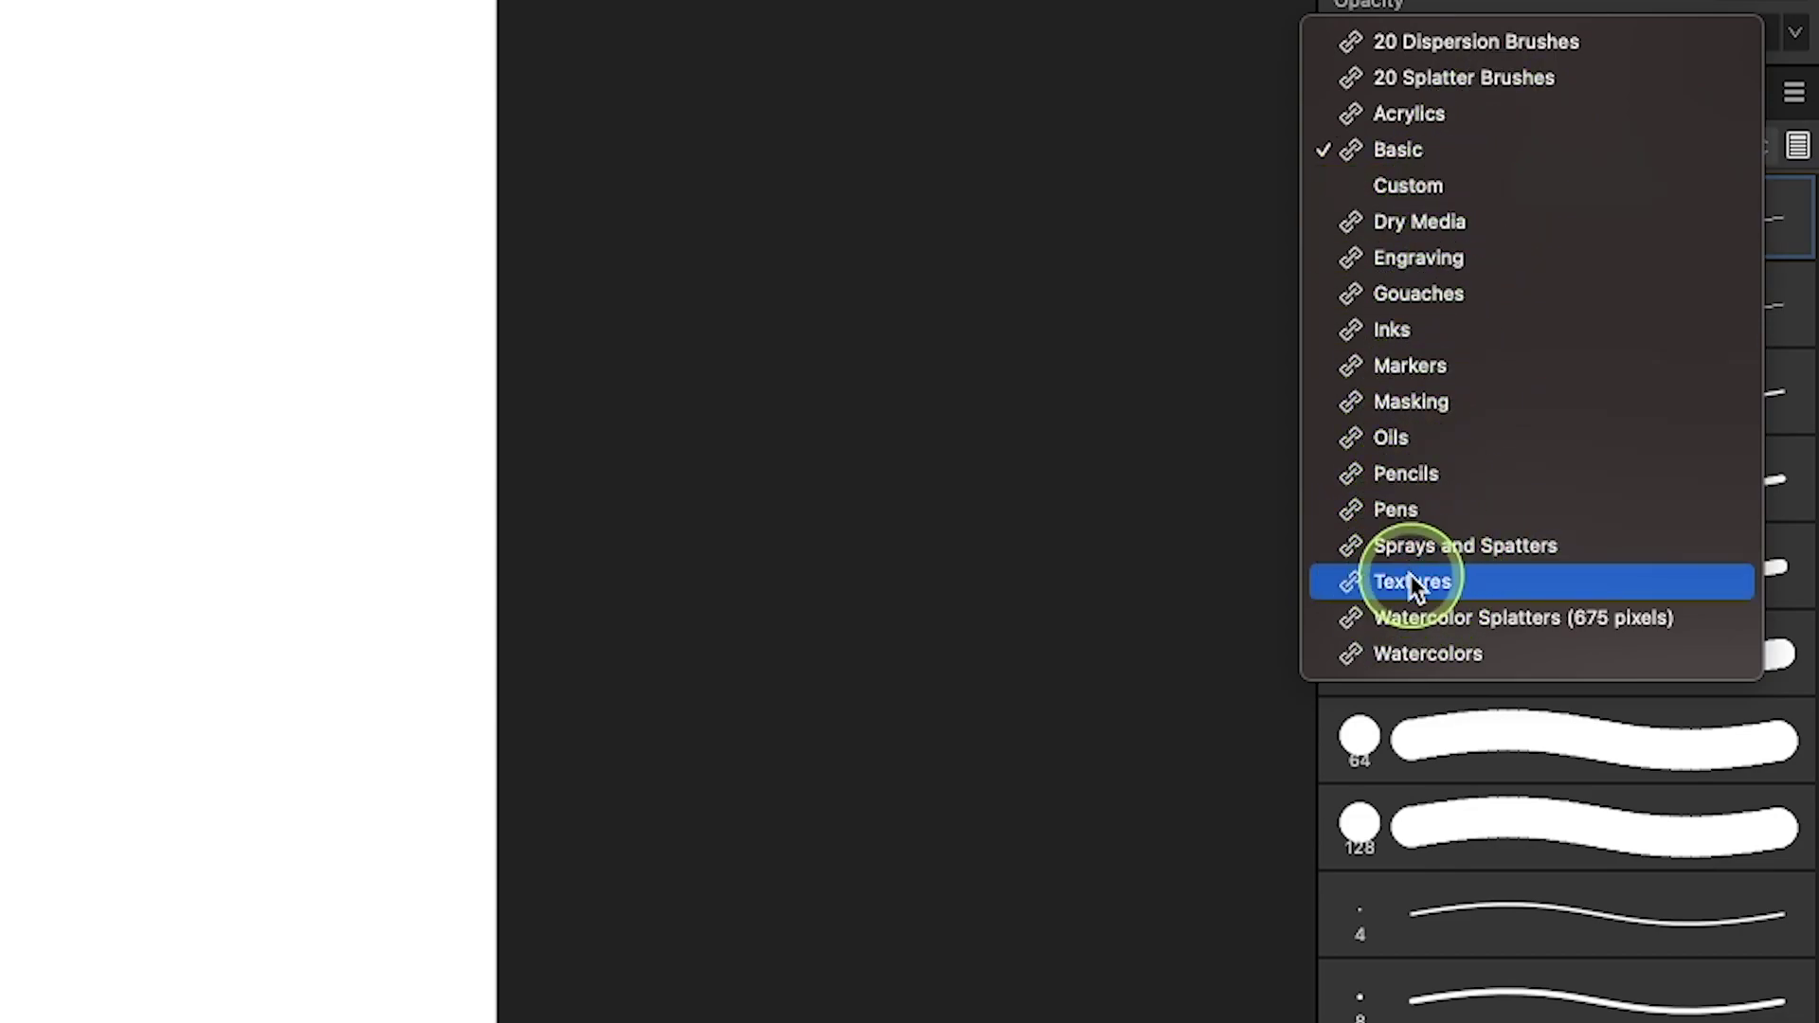
pyautogui.scroll(-6, 1540, 684)
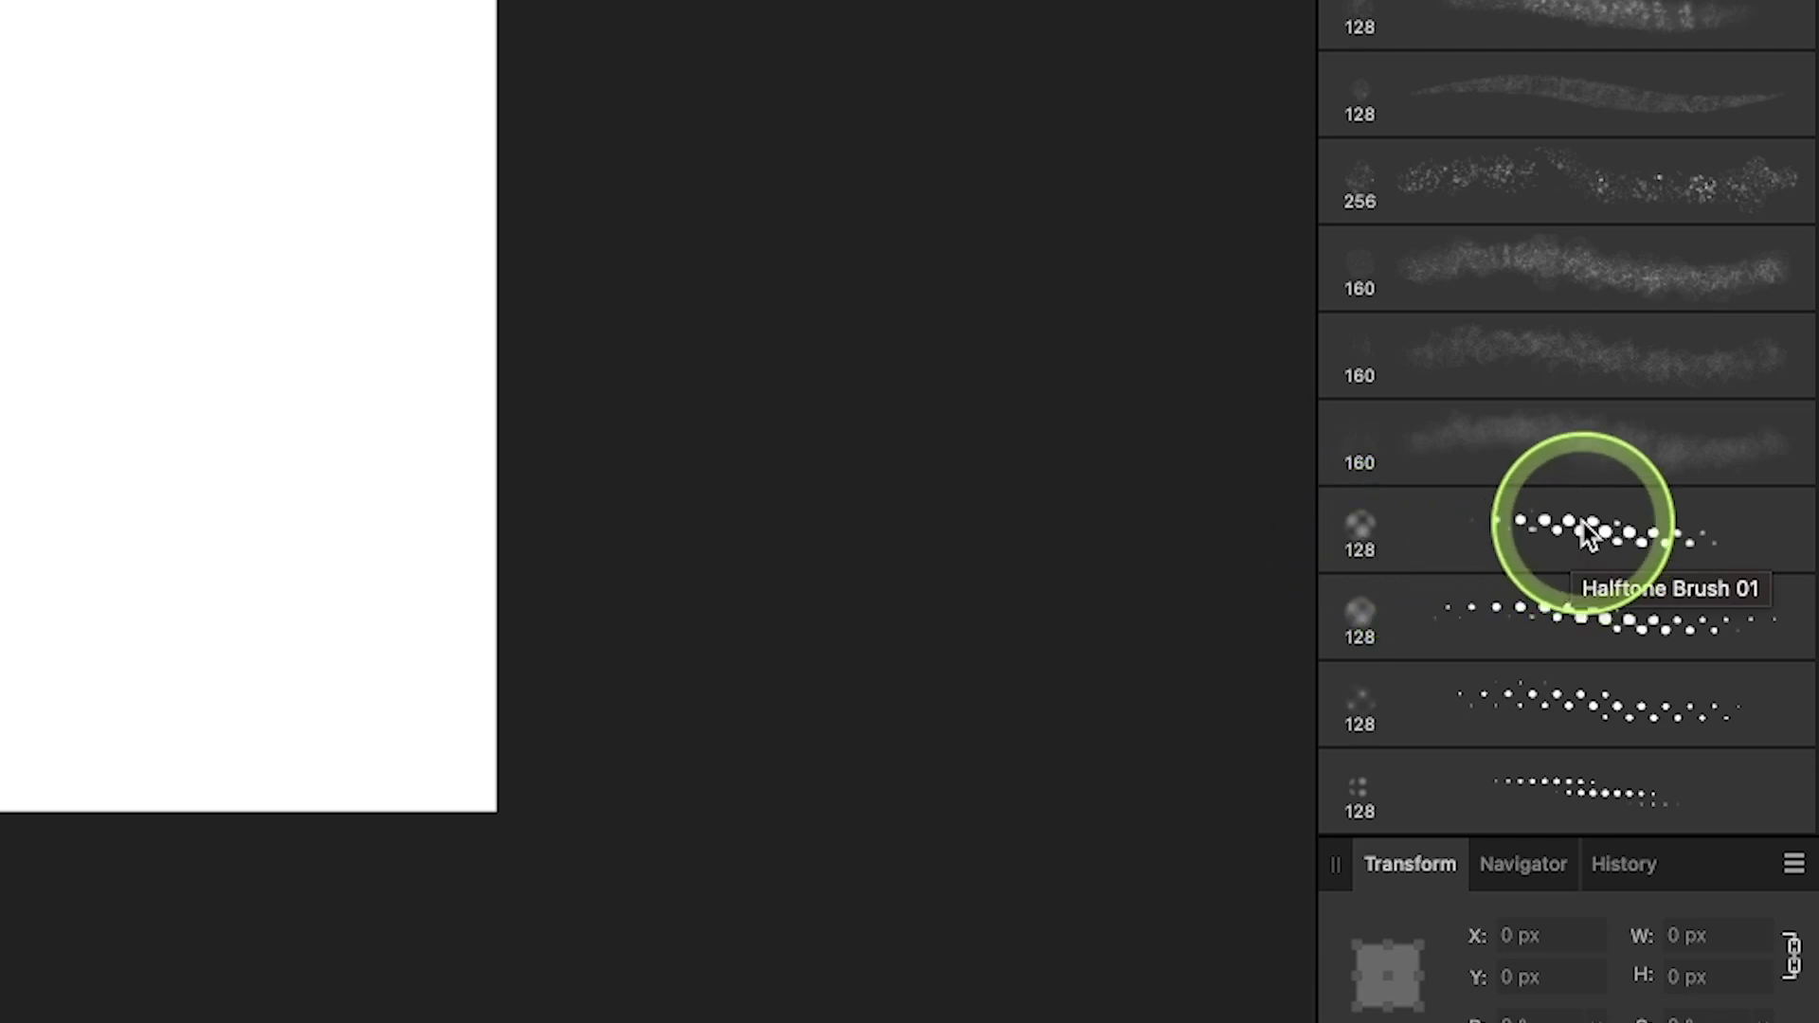
pyautogui.click(1565, 523)
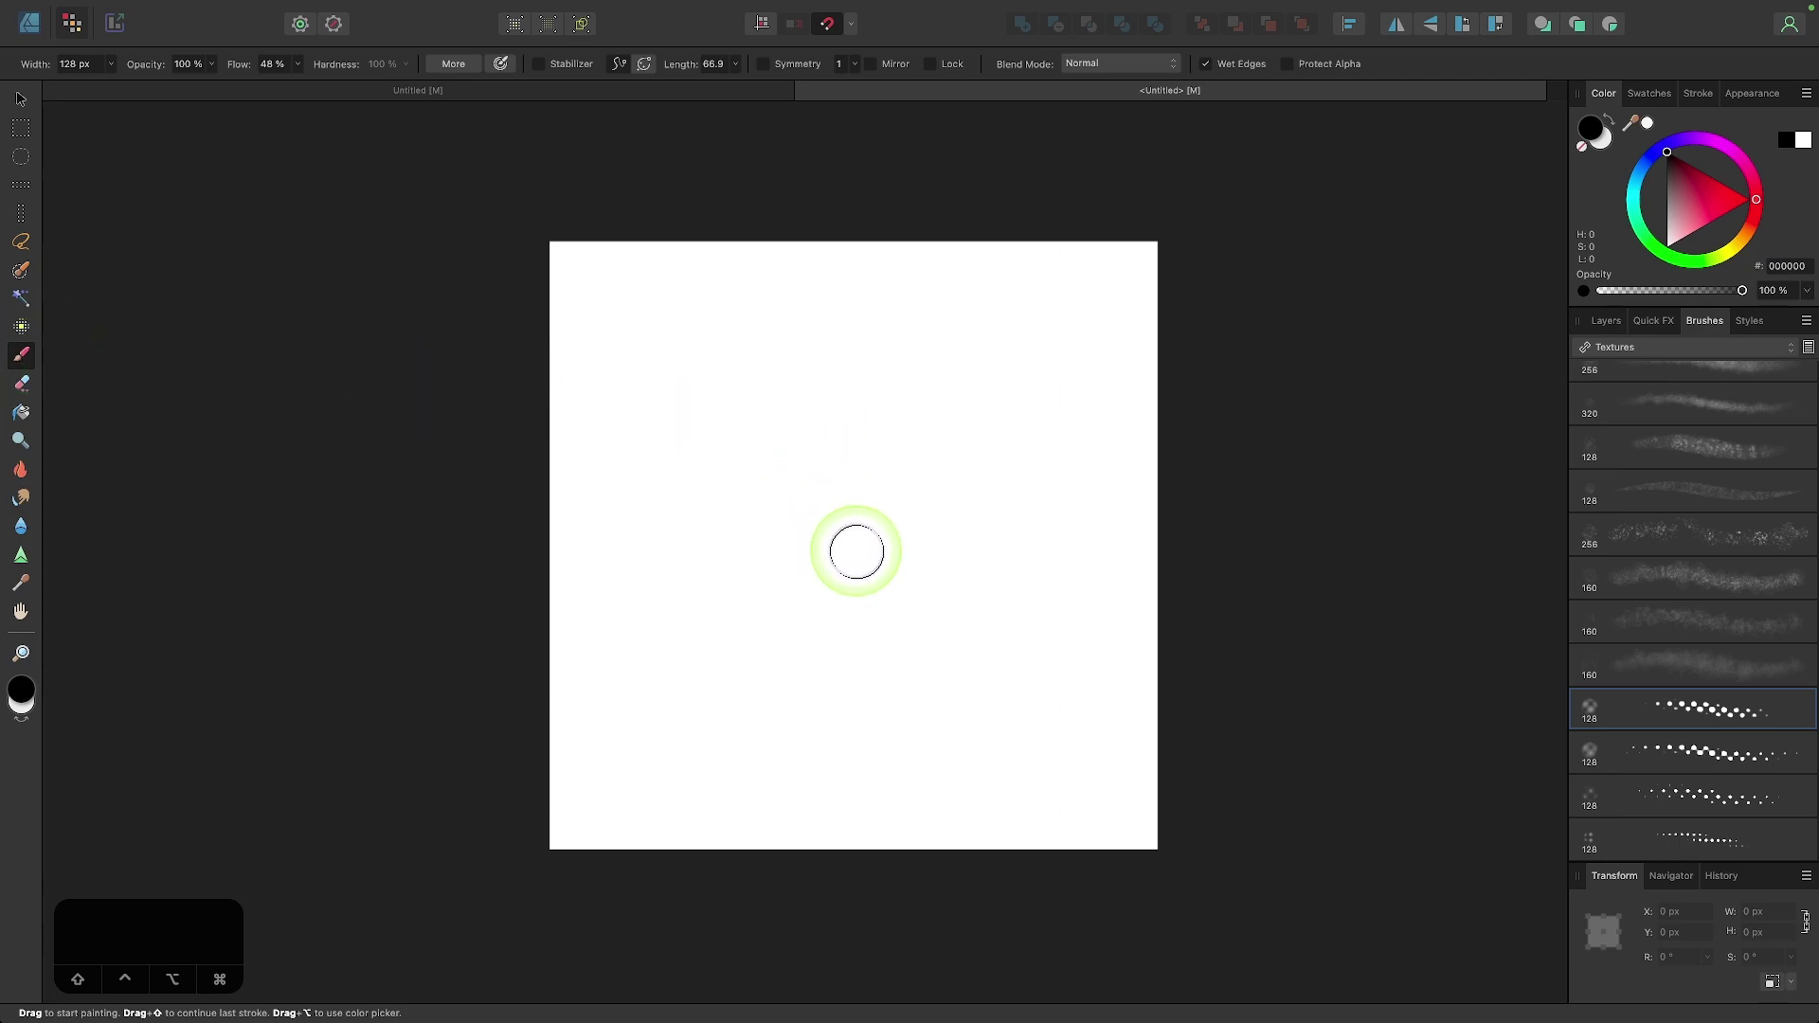
# Step: Resize the brush to about 1229 px and paint one round halftone patch at page centre
pyautogui.press(']')
pyautogui.press(']')
pyautogui.press(']')
pyautogui.press(']')
pyautogui.press(']')
pyautogui.press(']')
pyautogui.press(']')
pyautogui.press(']')
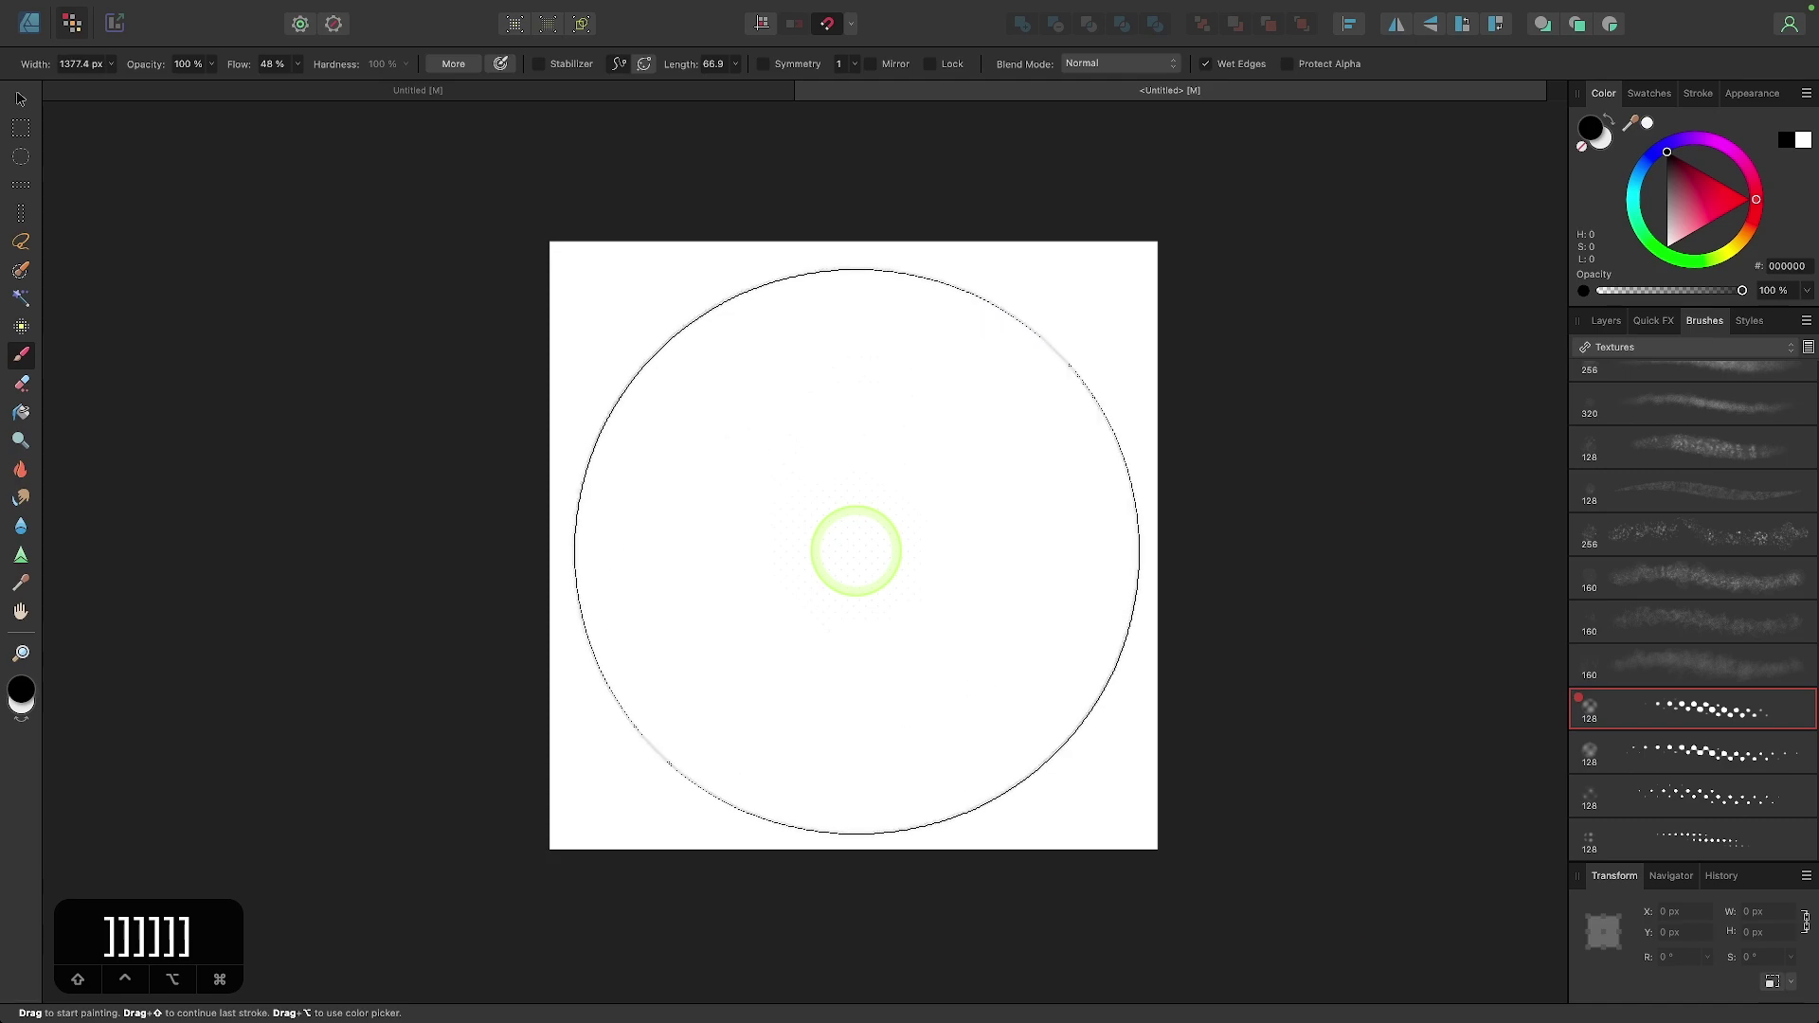
pyautogui.press('[')
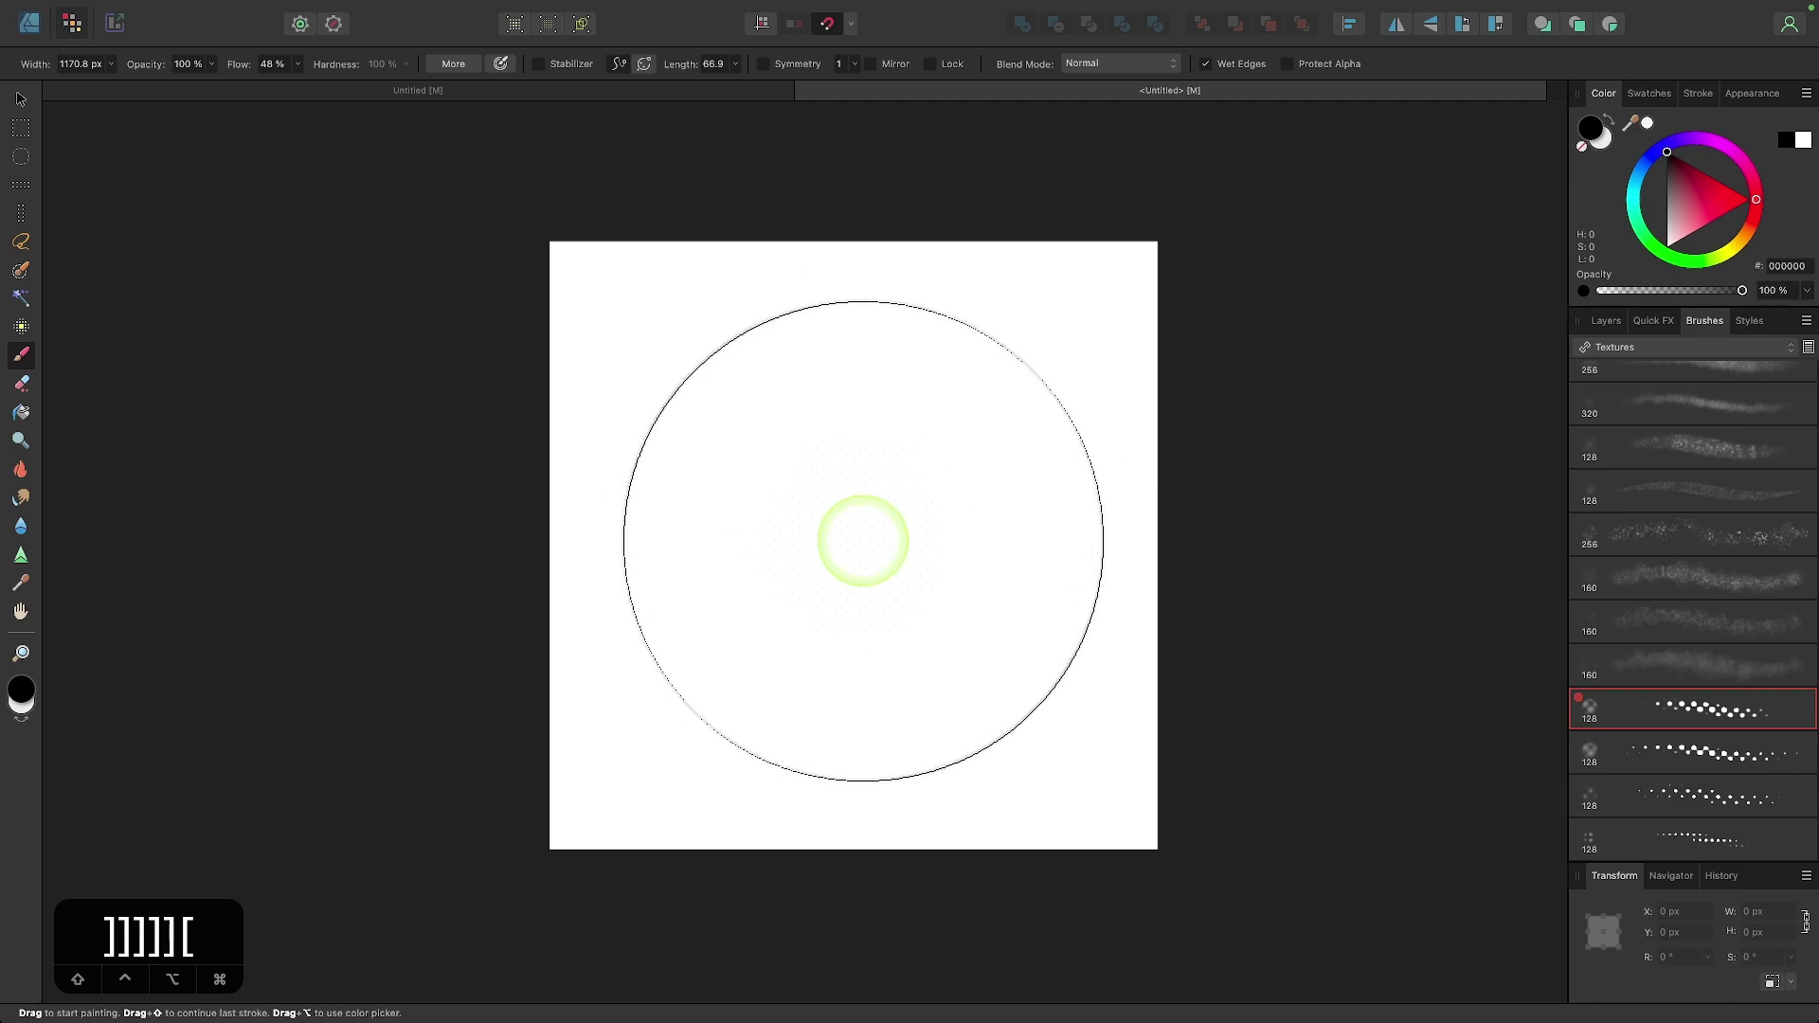
pyautogui.press('[')
pyautogui.press('[')
pyautogui.press(']')
pyautogui.press(']')
pyautogui.press(']')
pyautogui.press('[')
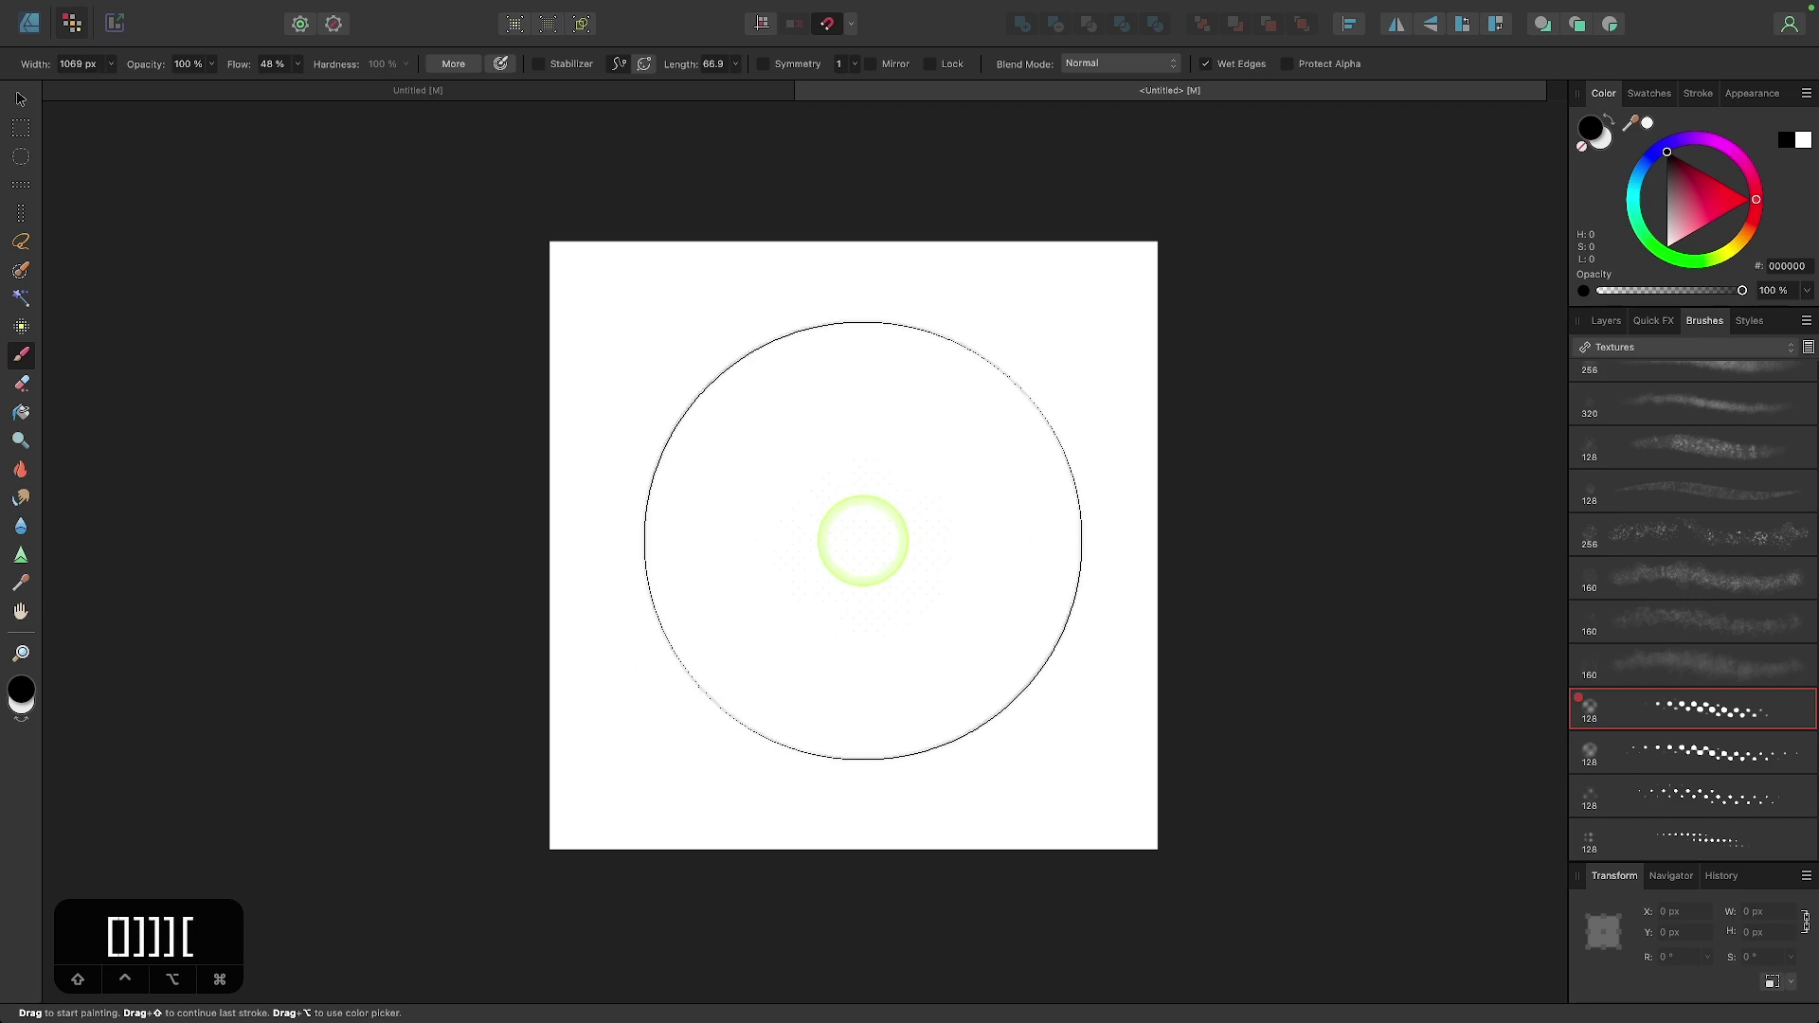
pyautogui.press(']')
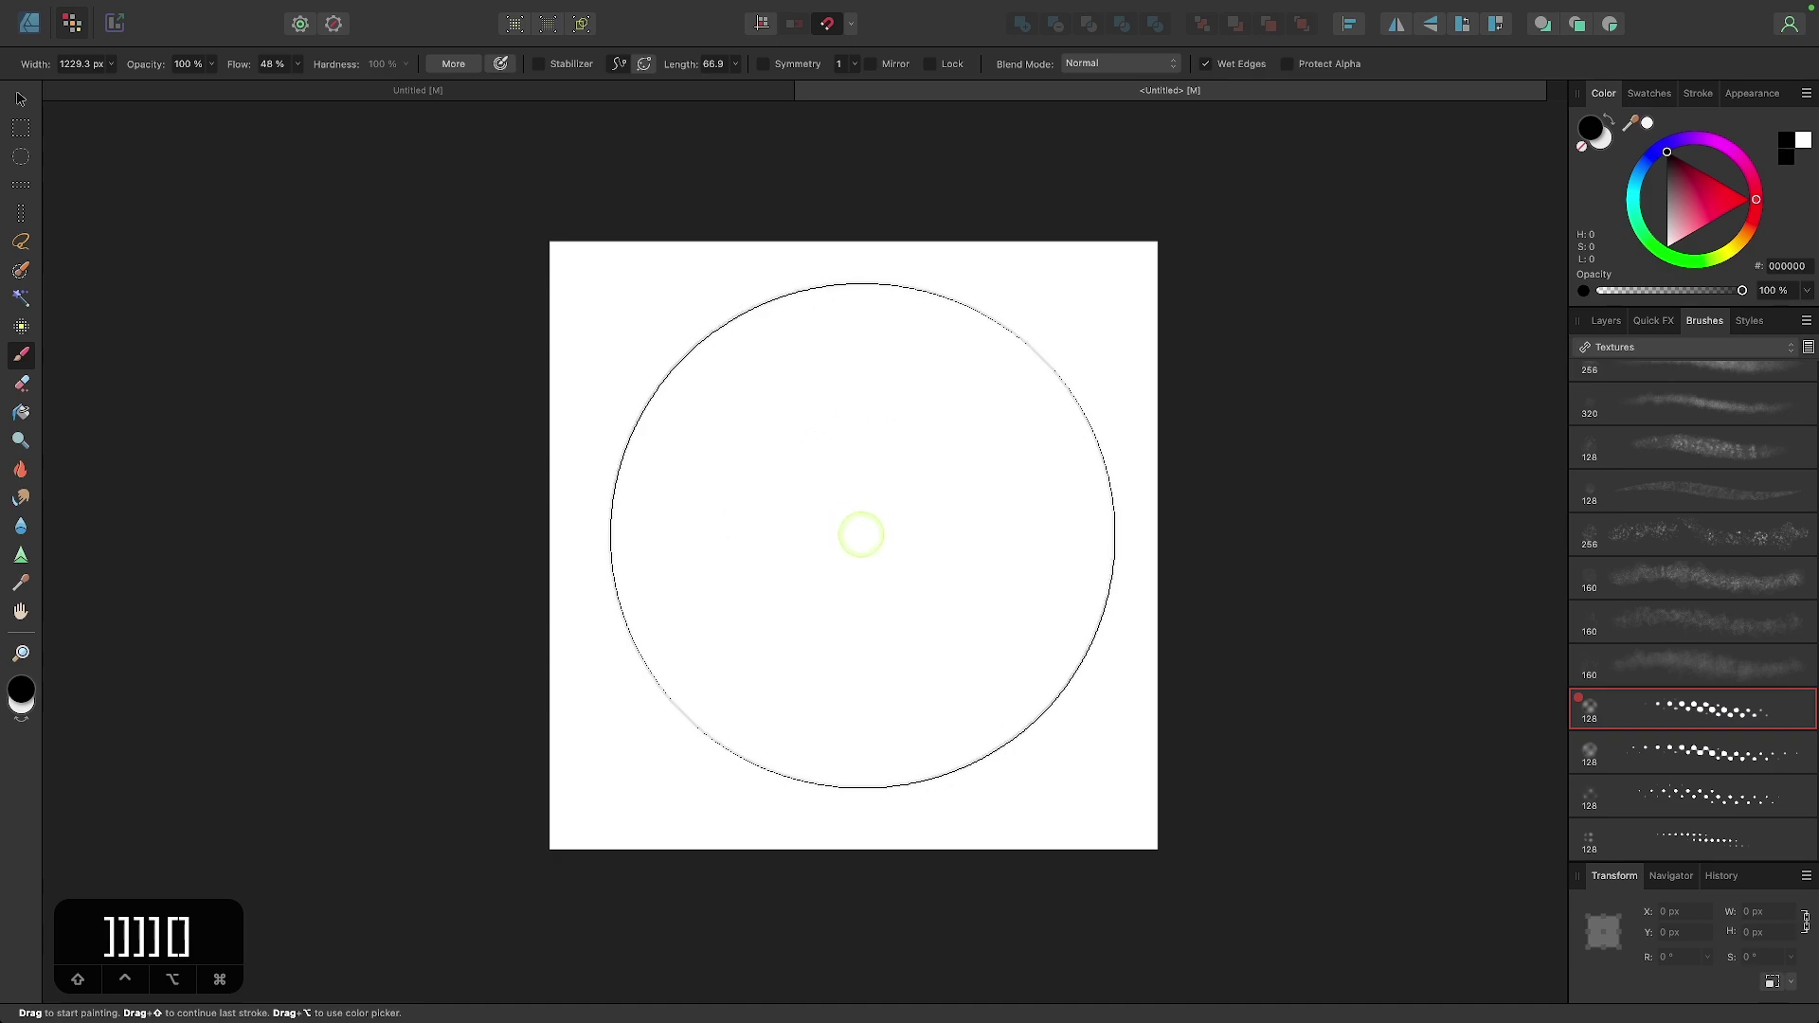
pyautogui.moveTo(862, 534)
pyautogui.mouseDown()
pyautogui.moveTo(891, 532)
pyautogui.moveTo(862, 545)
pyautogui.mouseUp()
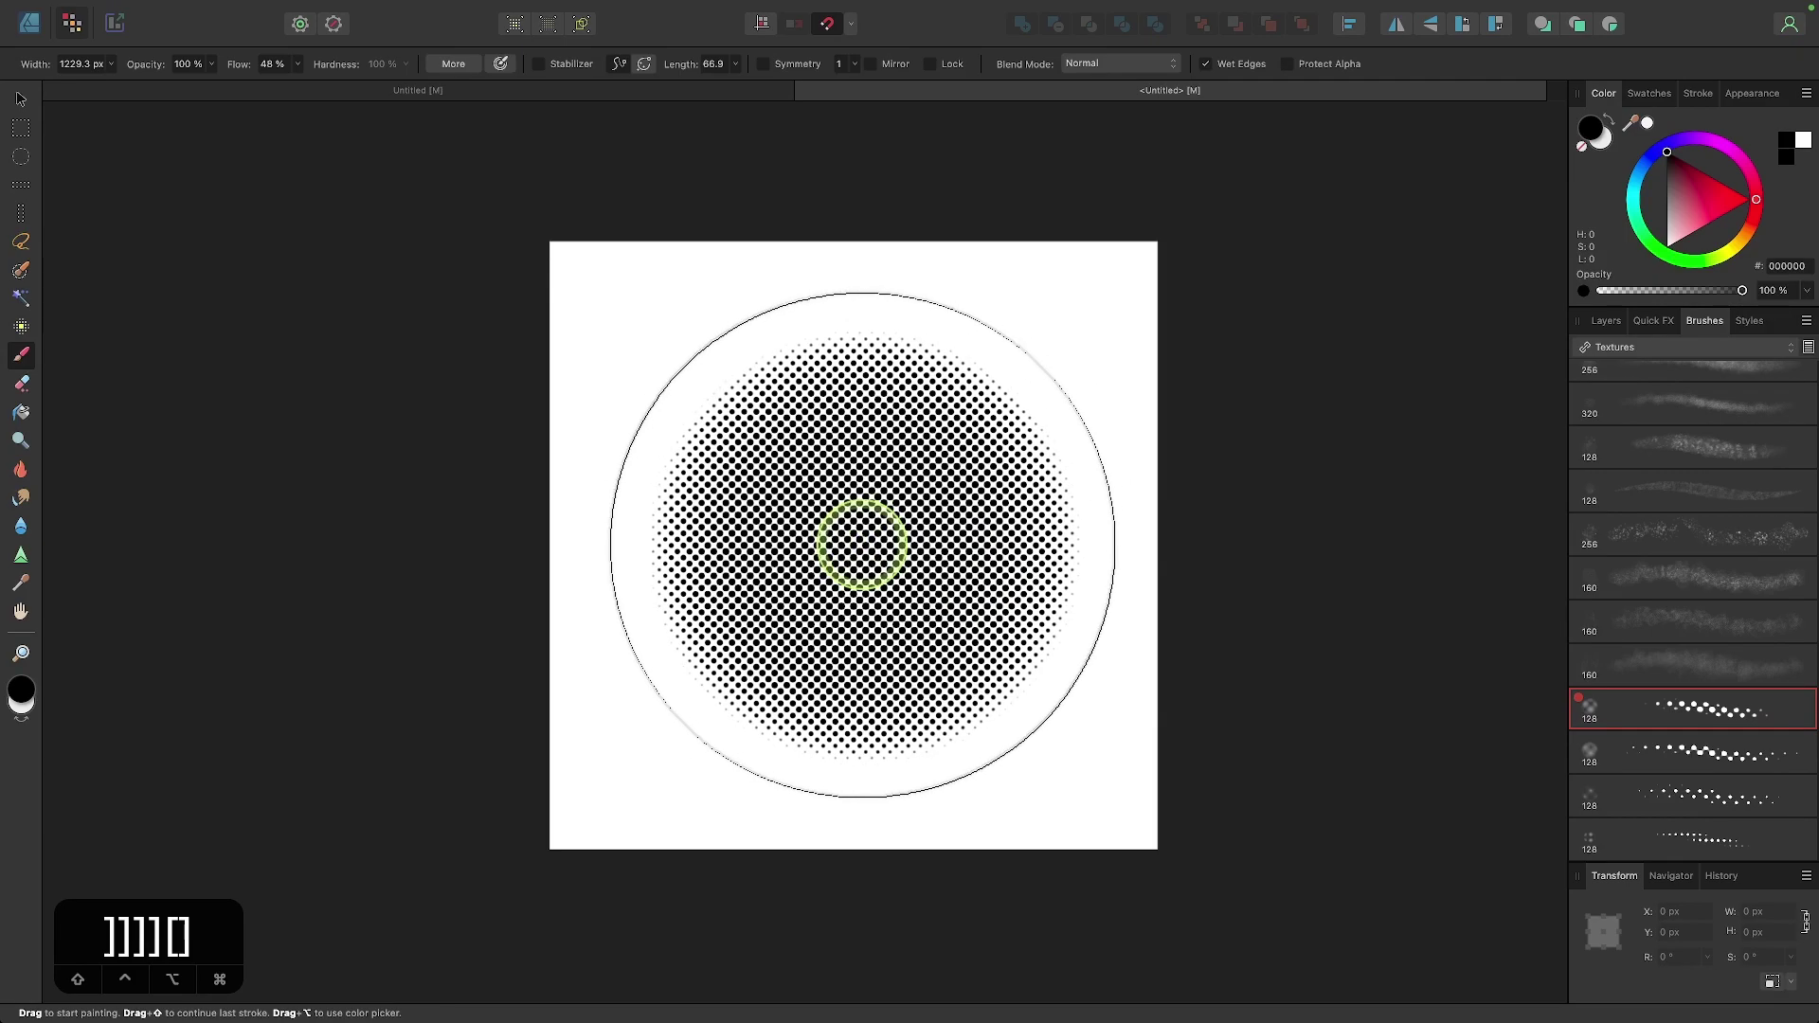
pyautogui.scroll(3, 862, 545)
pyautogui.scroll(-3, 877, 527)
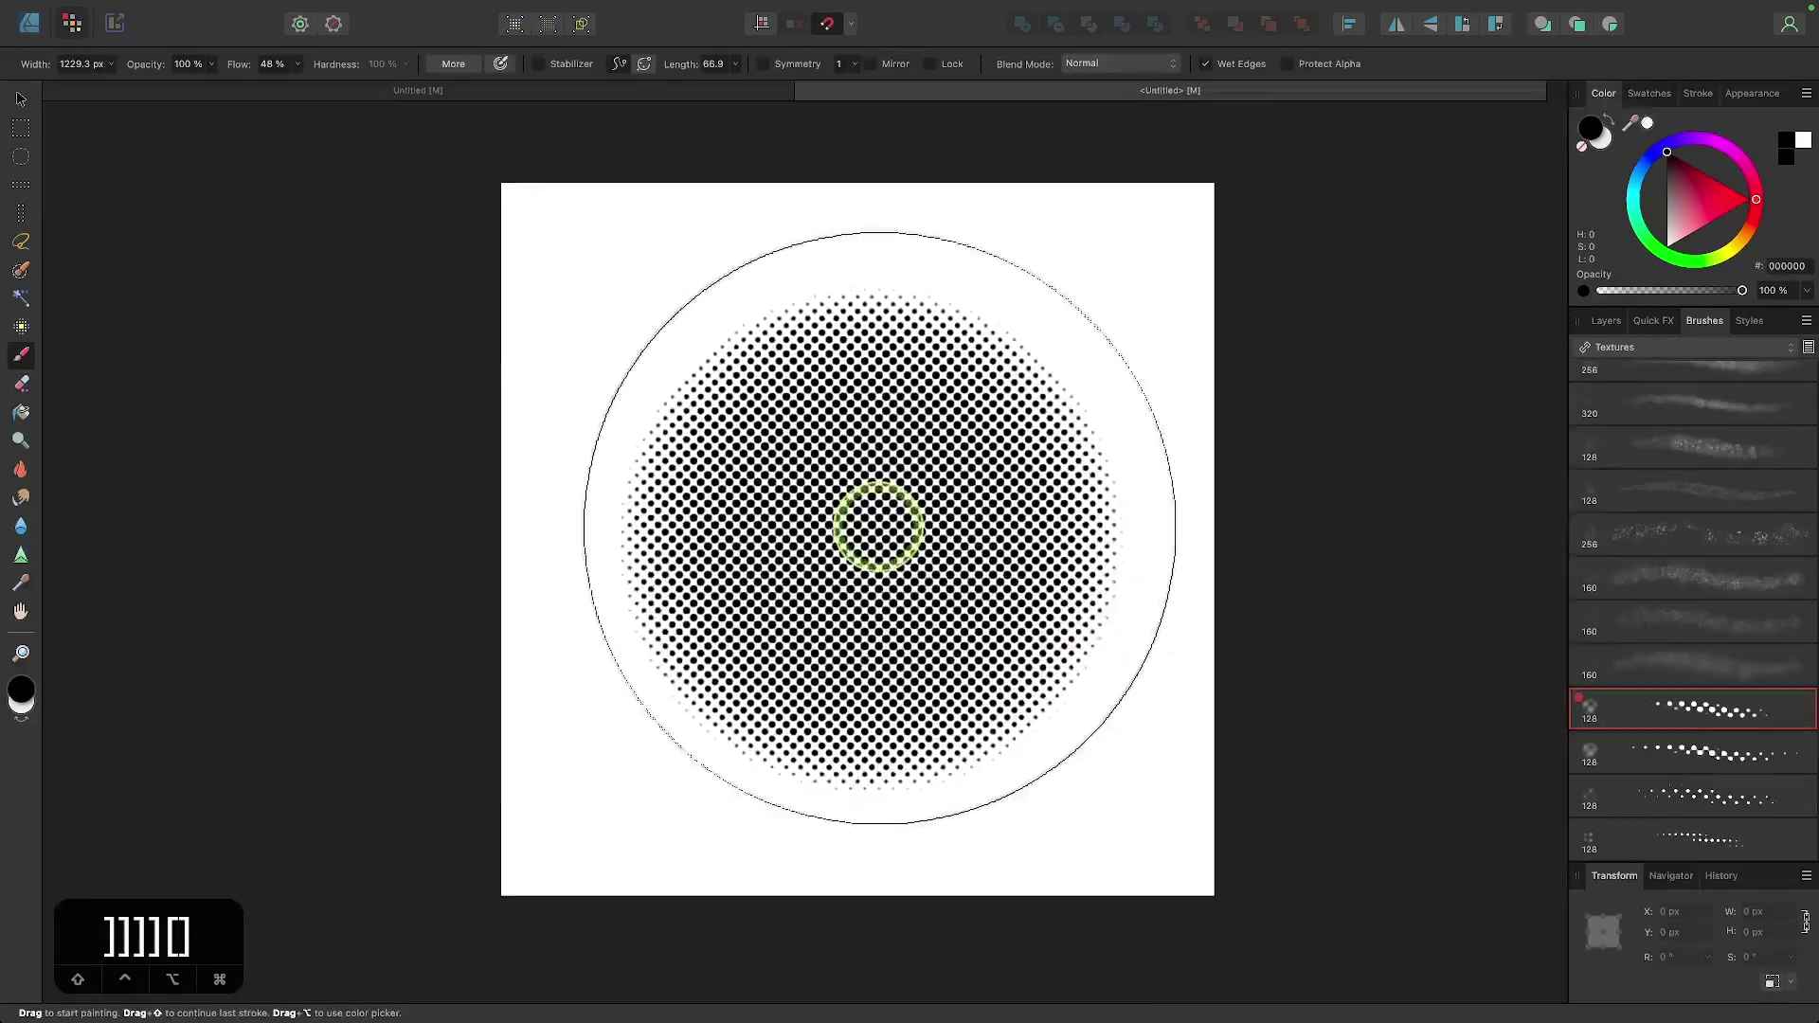
pyautogui.scroll(-1, 878, 527)
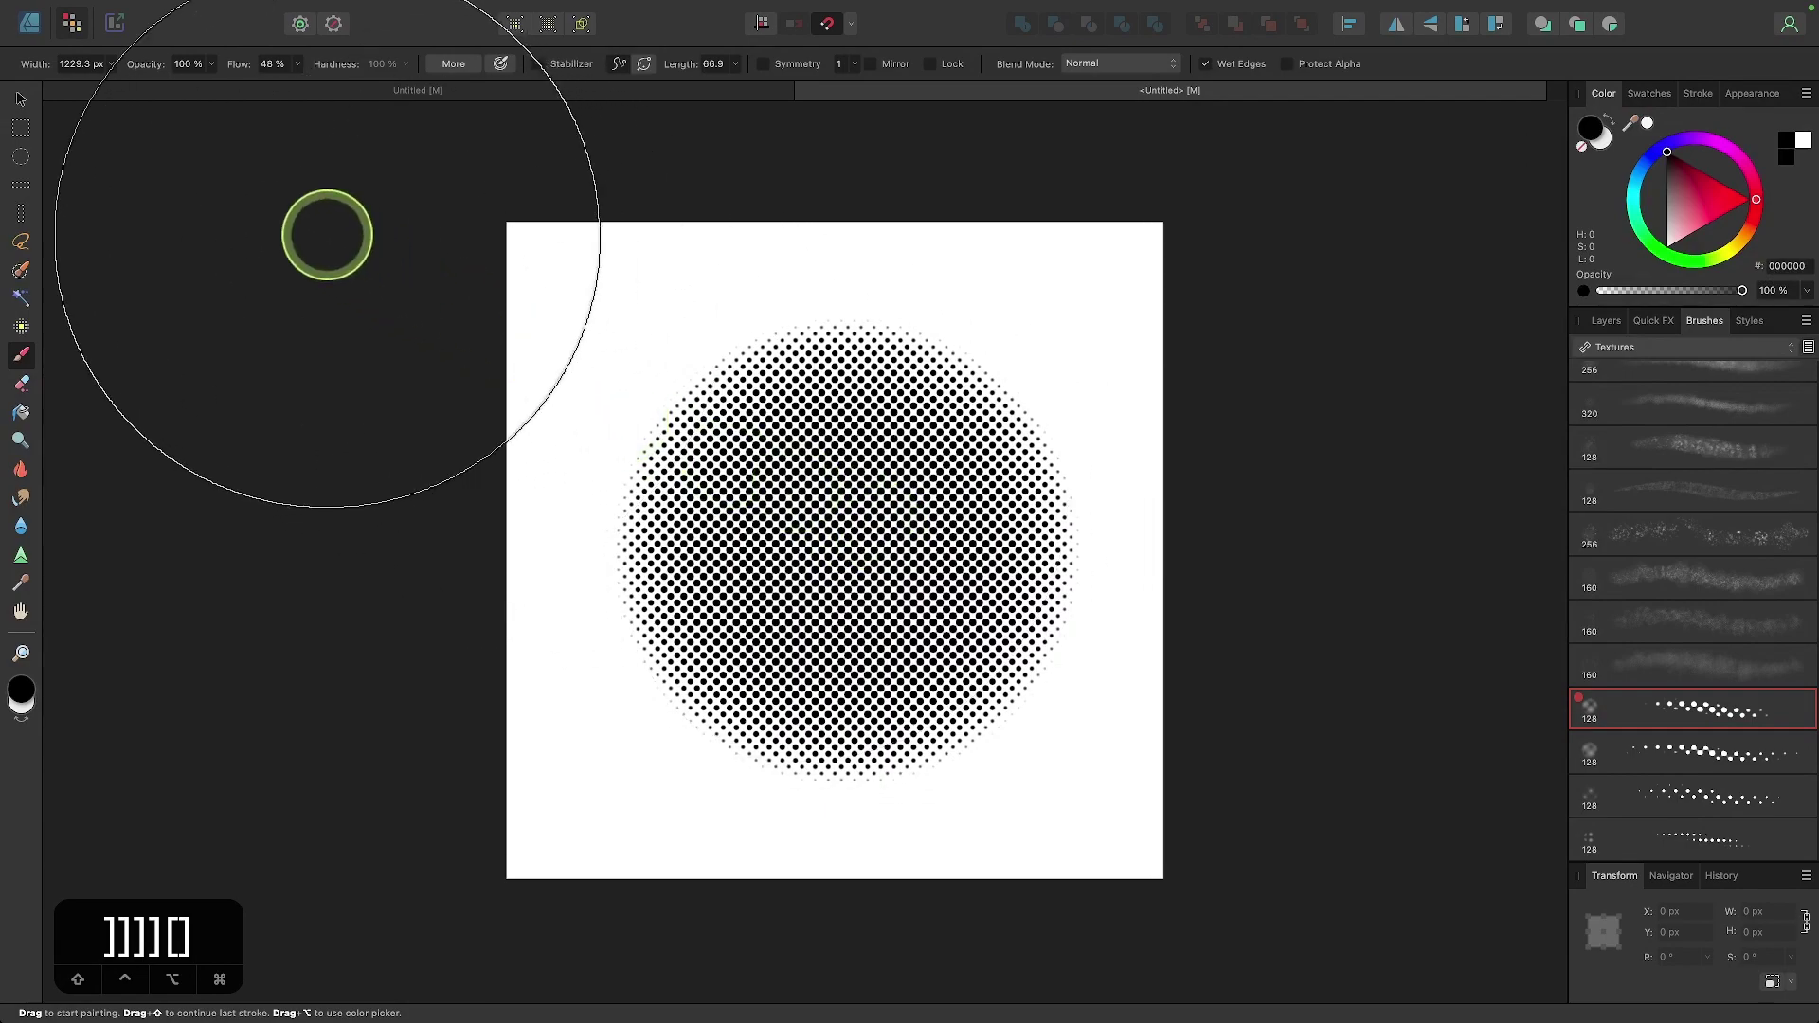
# Step: Return to Designer Persona in the working document after checking the finished reference
pyautogui.click(30, 22)
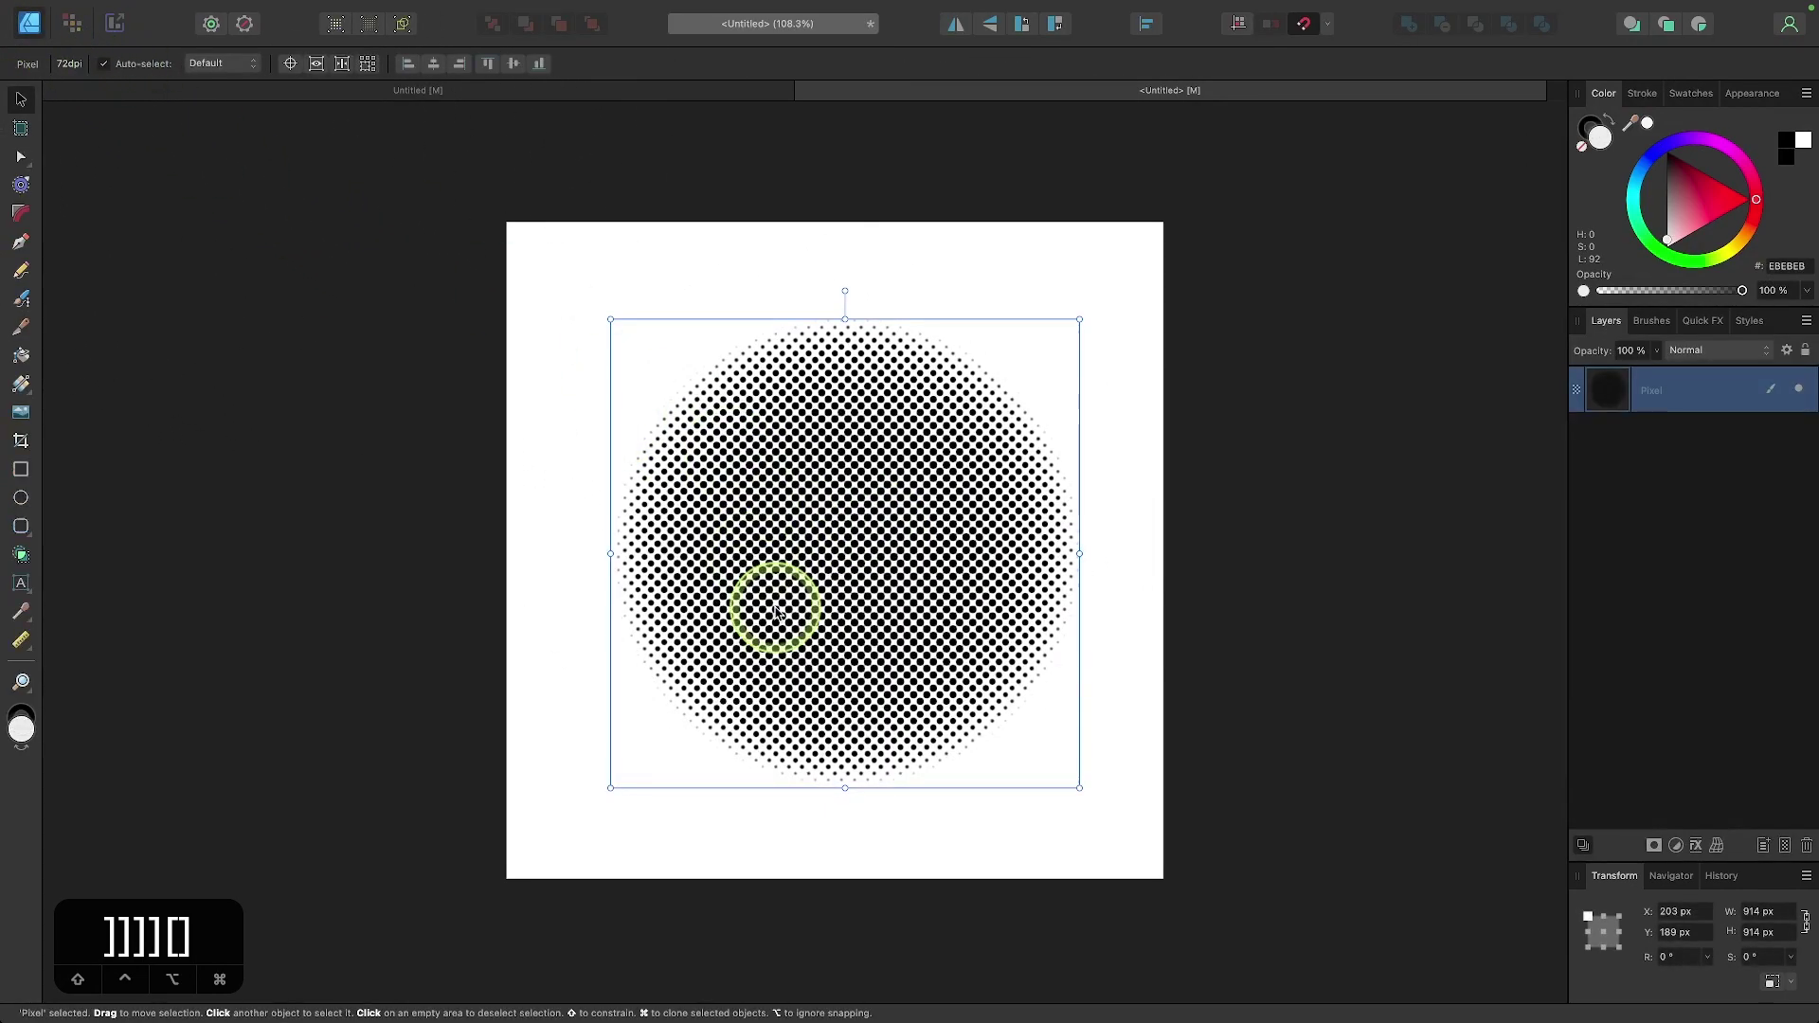
pyautogui.click(551, 90)
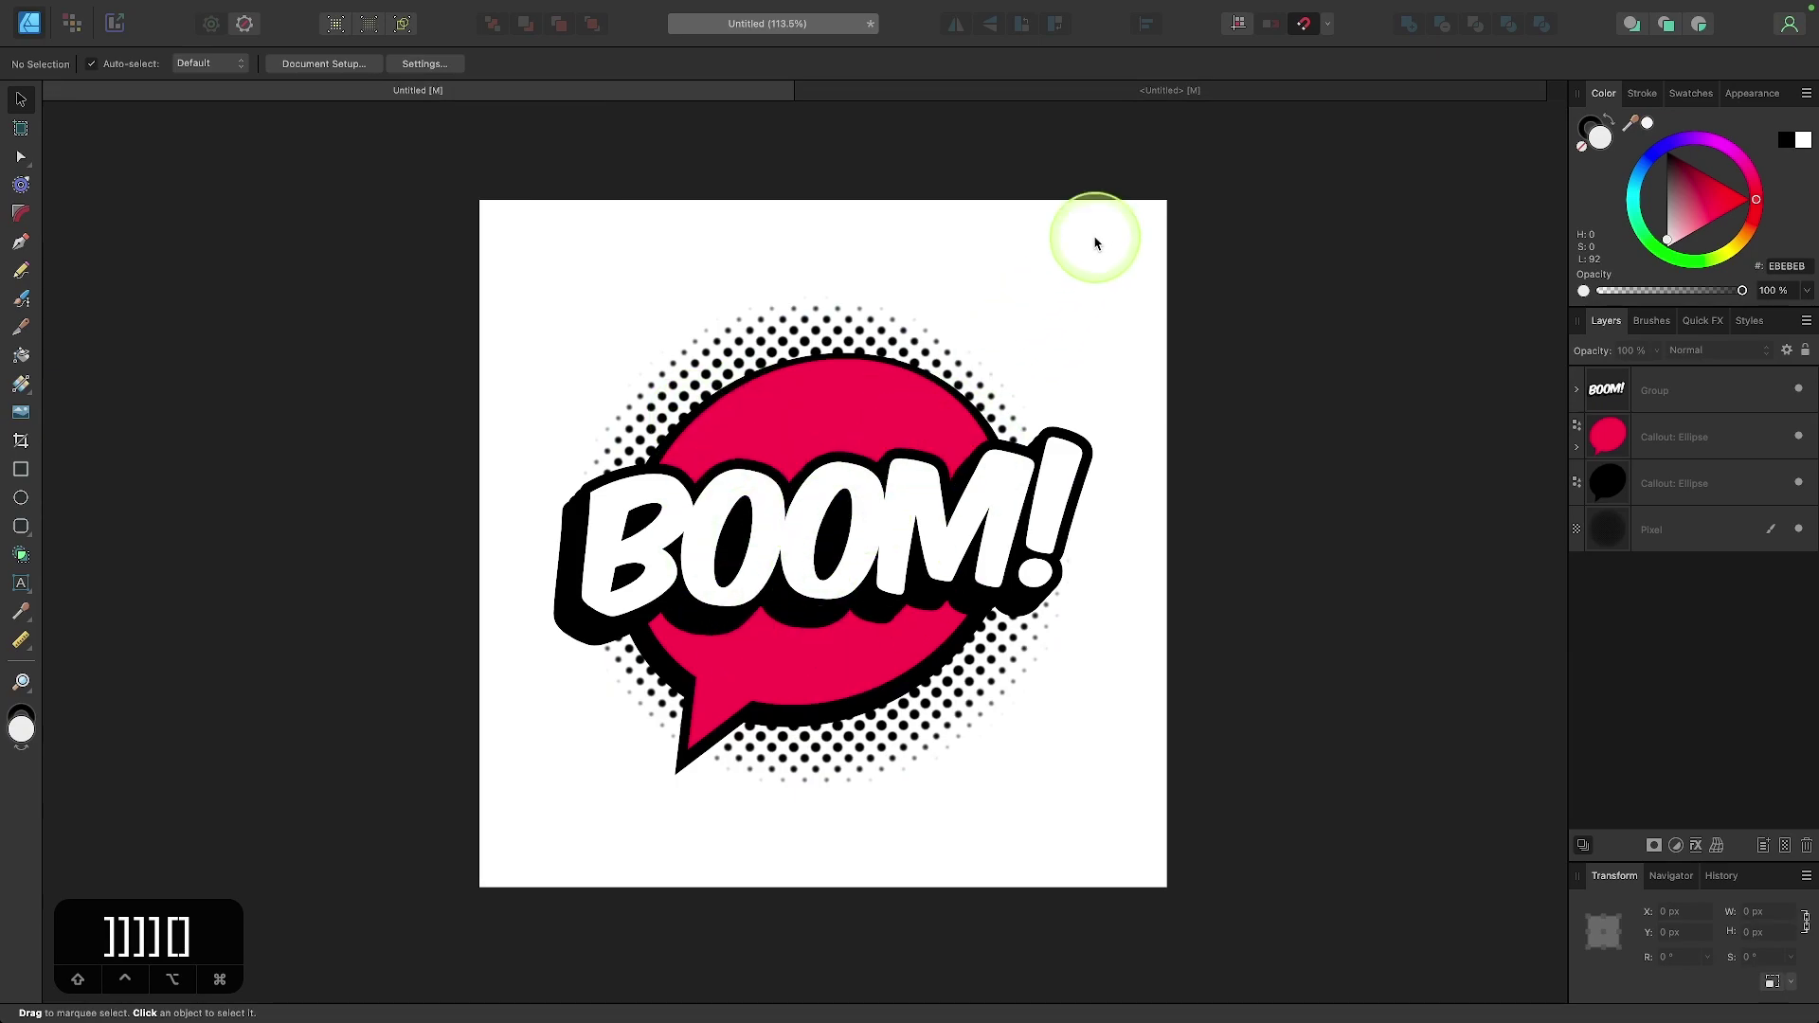
pyautogui.click(1141, 89)
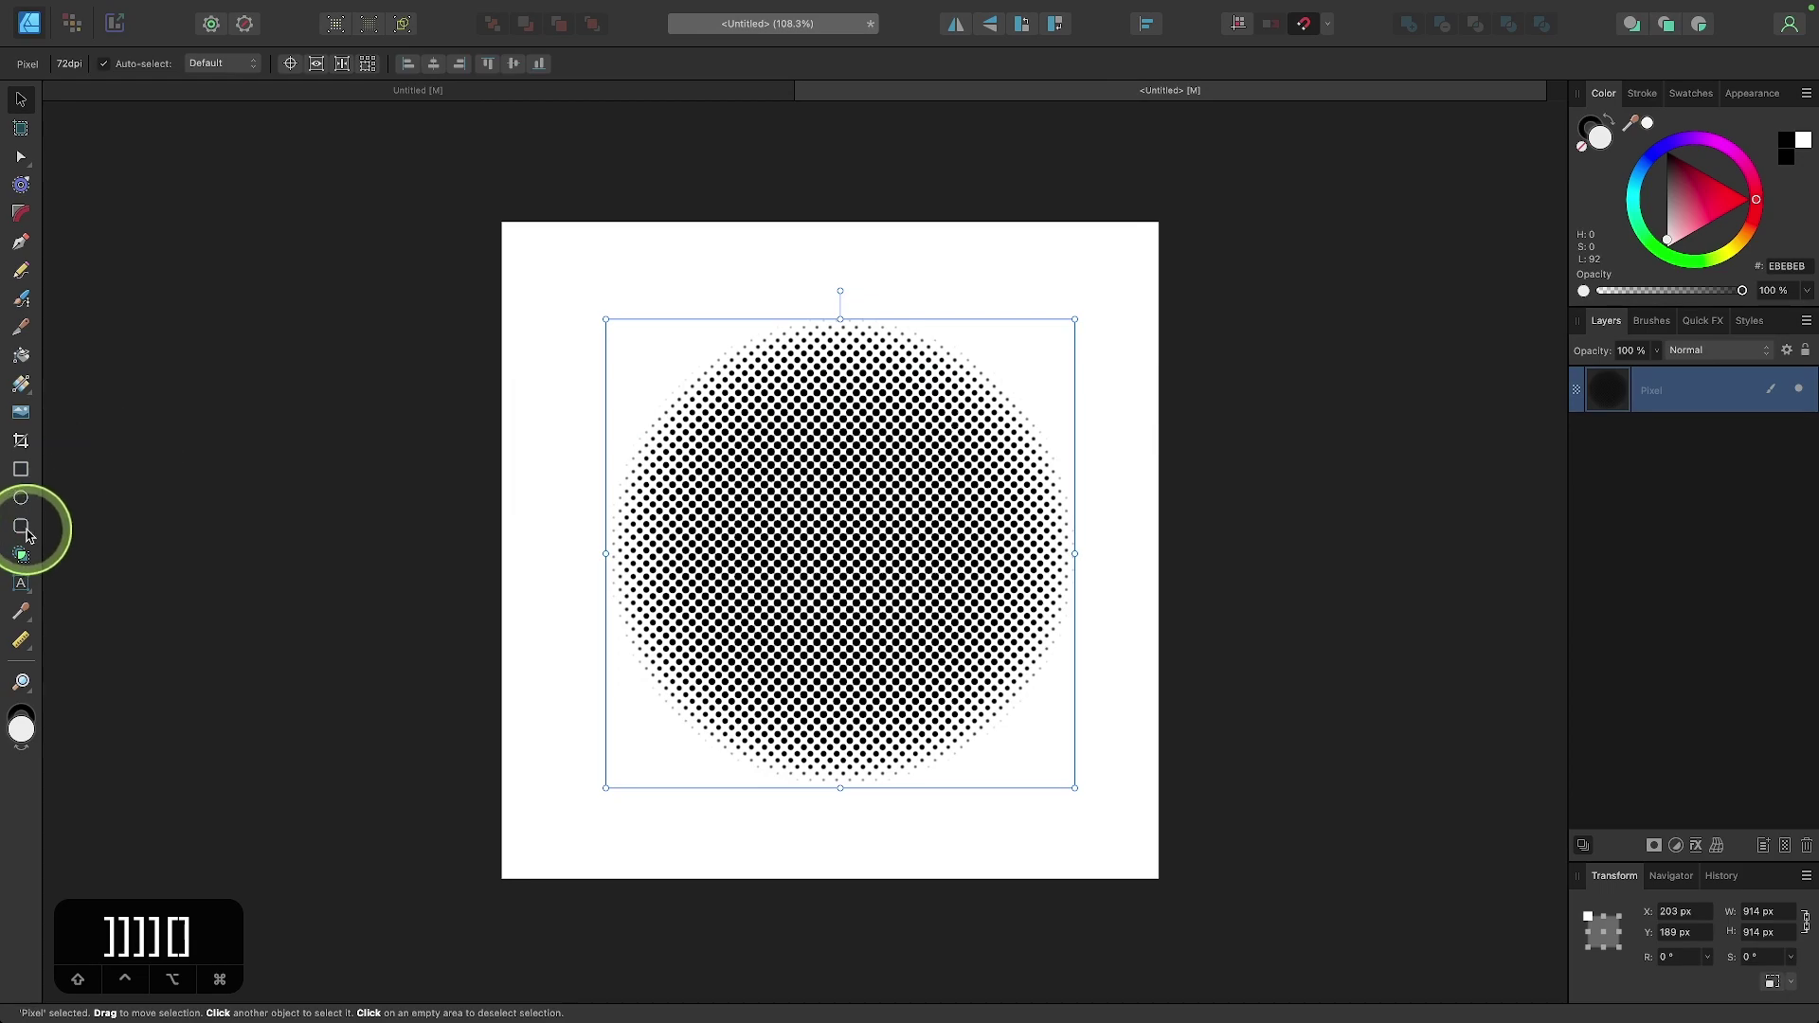
# Step: Draw a Callout Ellipse speech bubble over the halftone dots and shorten its tail to 8% height
pyautogui.moveTo(28, 536); pyautogui.dragTo(133, 804)
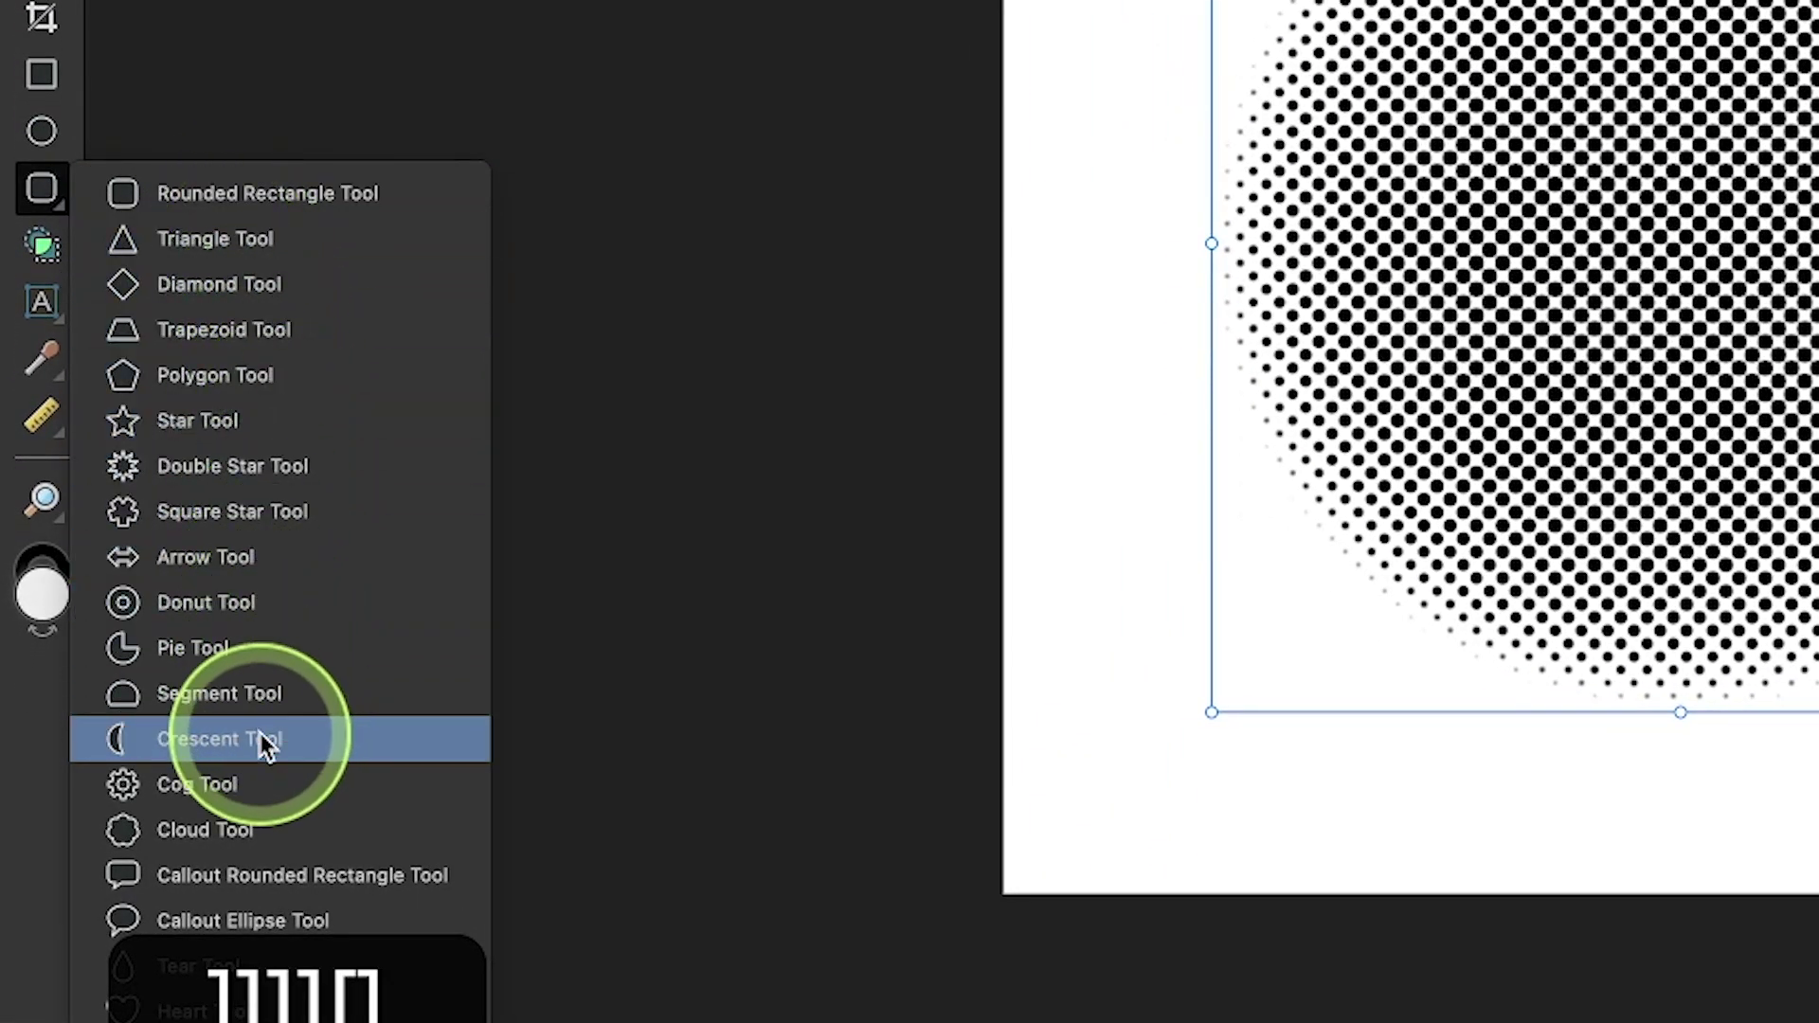
pyautogui.moveTo(267, 745); pyautogui.dragTo(264, 931)
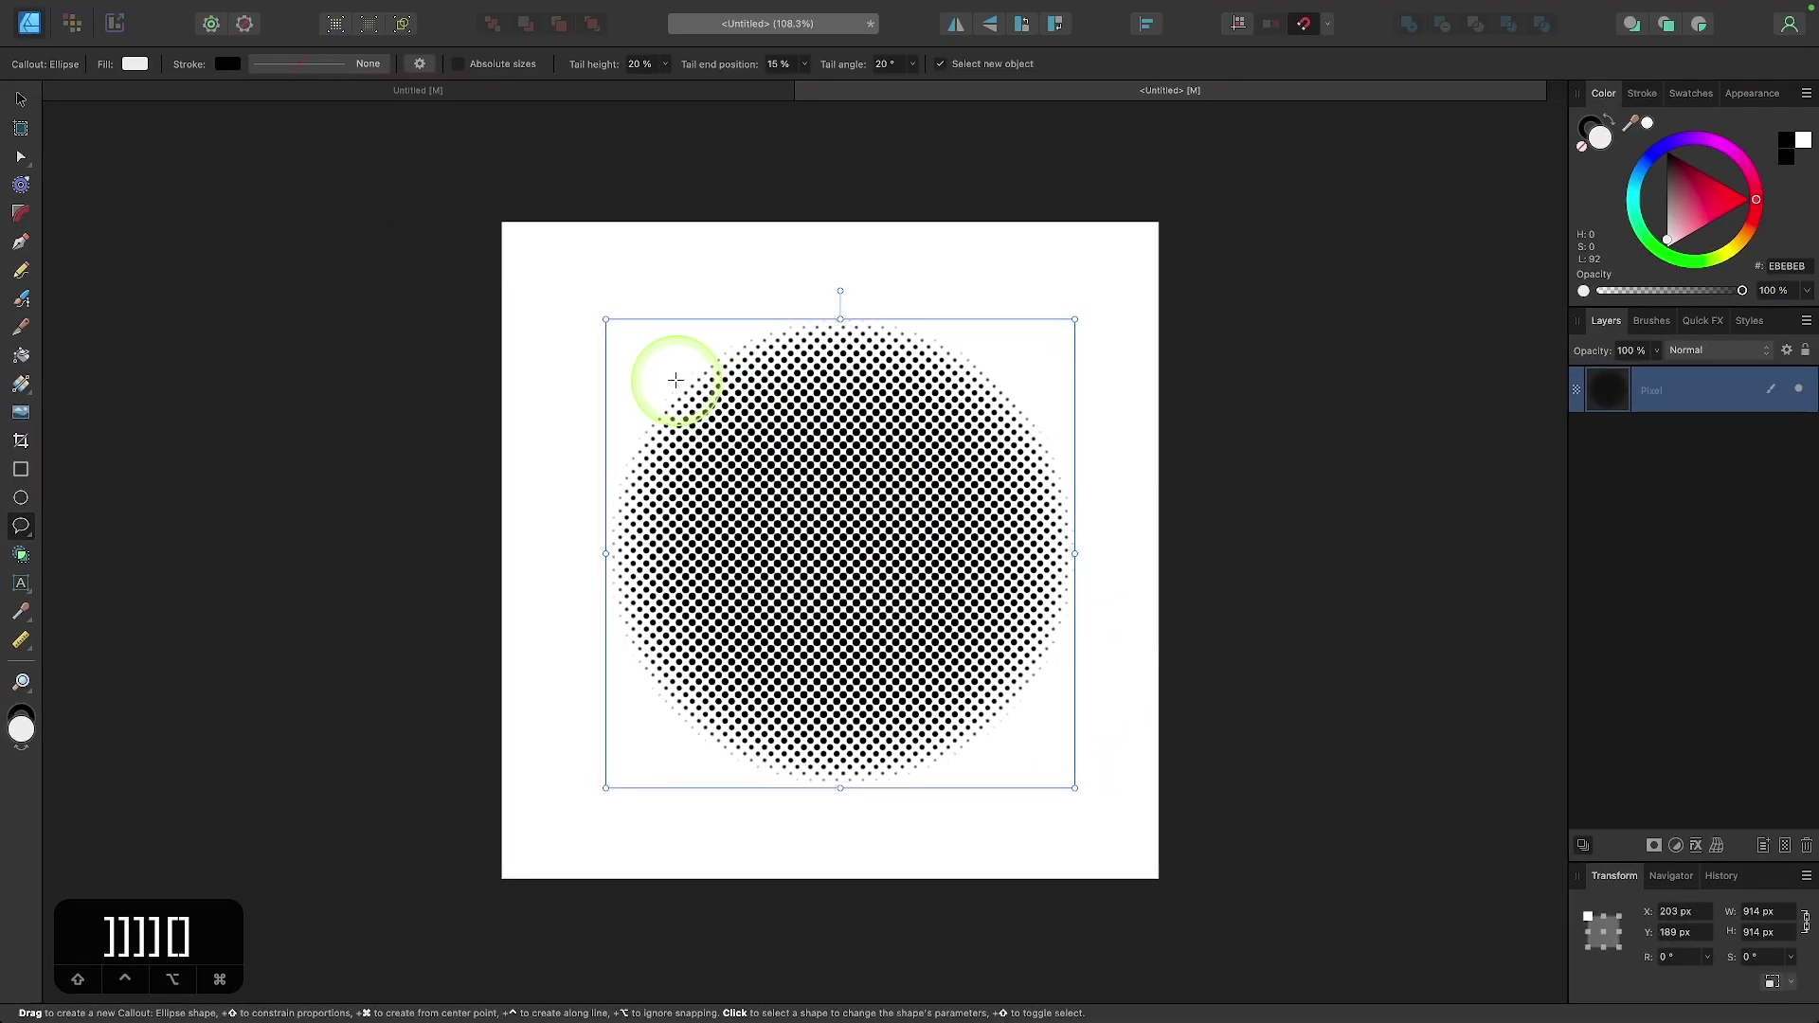
pyautogui.moveTo(592, 373); pyautogui.dragTo(1050, 778)
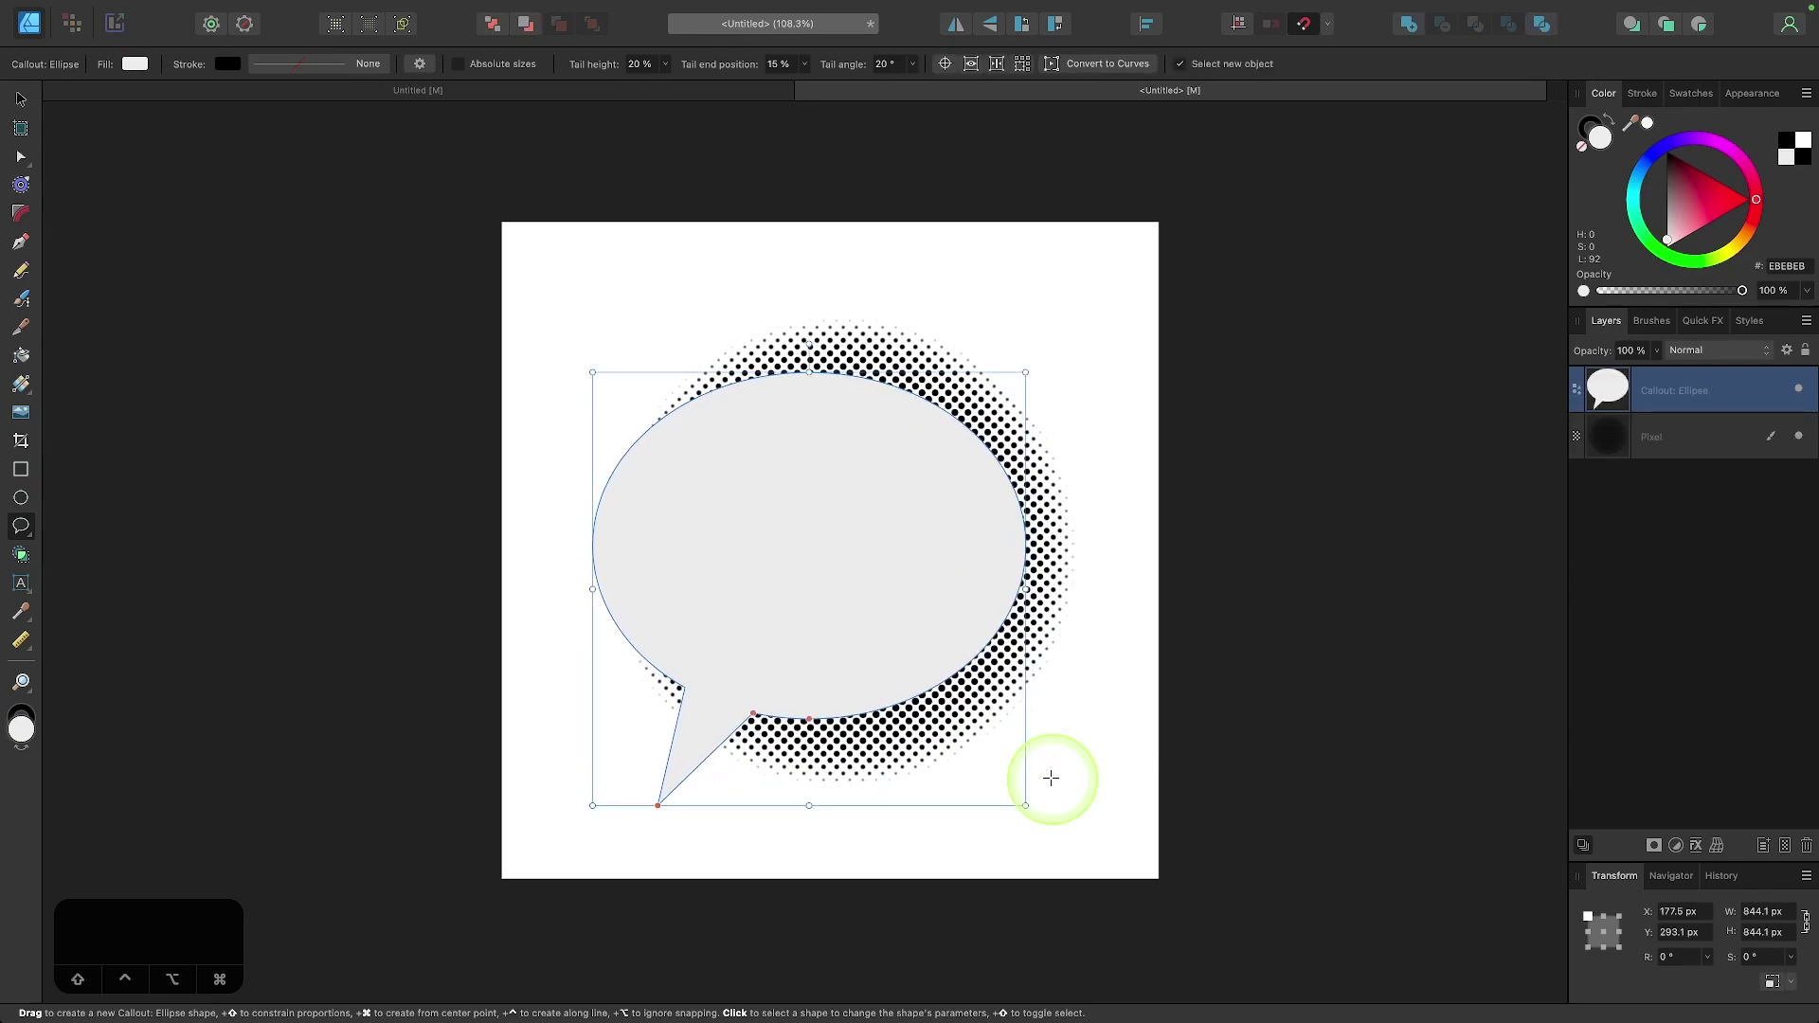
pyautogui.scroll(3, 724, 631)
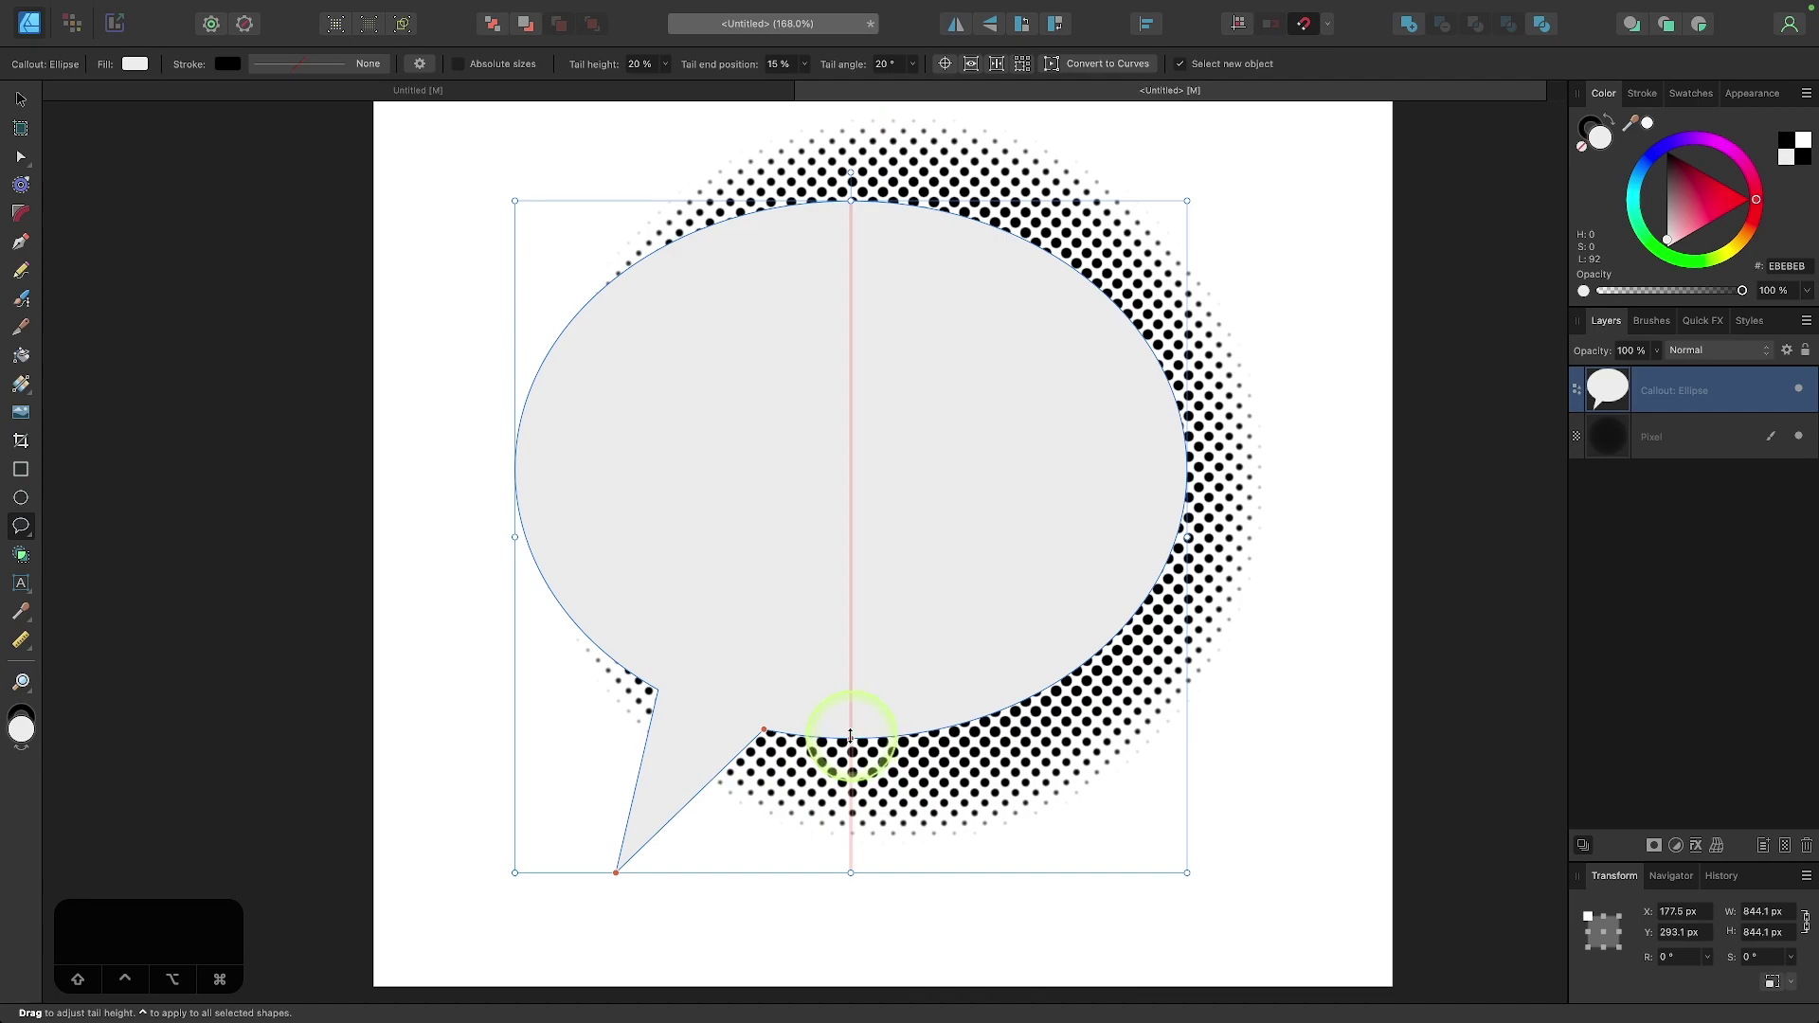
pyautogui.moveTo(852, 736); pyautogui.dragTo(818, 816)
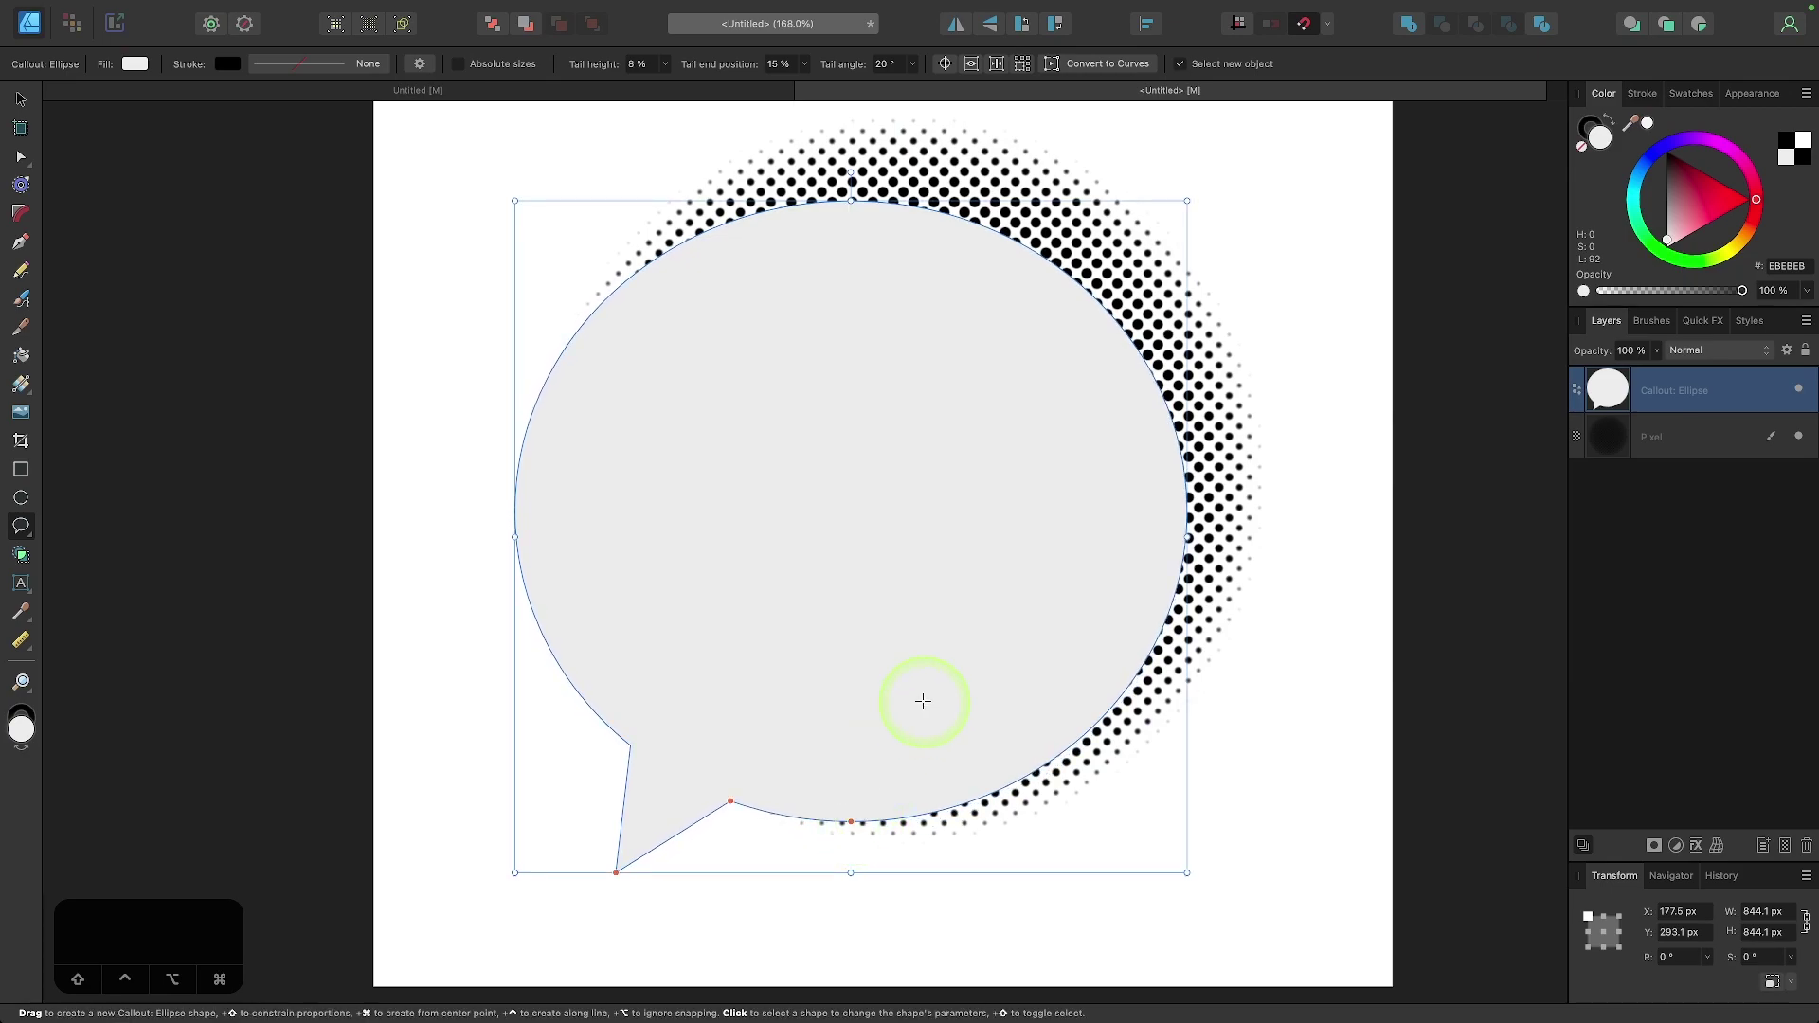
# Step: With the Move Tool, shift the bubble right and shear it to about -3.7°
pyautogui.hscroll(2, 922, 701)
pyautogui.click(29, 99)
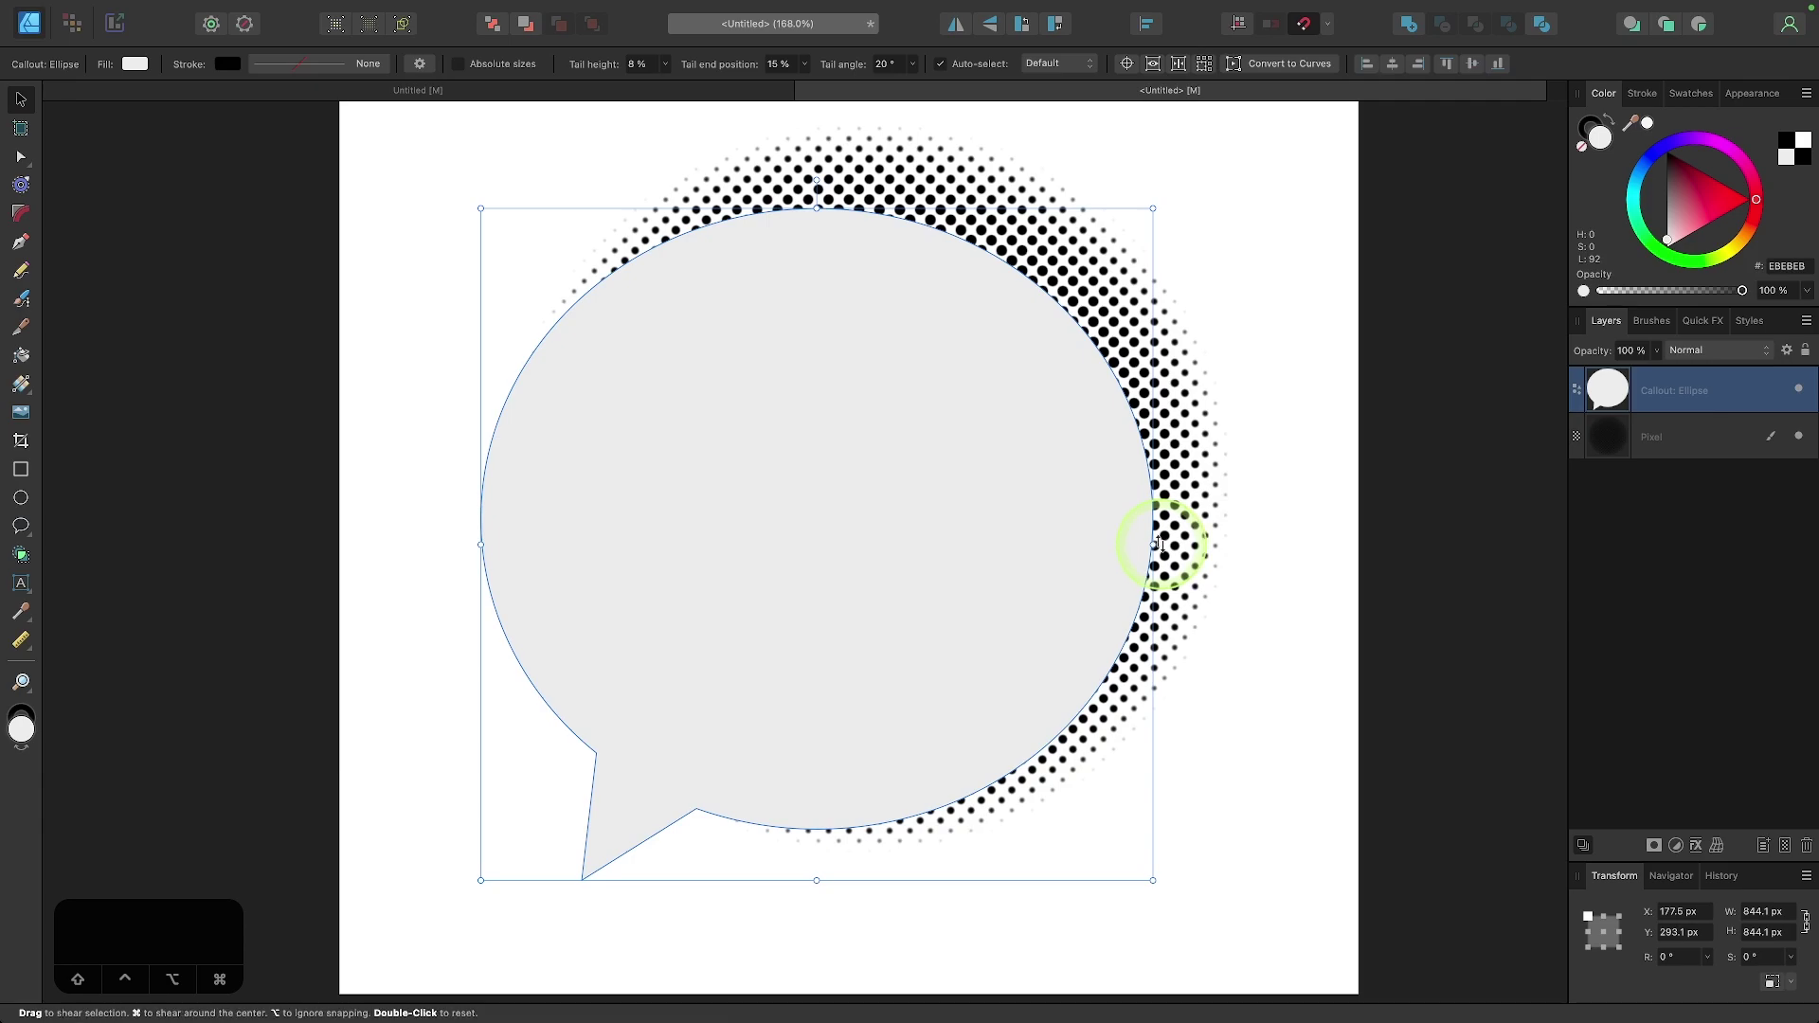
pyautogui.moveTo(941, 520); pyautogui.dragTo(1072, 508)
pyautogui.scroll(2, 1332, 501)
pyautogui.scroll(2, 1331, 502)
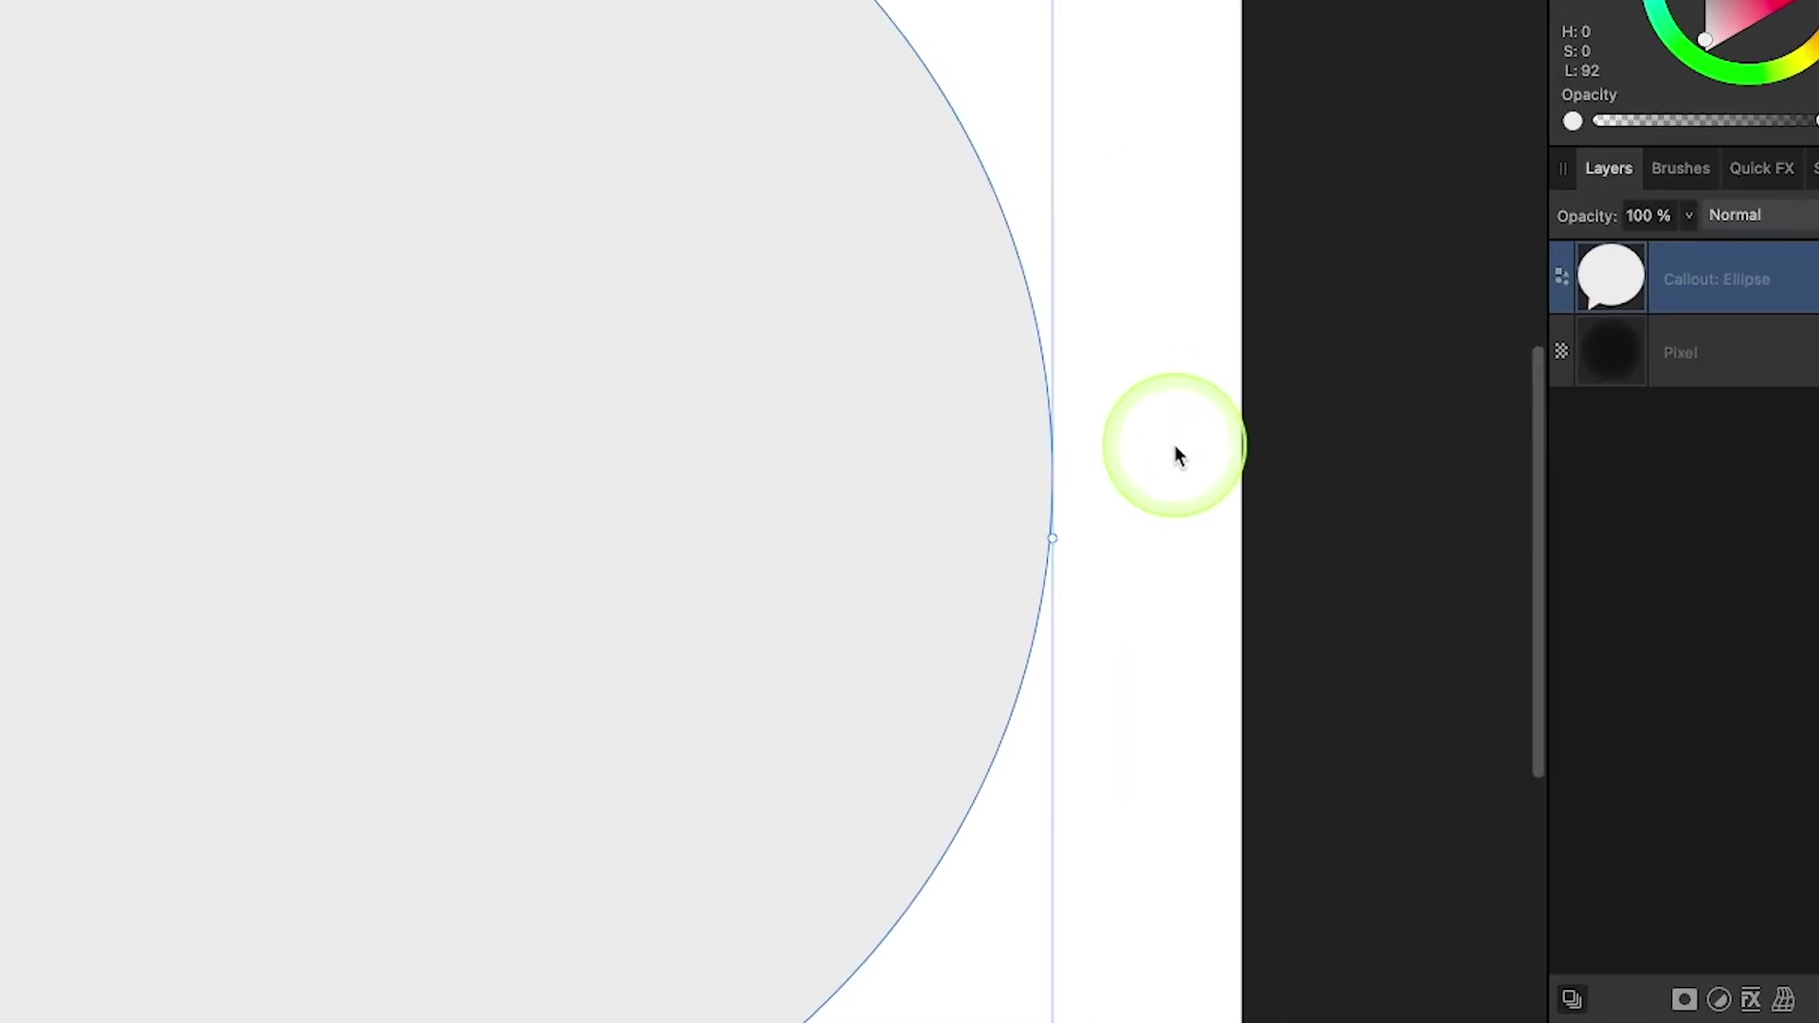
pyautogui.hscroll(1, 1328, 493)
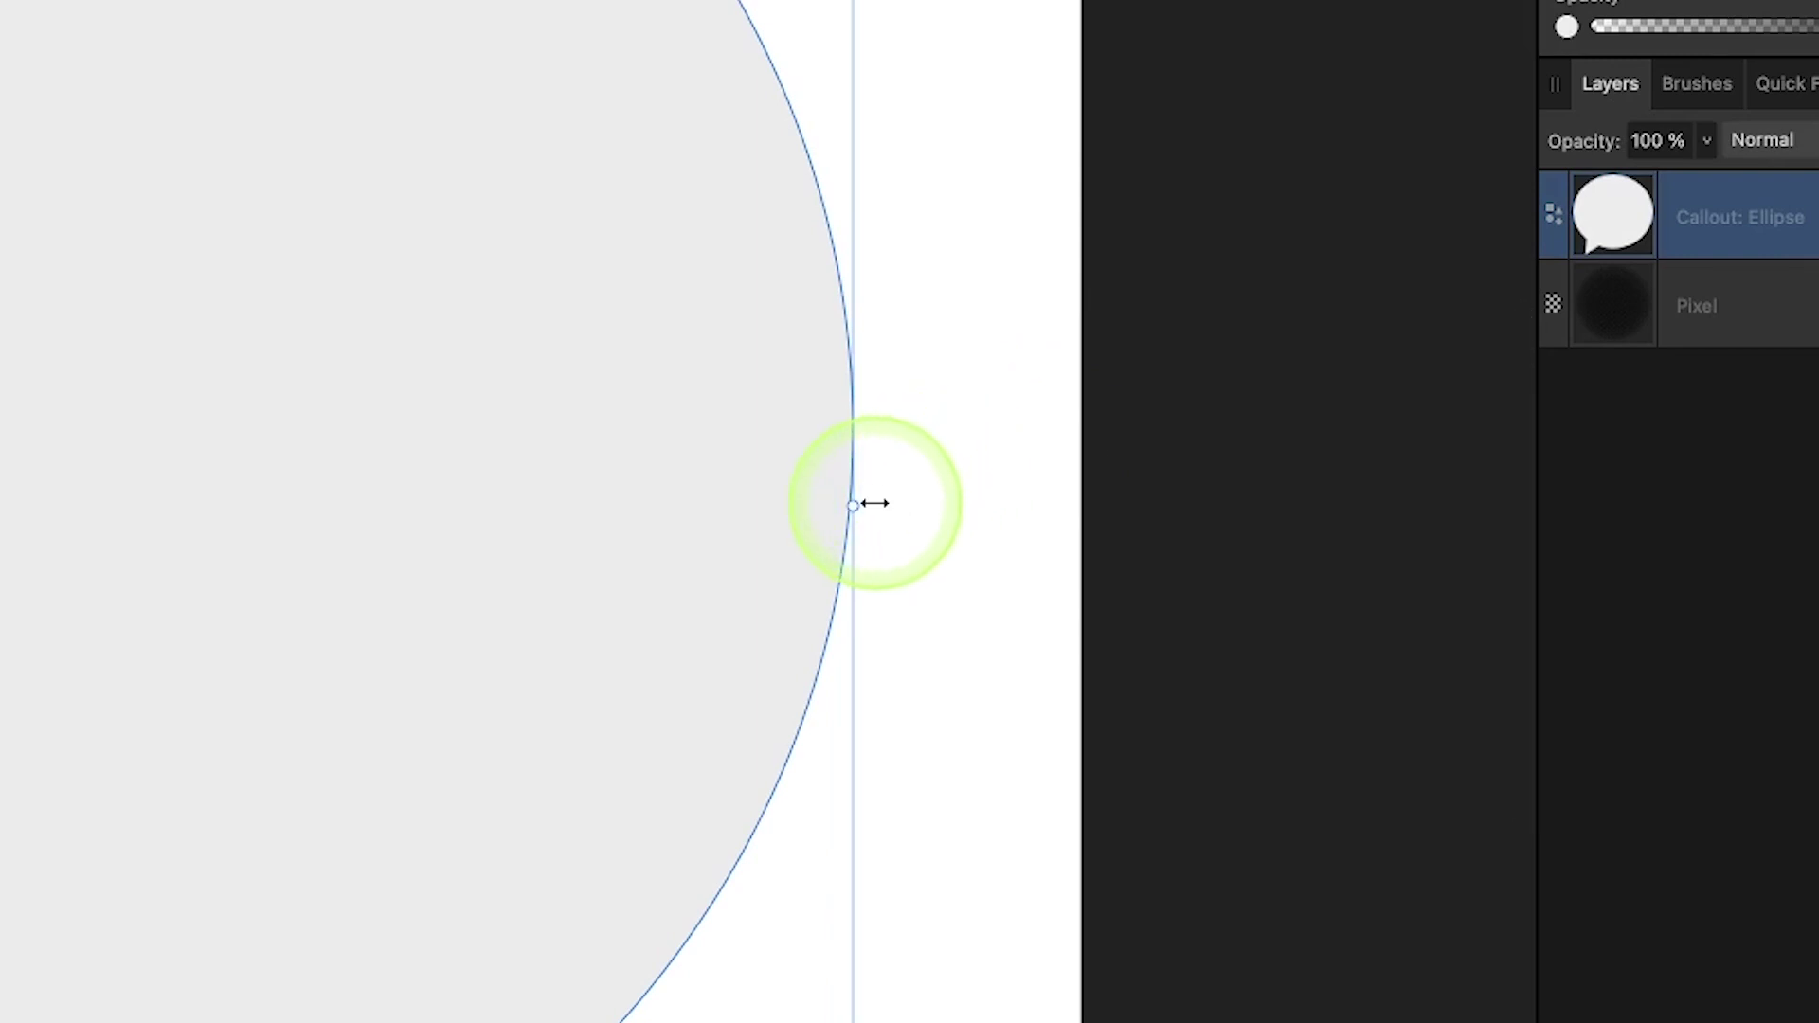
pyautogui.scroll(-2, 884, 505)
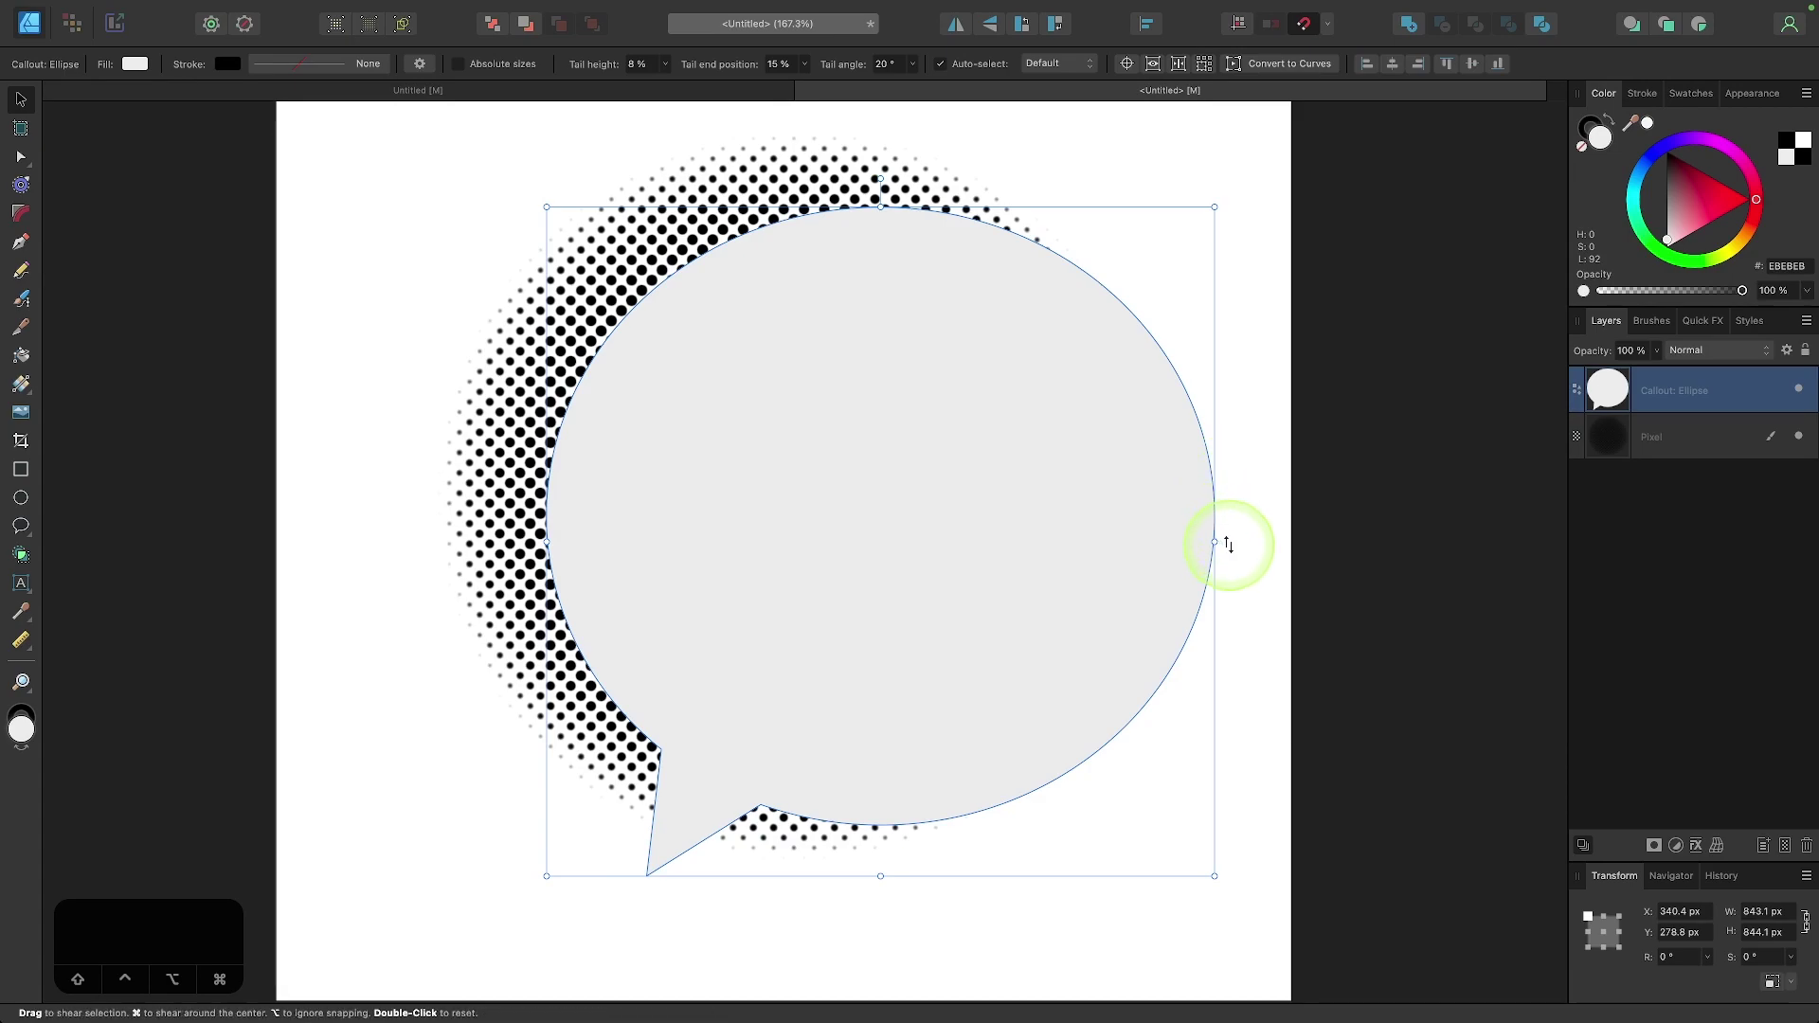
pyautogui.moveTo(1227, 536); pyautogui.dragTo(1231, 497)
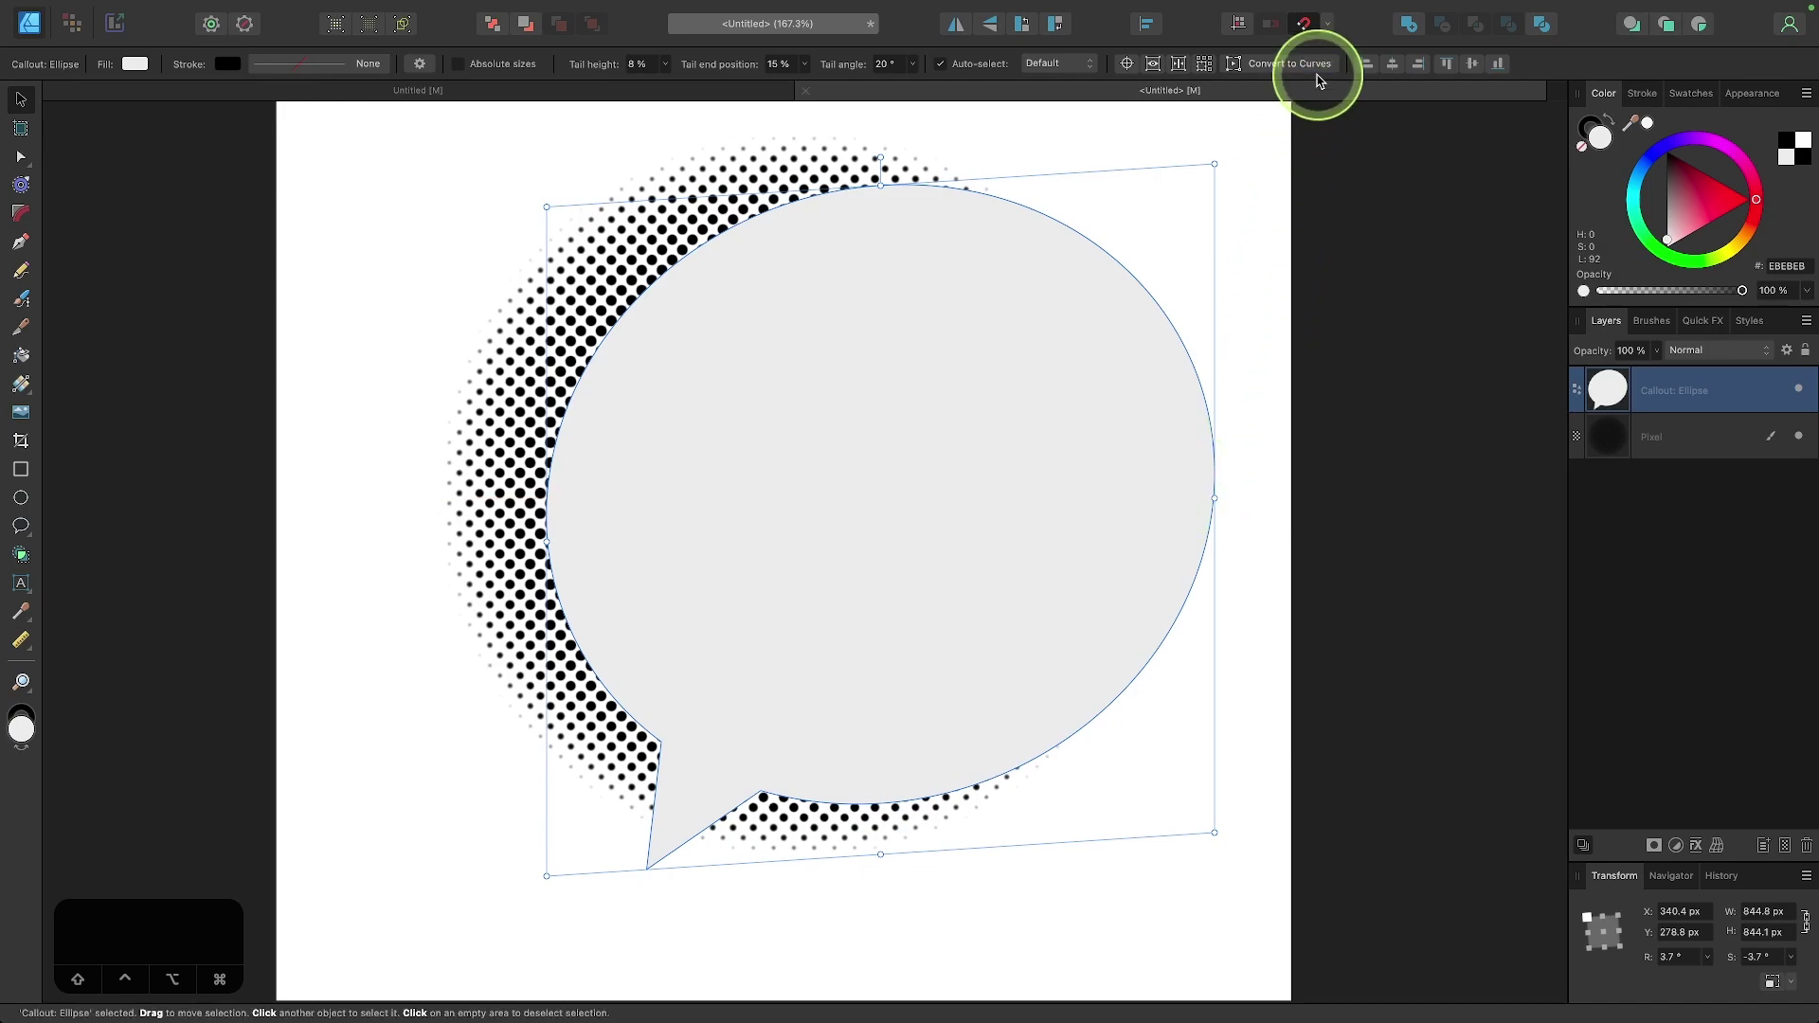
pyautogui.scroll(-2, 1121, 569)
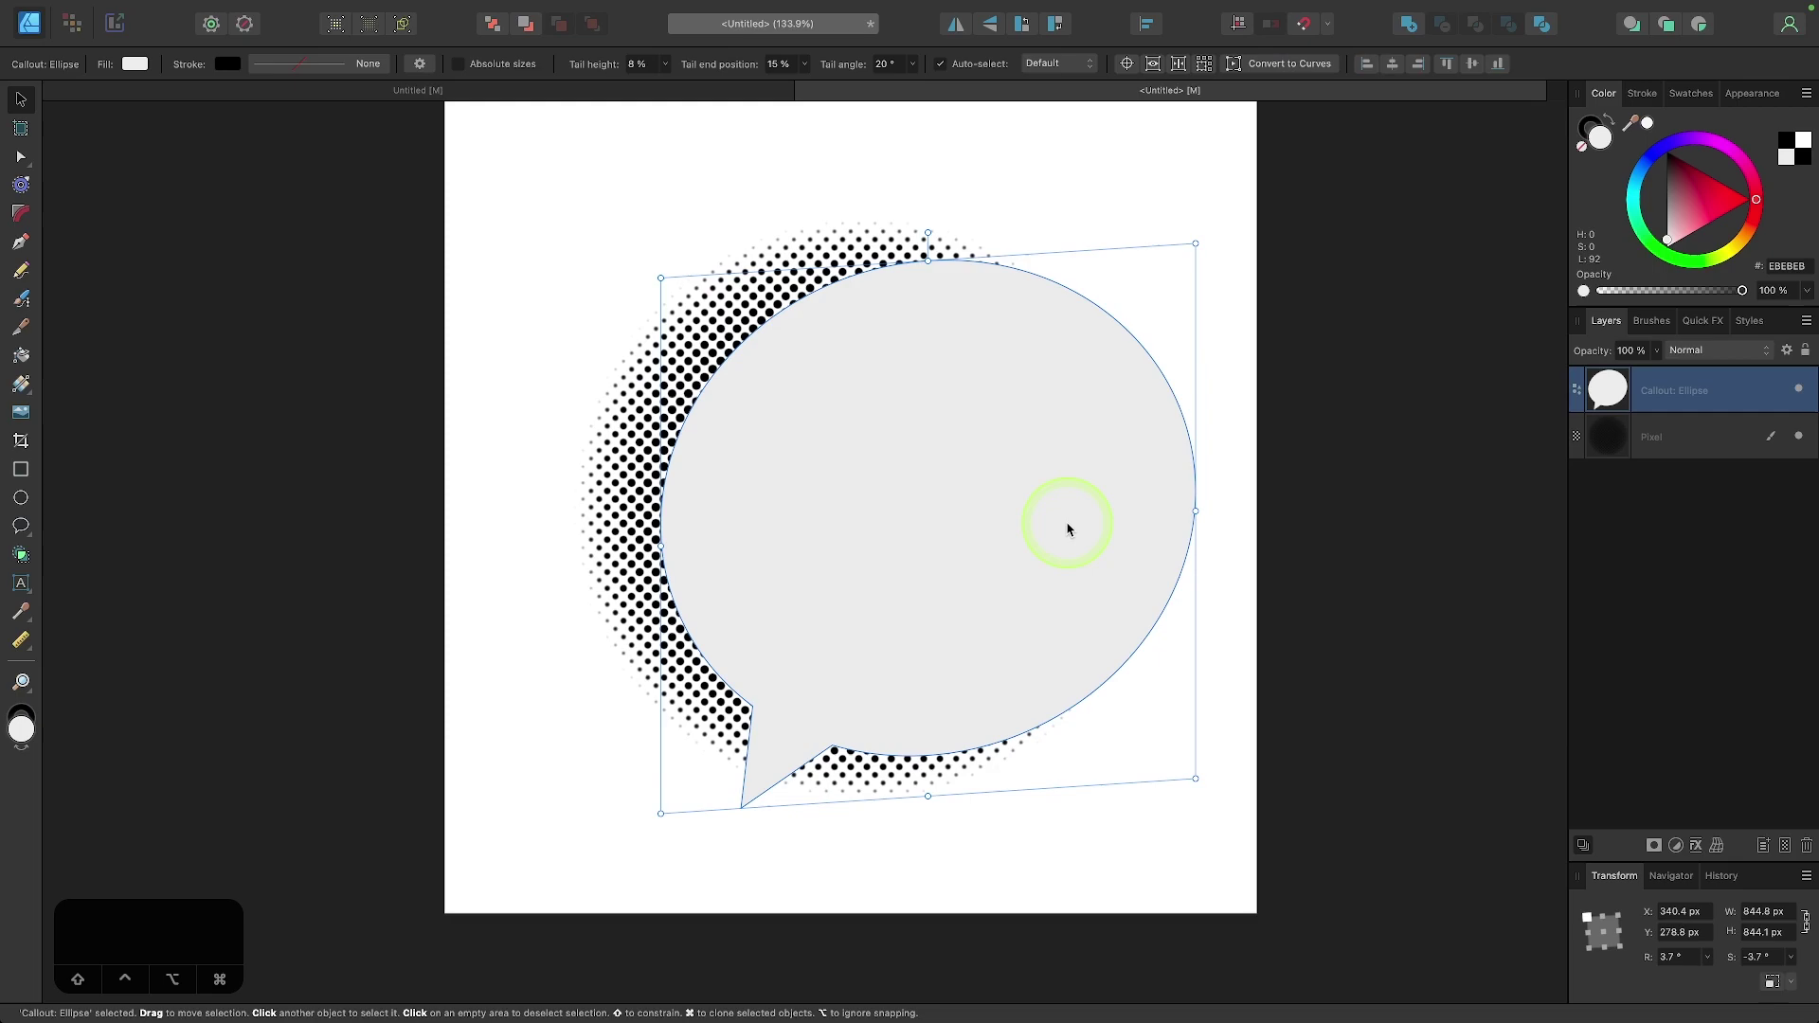
# Step: Fill the bubble black, shrink it to about 810 × 746 px and centre it over the dots
pyautogui.moveTo(1696, 191); pyautogui.dragTo(1664, 133)
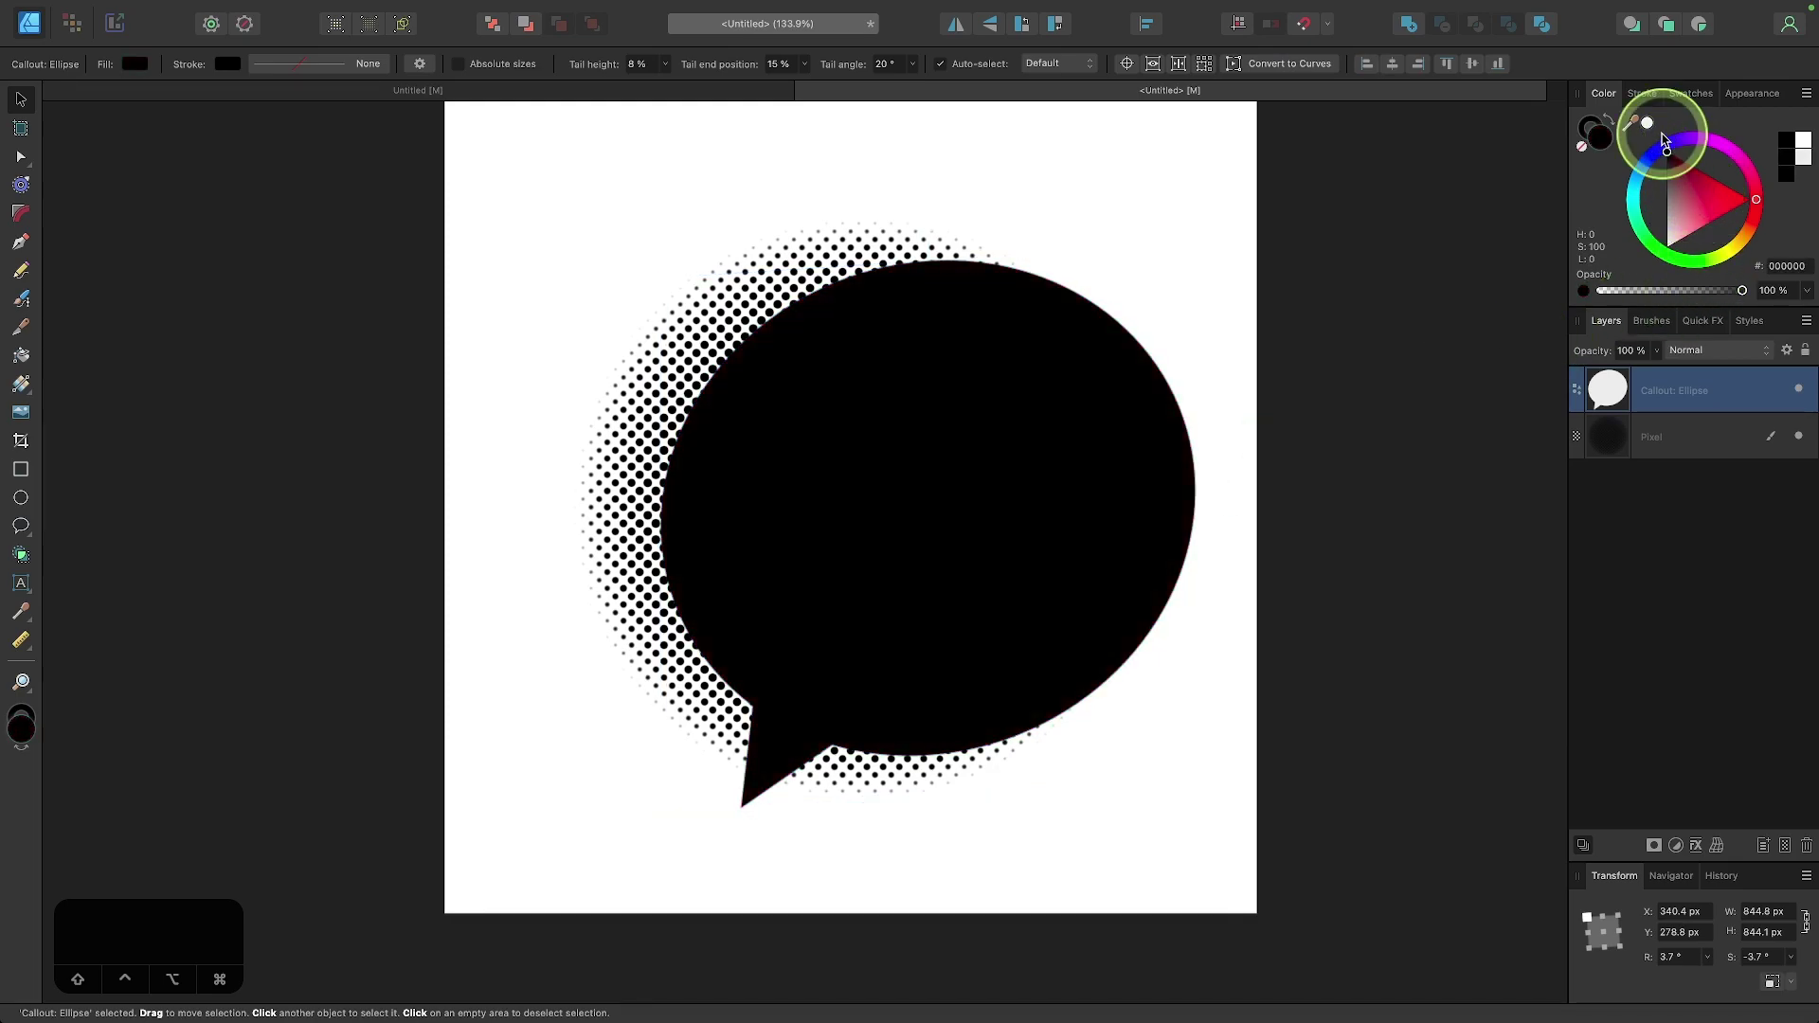
pyautogui.moveTo(1006, 369); pyautogui.dragTo(953, 398)
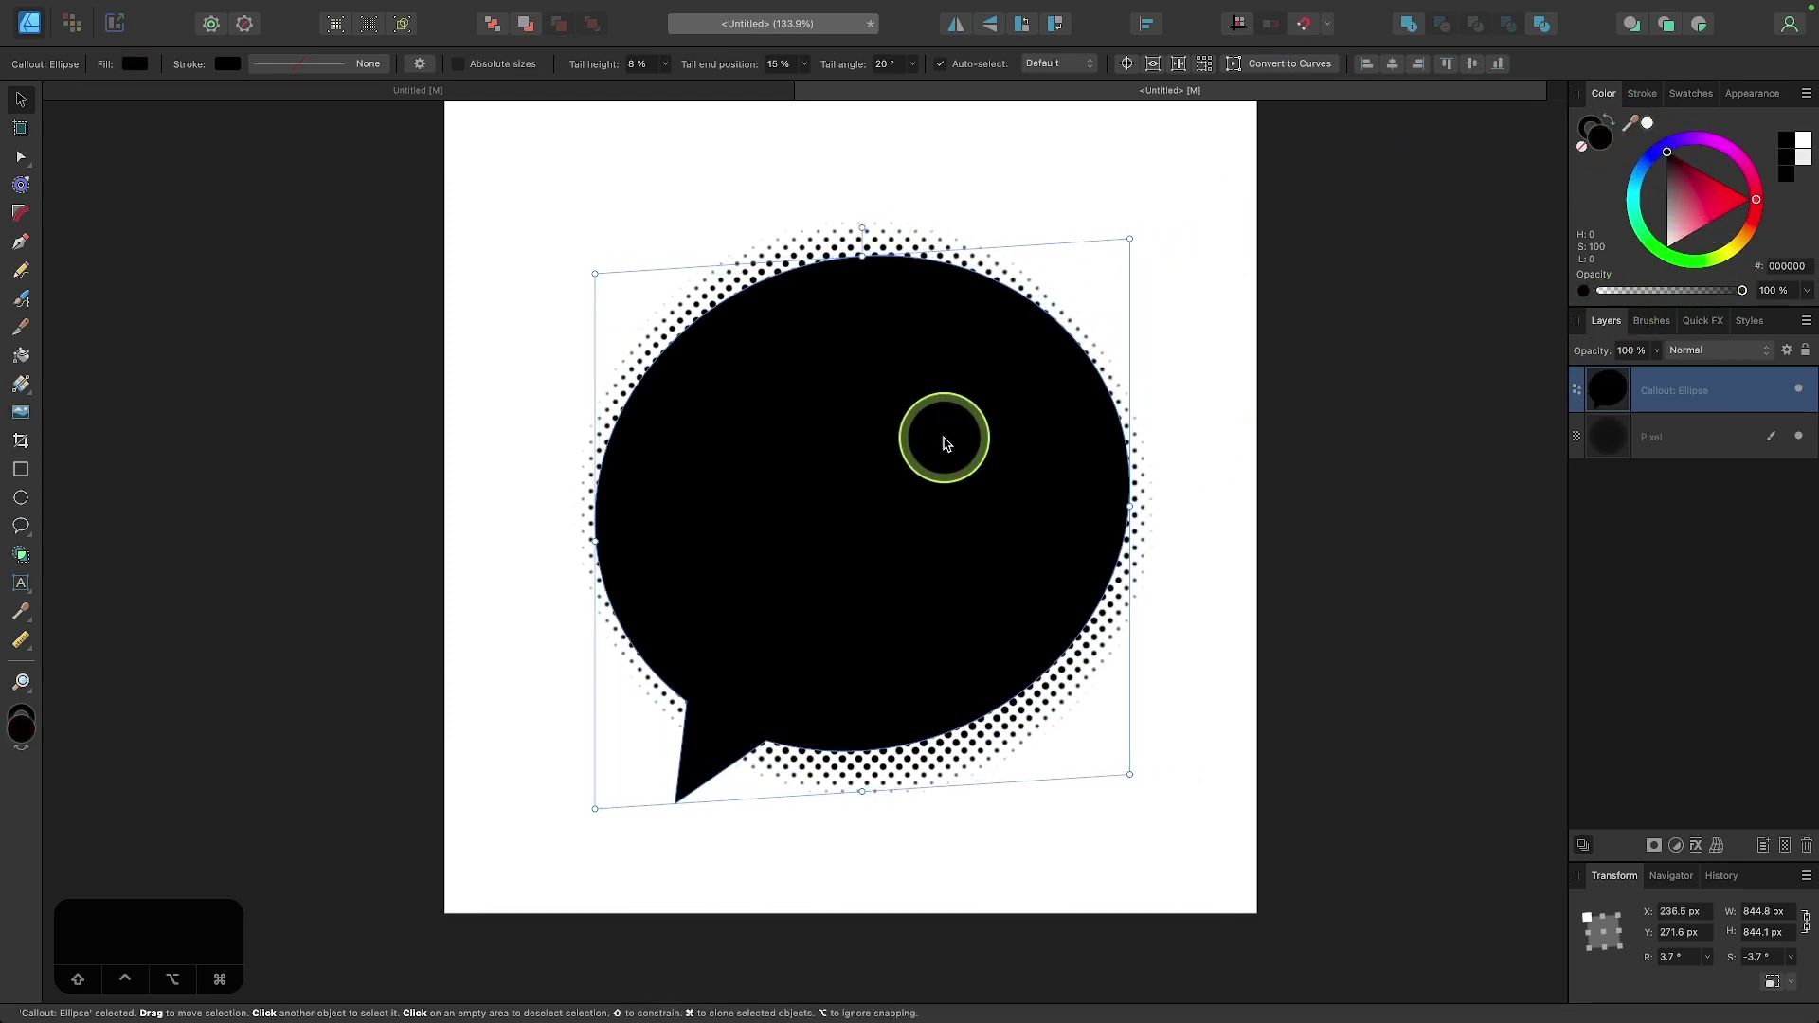
pyautogui.moveTo(861, 792); pyautogui.dragTo(870, 754)
pyautogui.moveTo(929, 470); pyautogui.dragTo(938, 503)
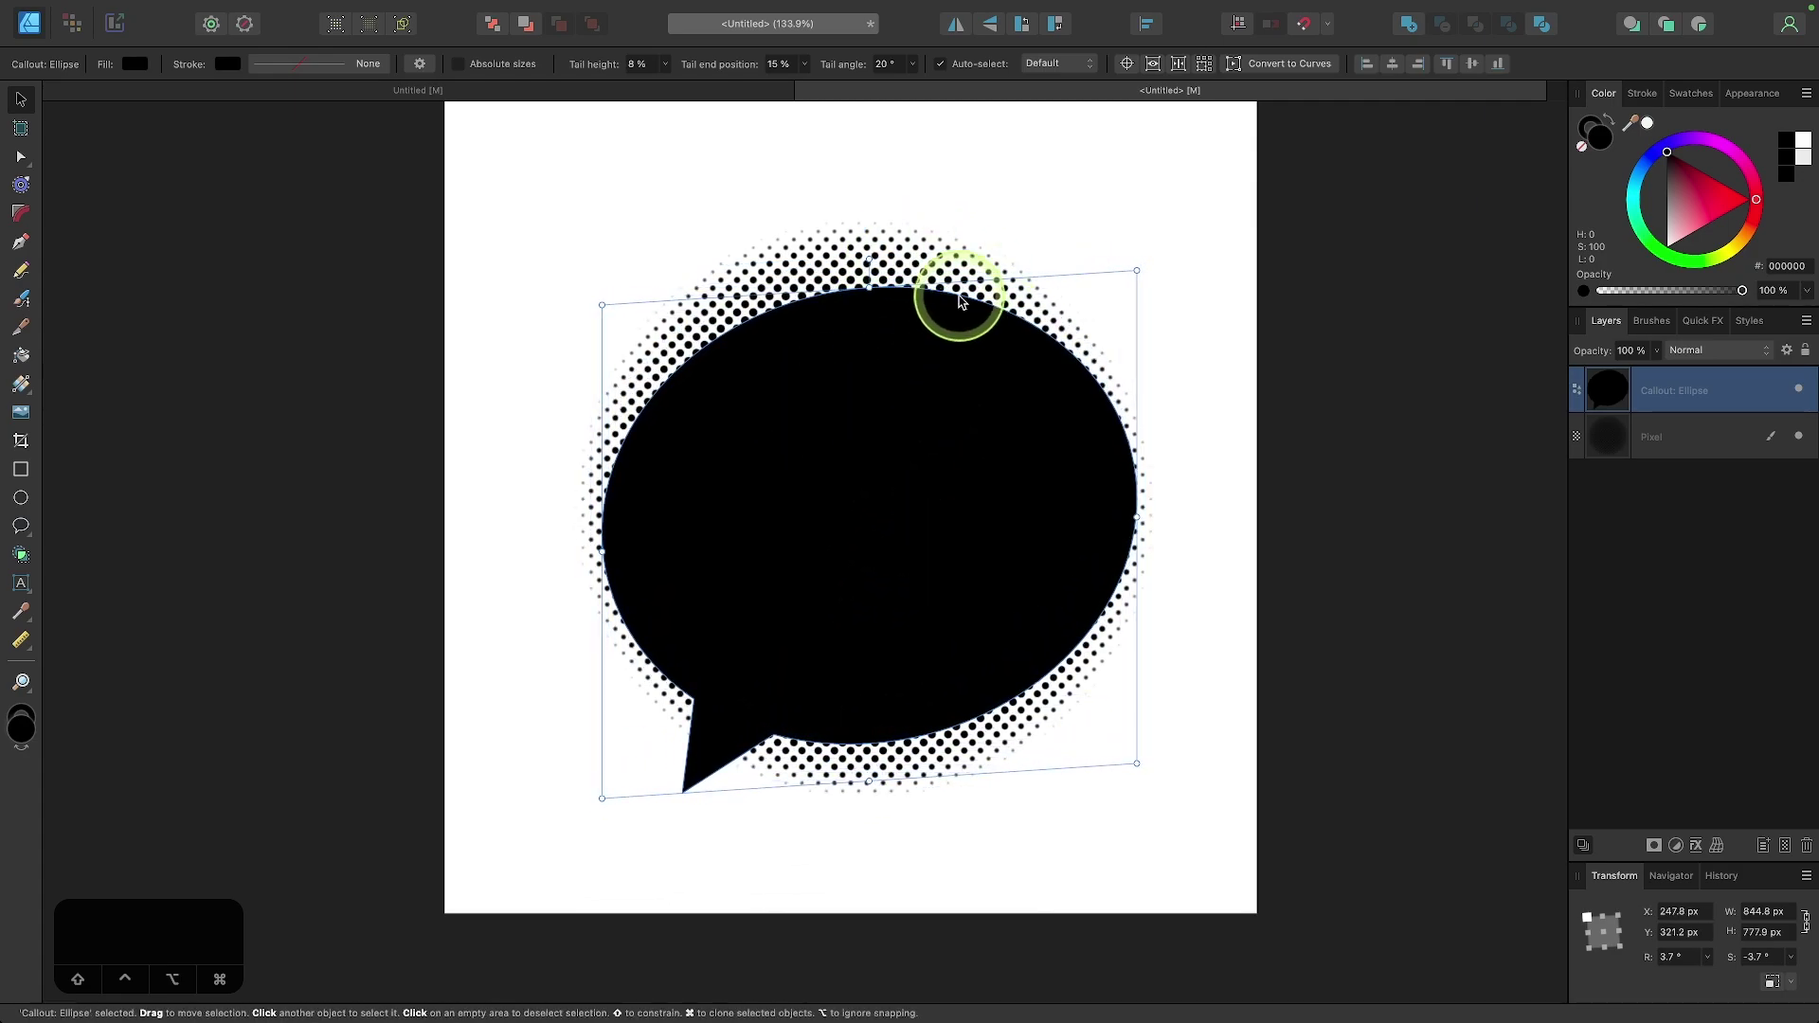
pyautogui.moveTo(840, 491); pyautogui.dragTo(849, 497)
pyautogui.moveTo(1136, 519); pyautogui.dragTo(1124, 515)
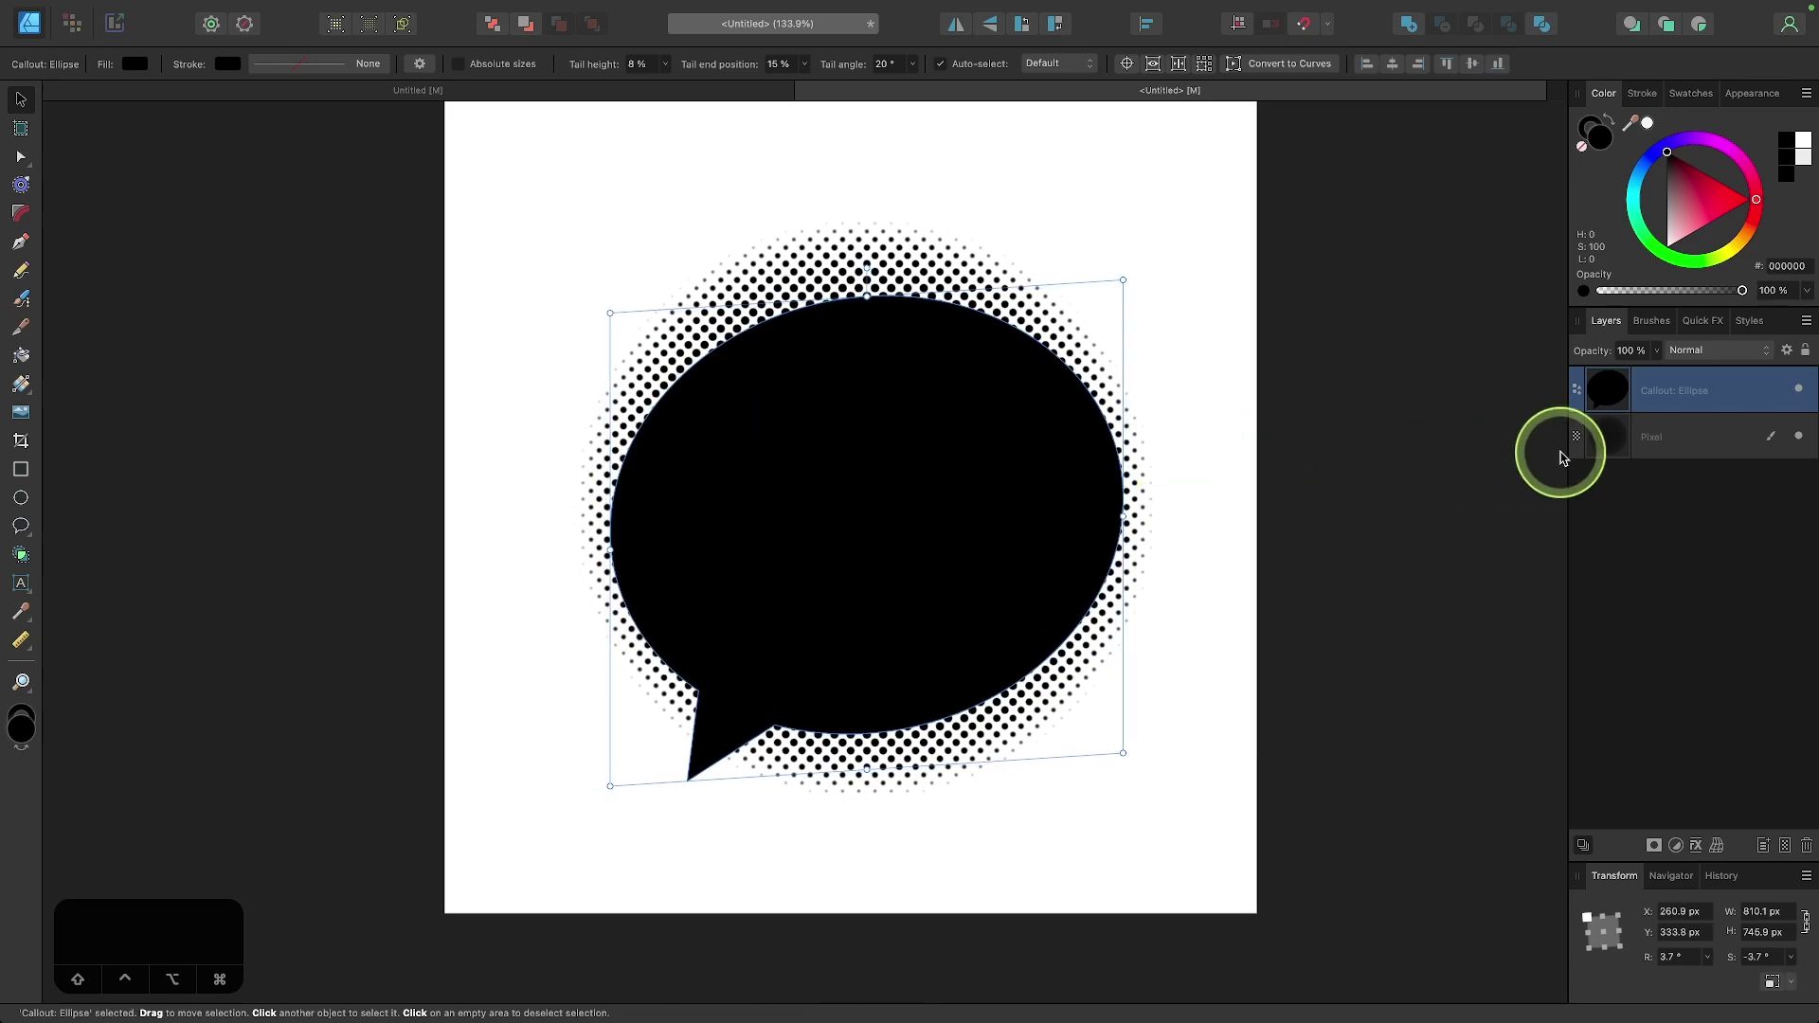
# Step: Duplicate the bubble layer and colour the copy pink-red FF004F
pyautogui.moveTo(1682, 405)
pyautogui.mouseDown()
pyautogui.moveTo(1738, 384)
pyautogui.moveTo(1696, 381)
pyautogui.mouseUp()
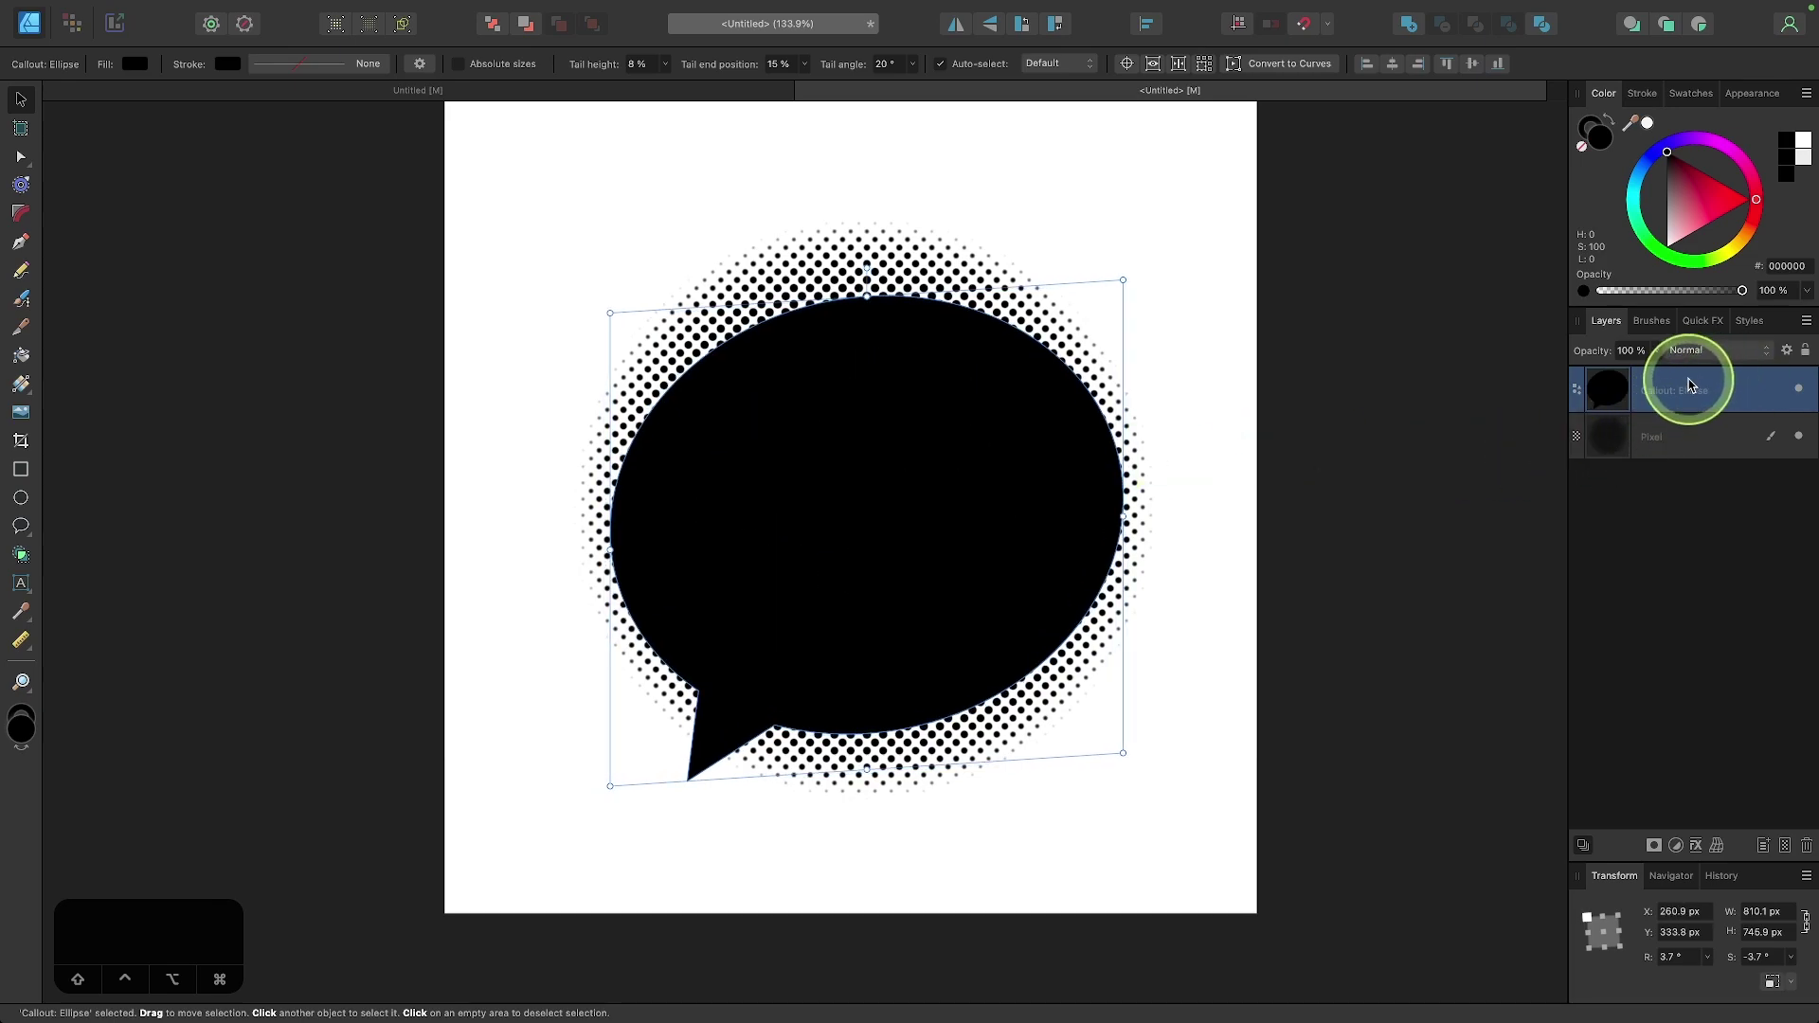
pyautogui.rightClick(1691, 384)
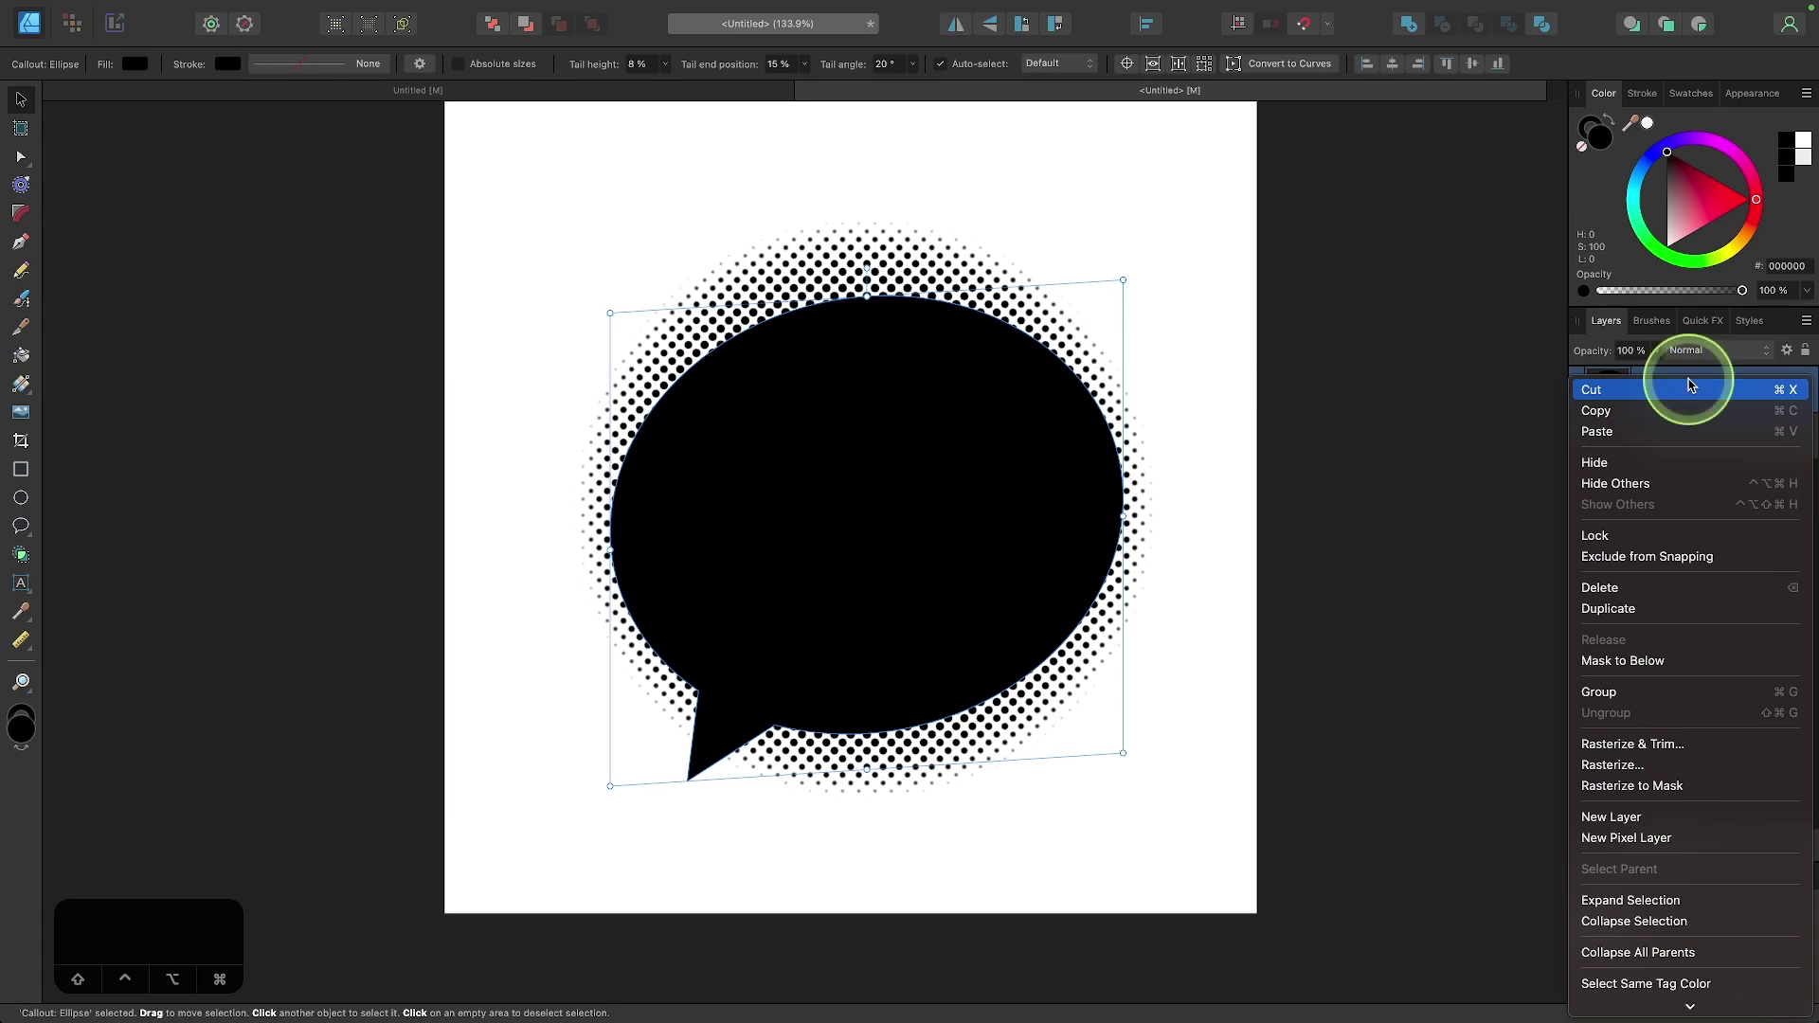
pyautogui.click(1608, 613)
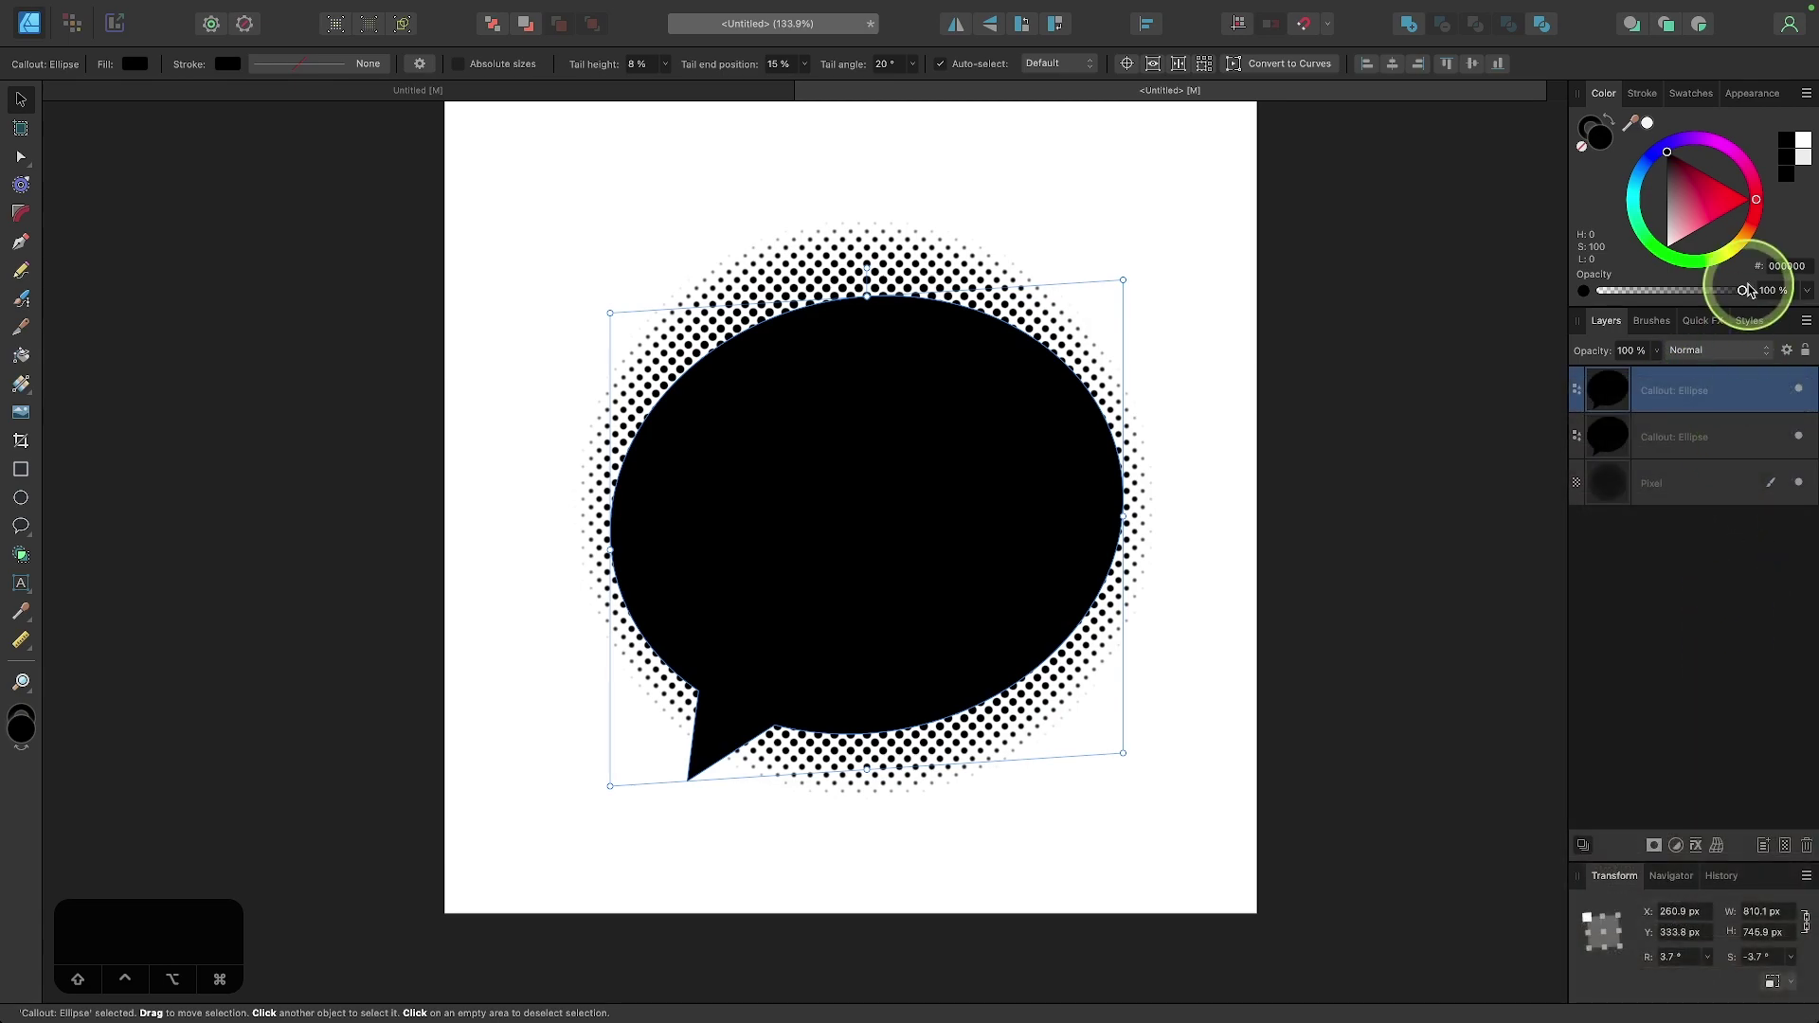
pyautogui.moveTo(1755, 211); pyautogui.dragTo(1756, 192)
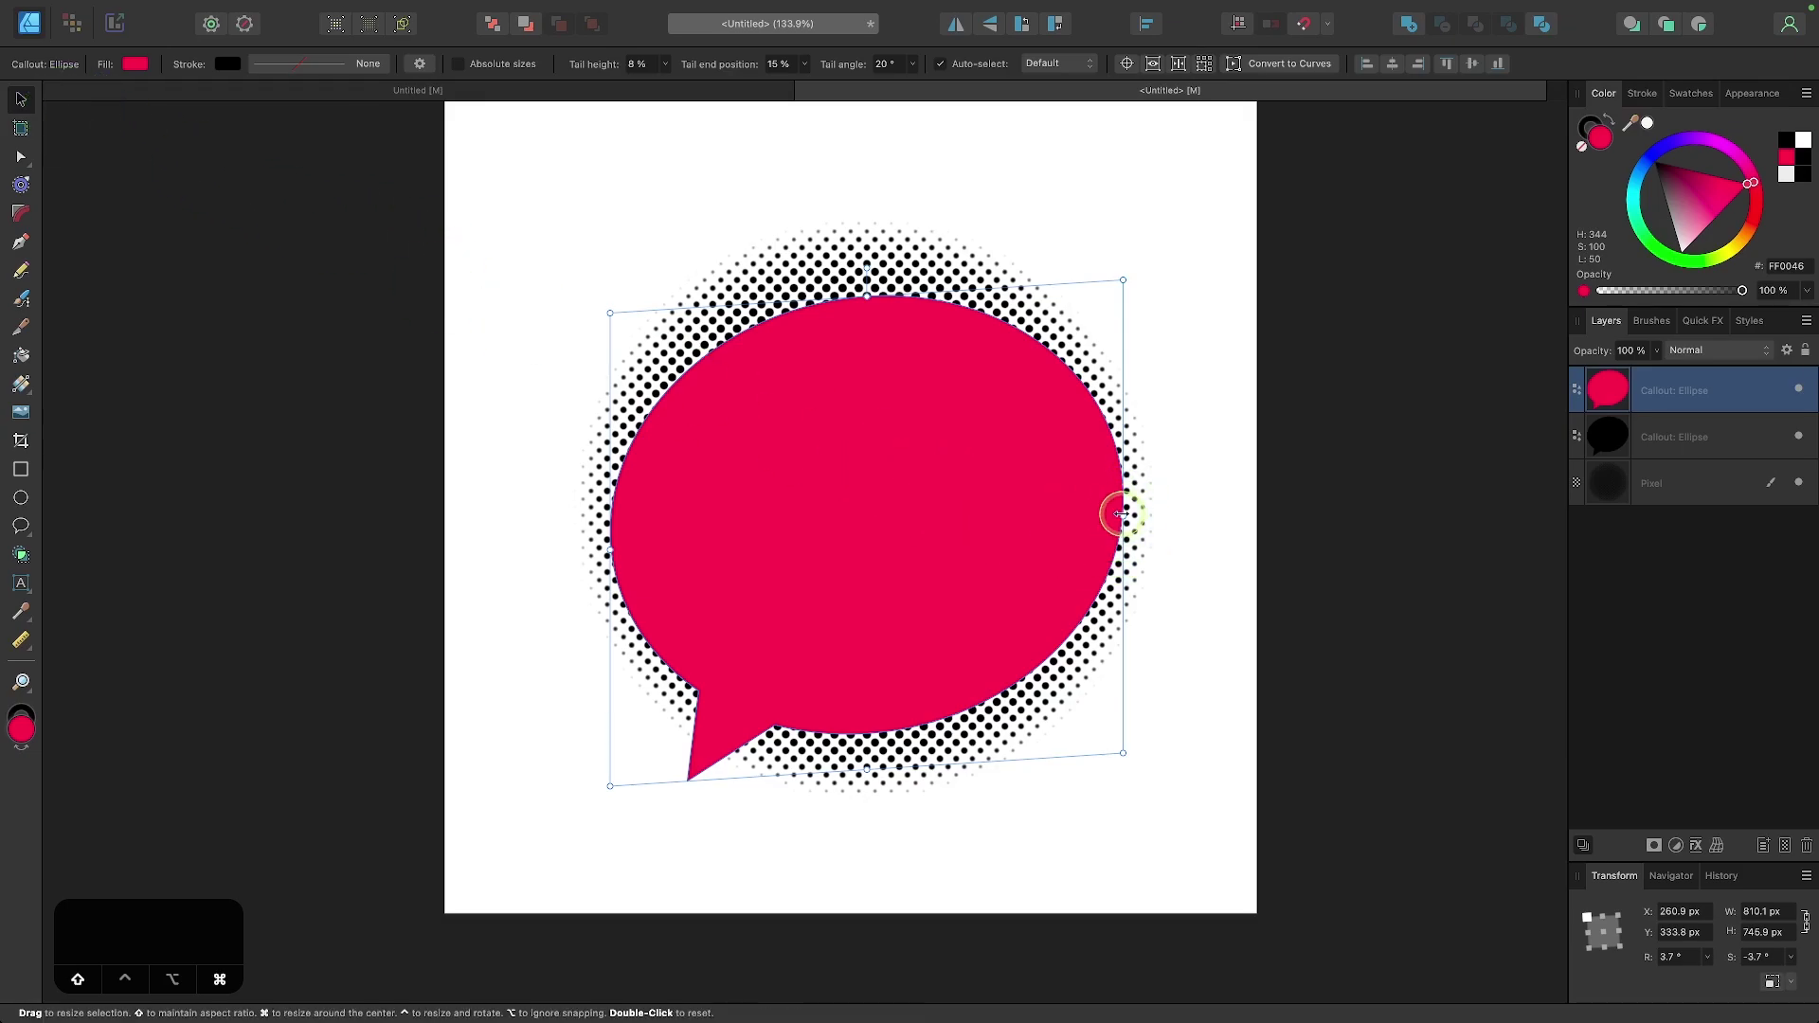
# Step: Shrink and nudge the pink copy so a black rim shows around it, then deselect
pyautogui.moveTo(1121, 514); pyautogui.dragTo(1102, 514)
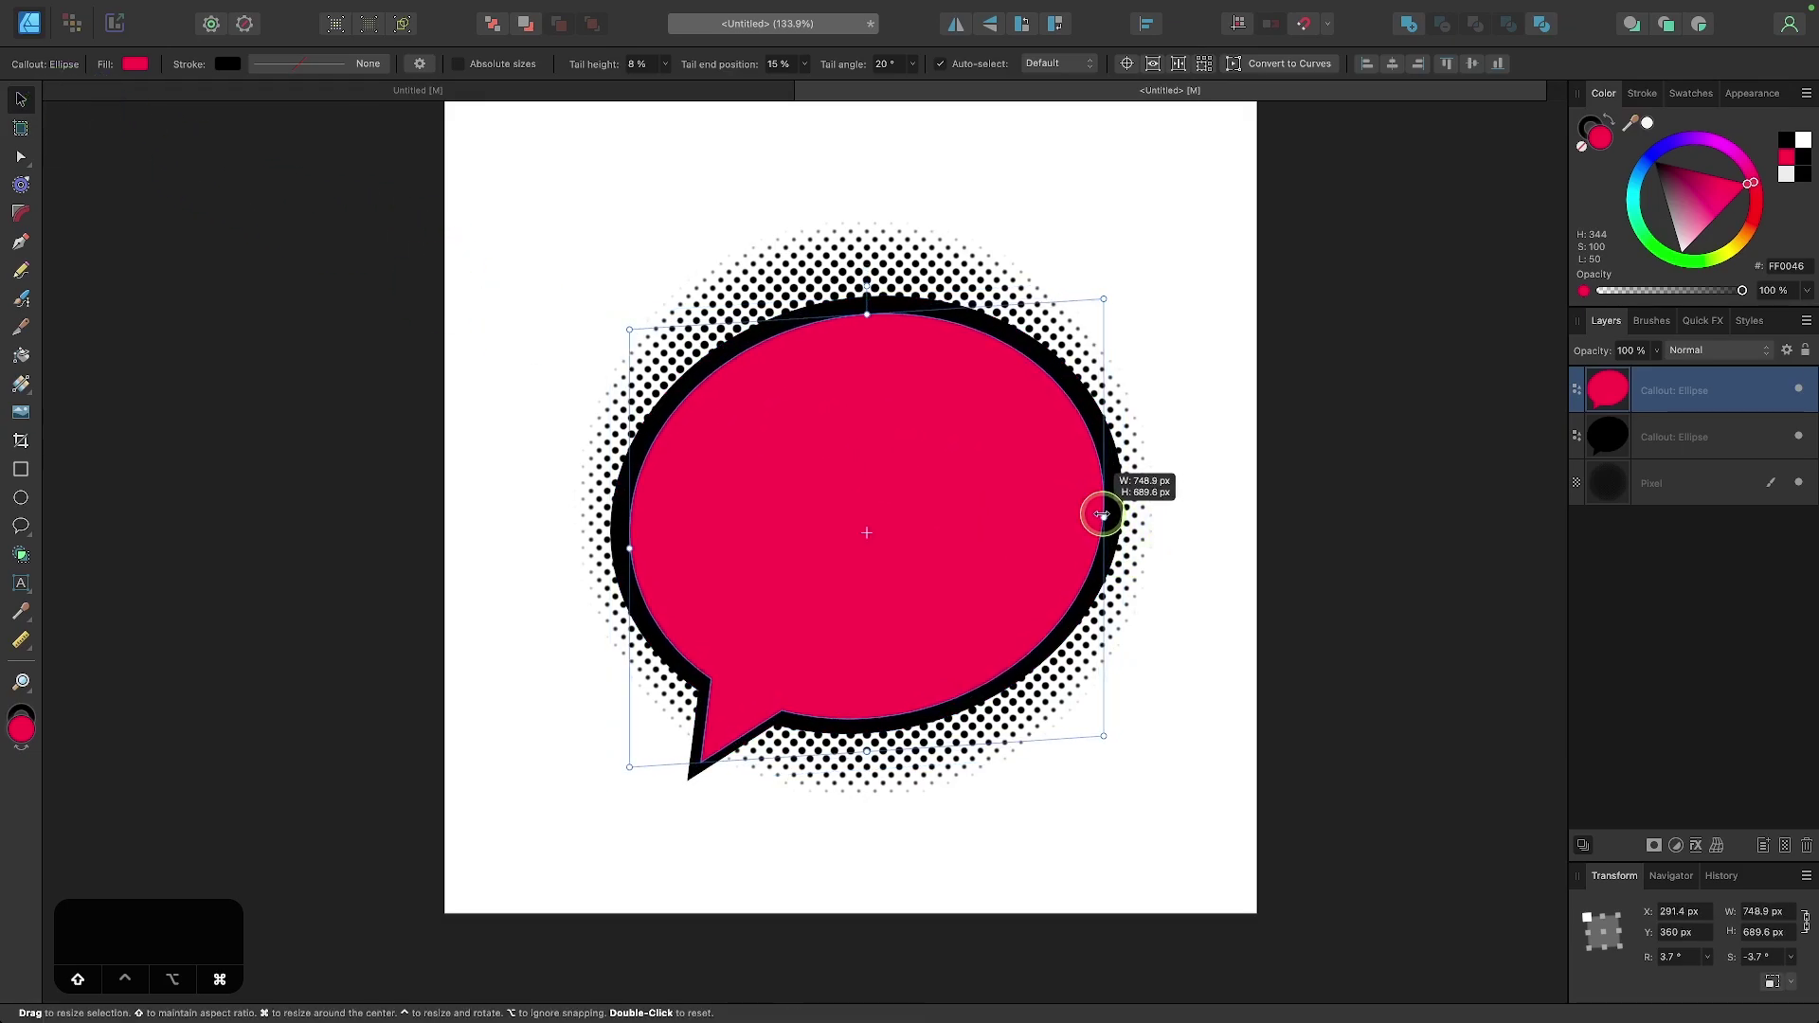
pyautogui.moveTo(840, 548); pyautogui.dragTo(835, 559)
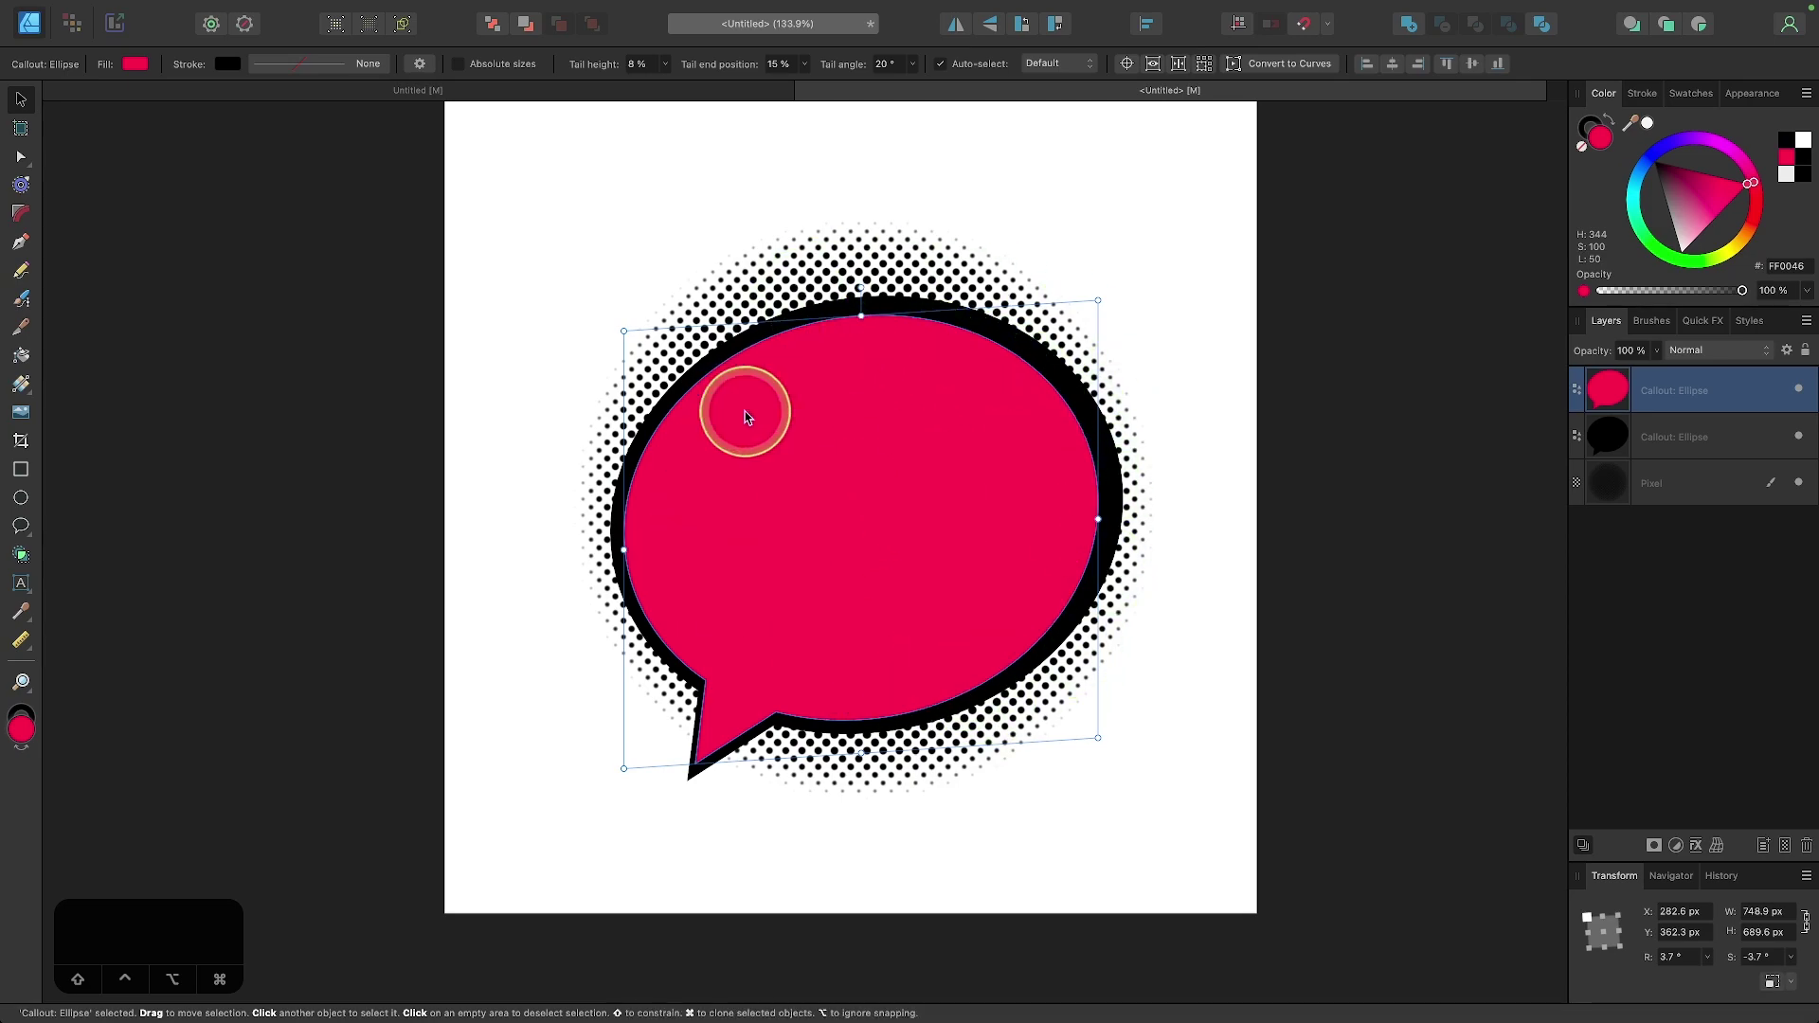
pyautogui.click(928, 494)
pyautogui.click(1181, 317)
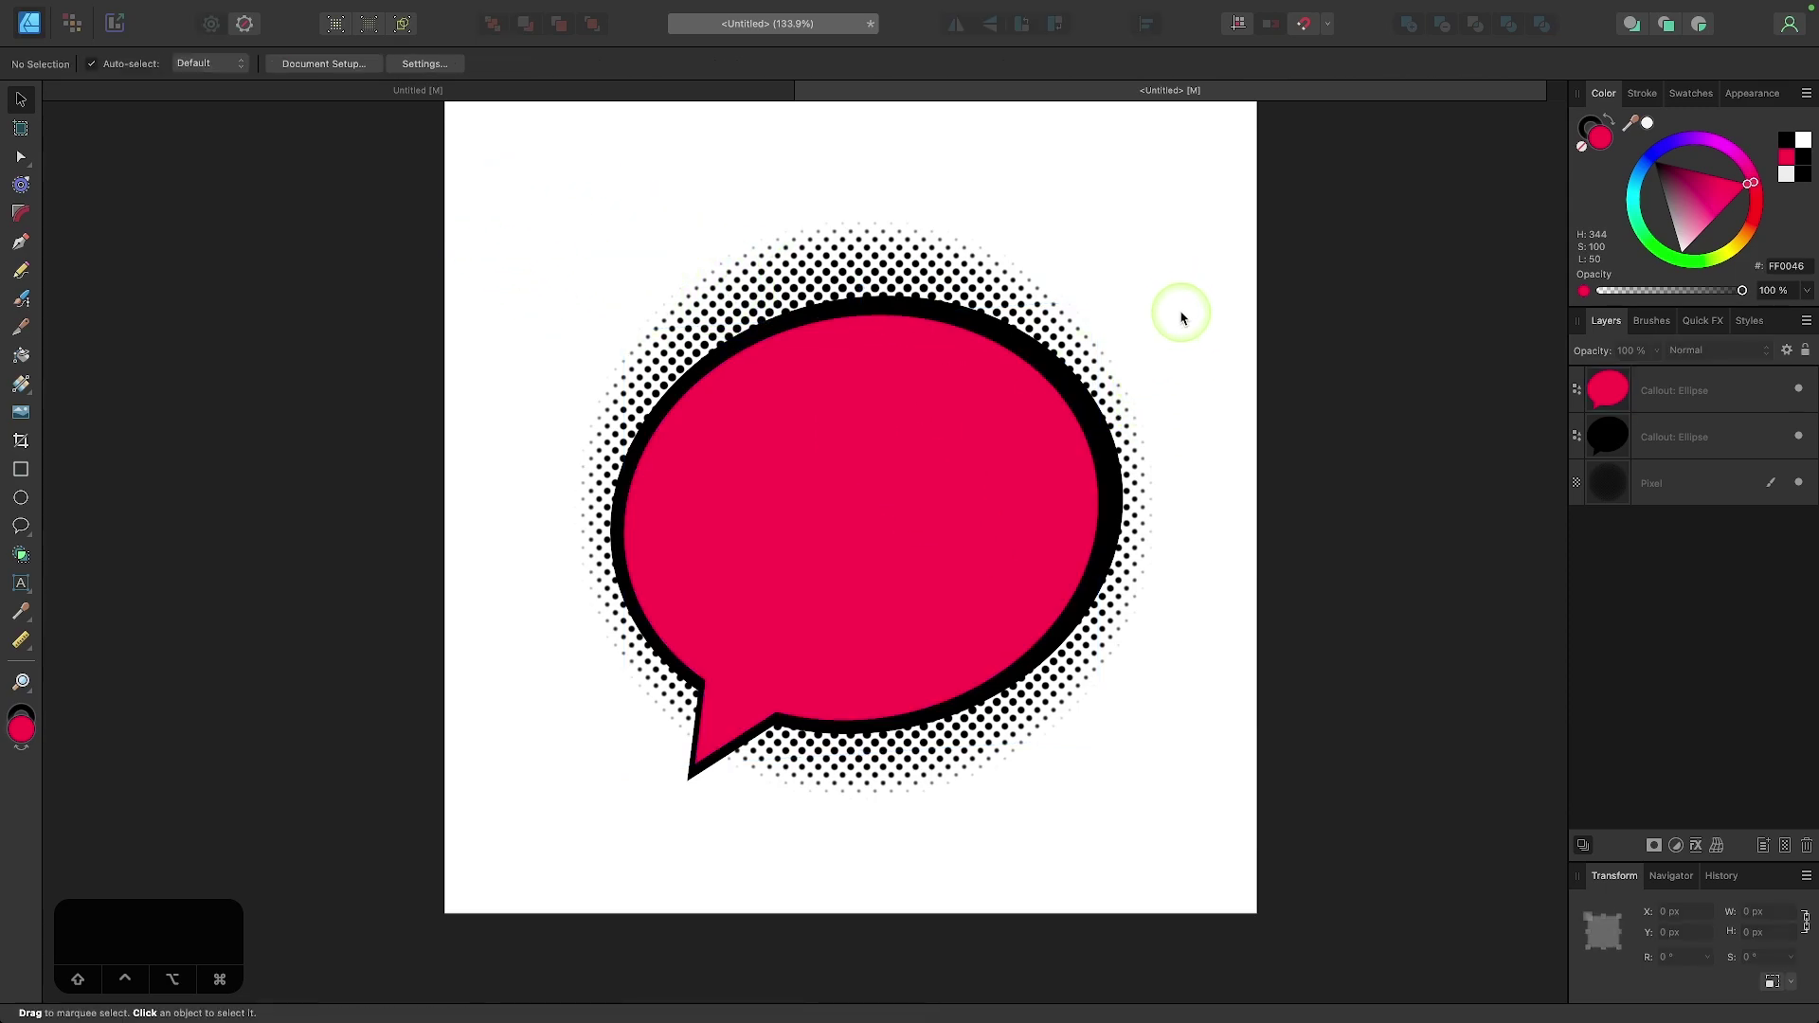
pyautogui.click(479, 90)
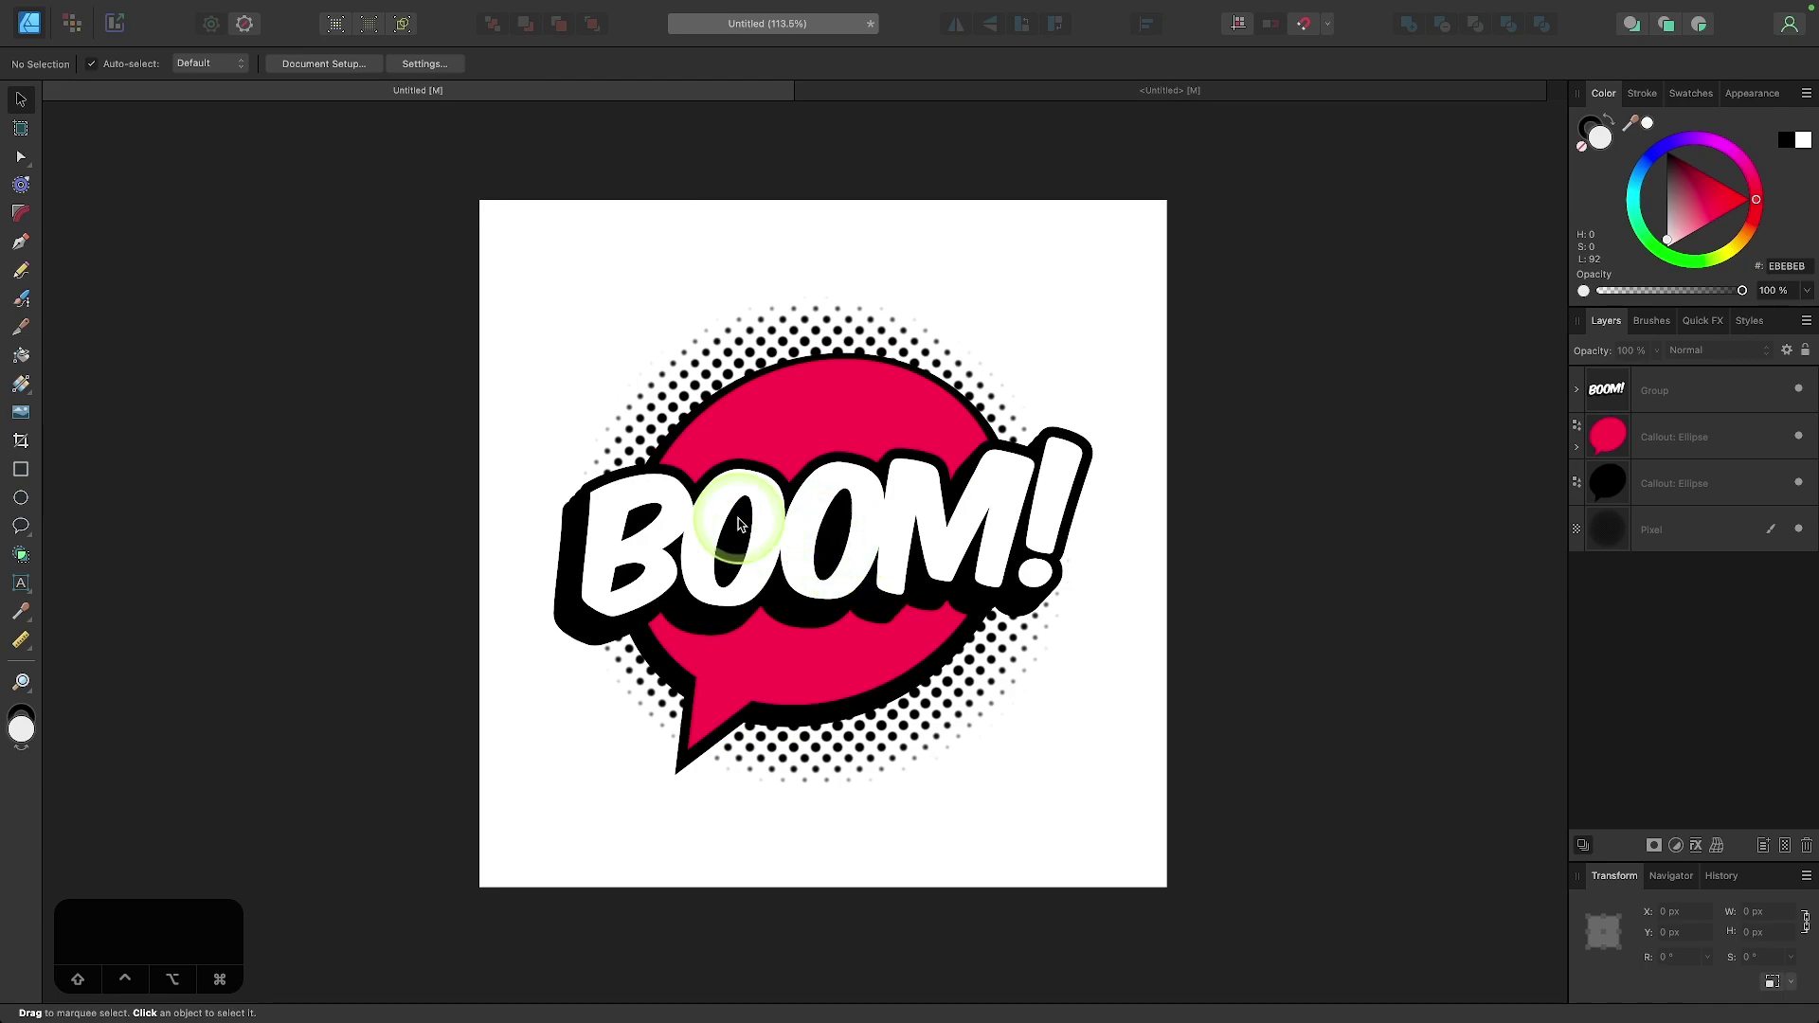
pyautogui.click(1201, 90)
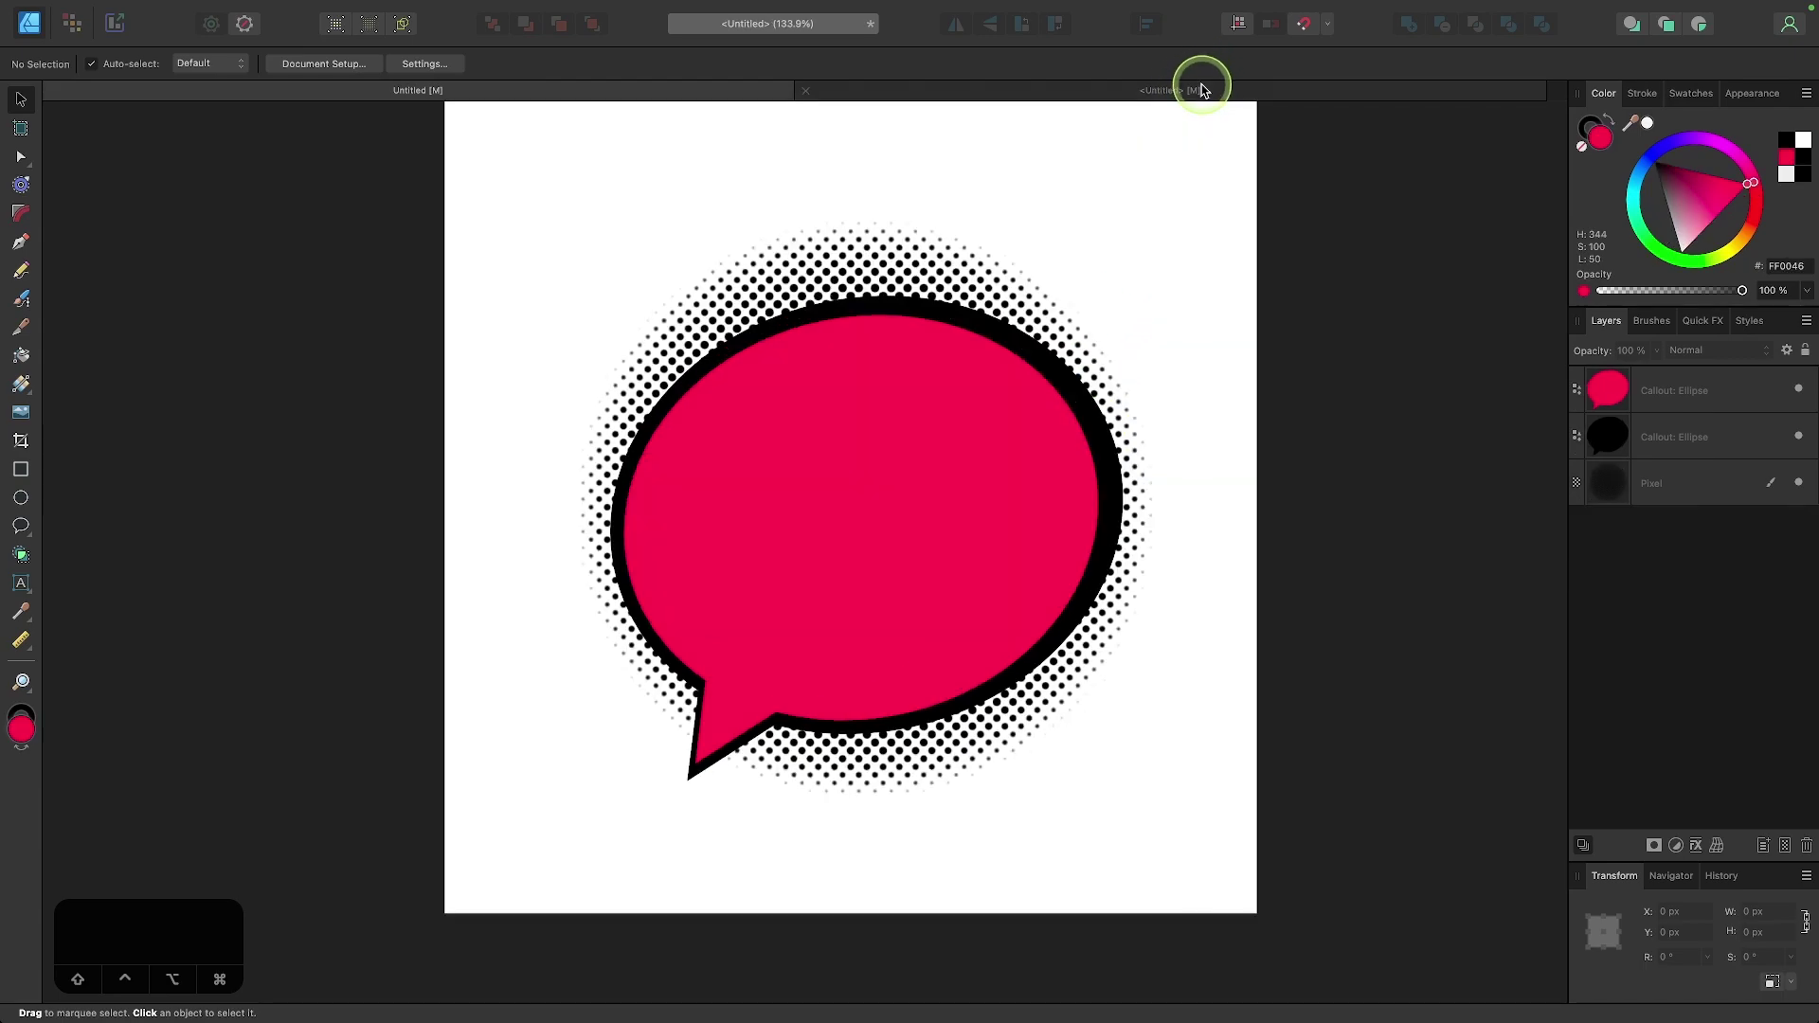
pyautogui.scroll(2, 1031, 378)
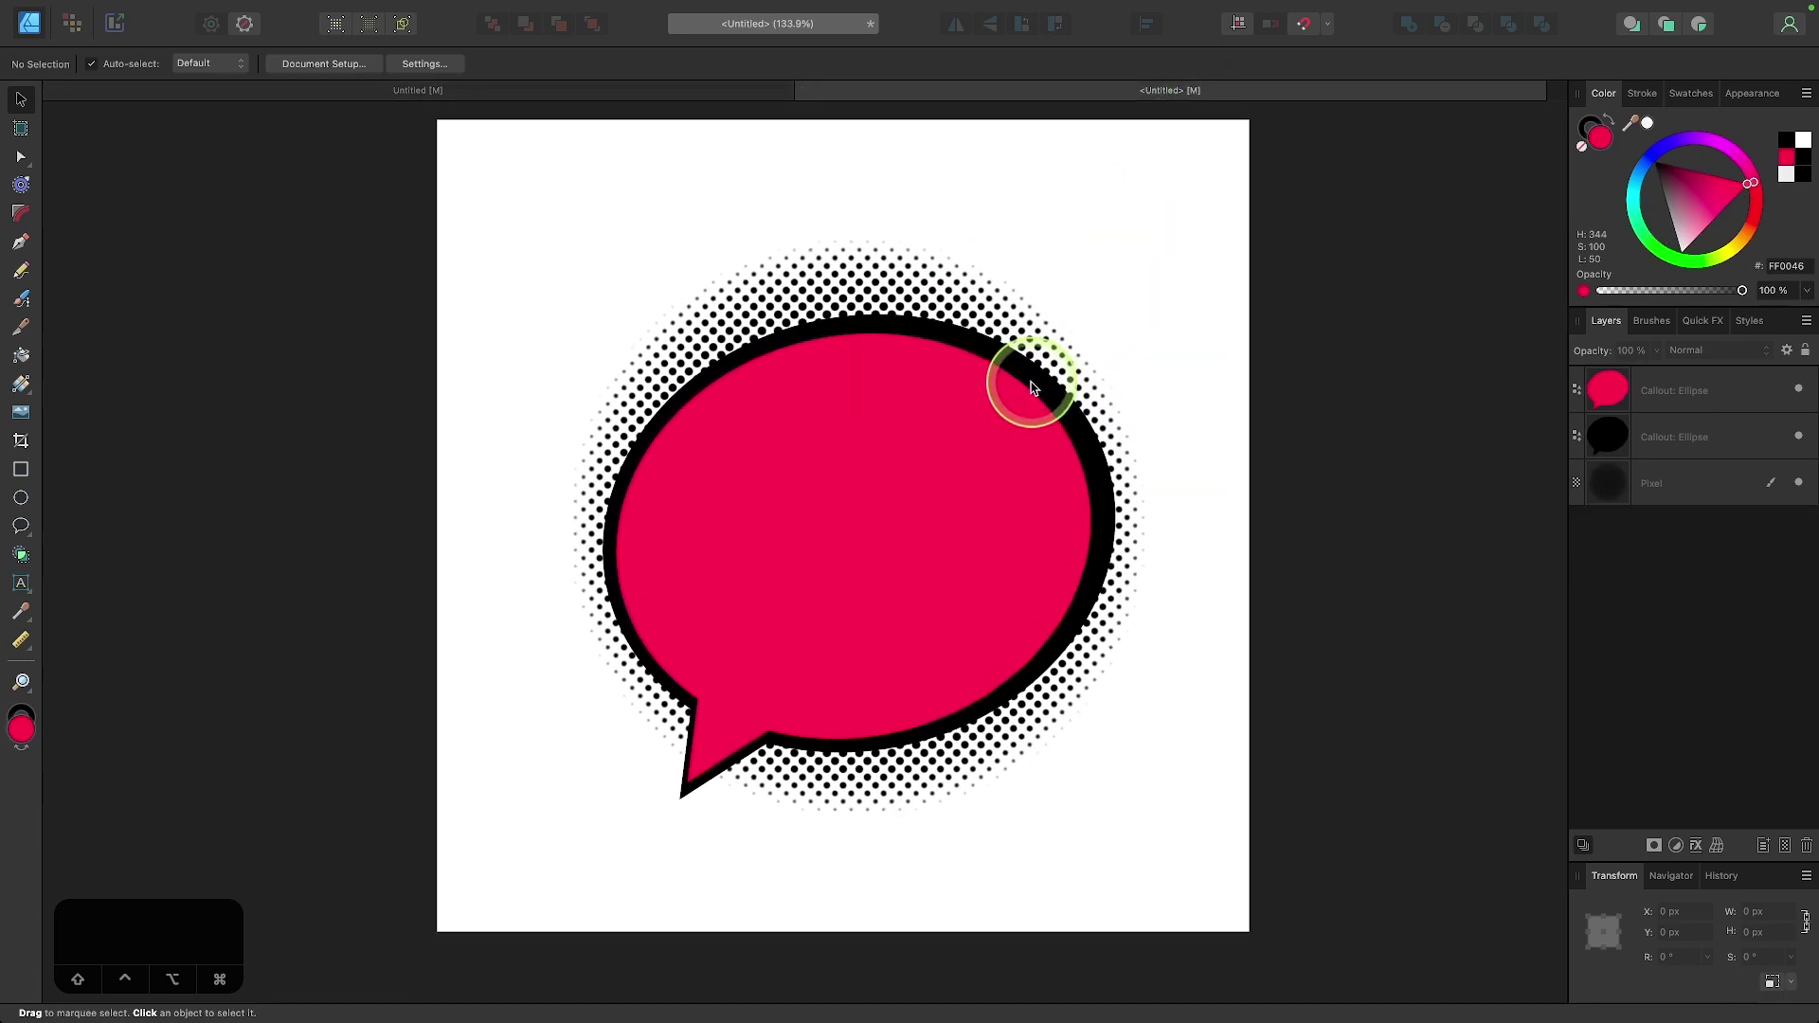
# Step: Create artistic text above the bubble reading BOOM!
pyautogui.click(21, 594)
pyautogui.scroll(3, 753, 357)
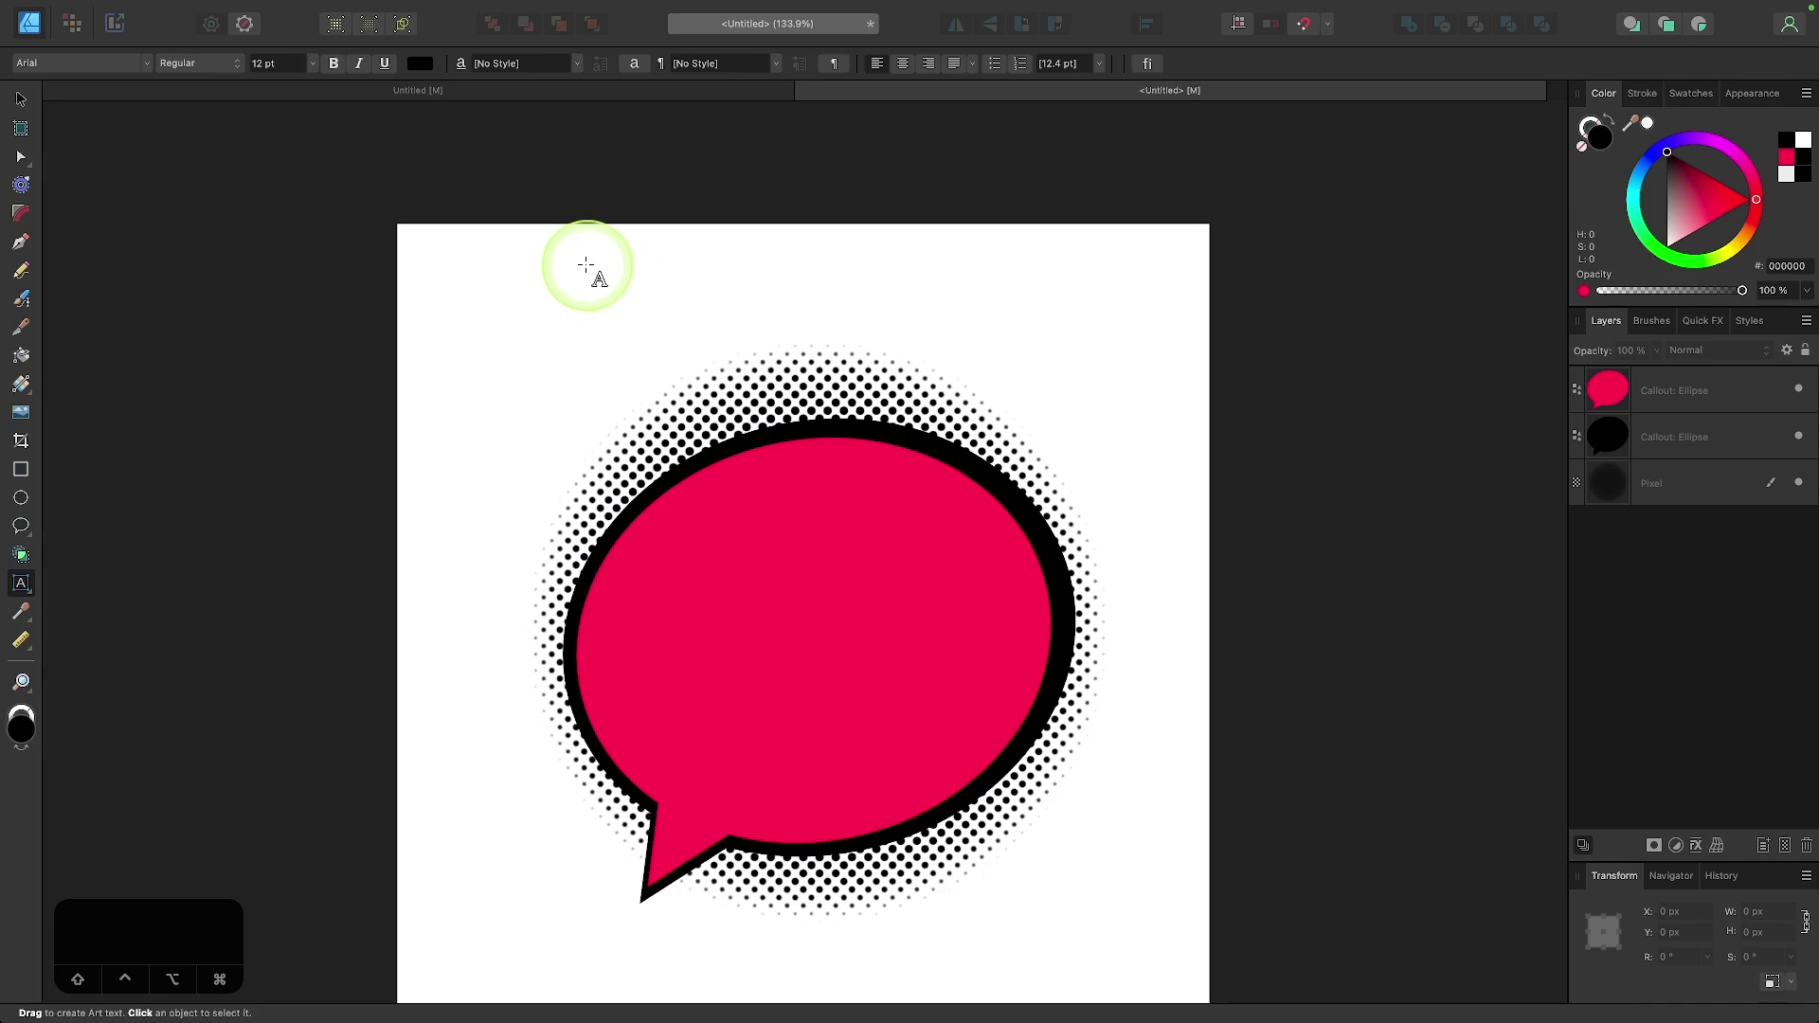
pyautogui.scroll(3, 587, 264)
pyautogui.moveTo(408, 263); pyautogui.dragTo(514, 359)
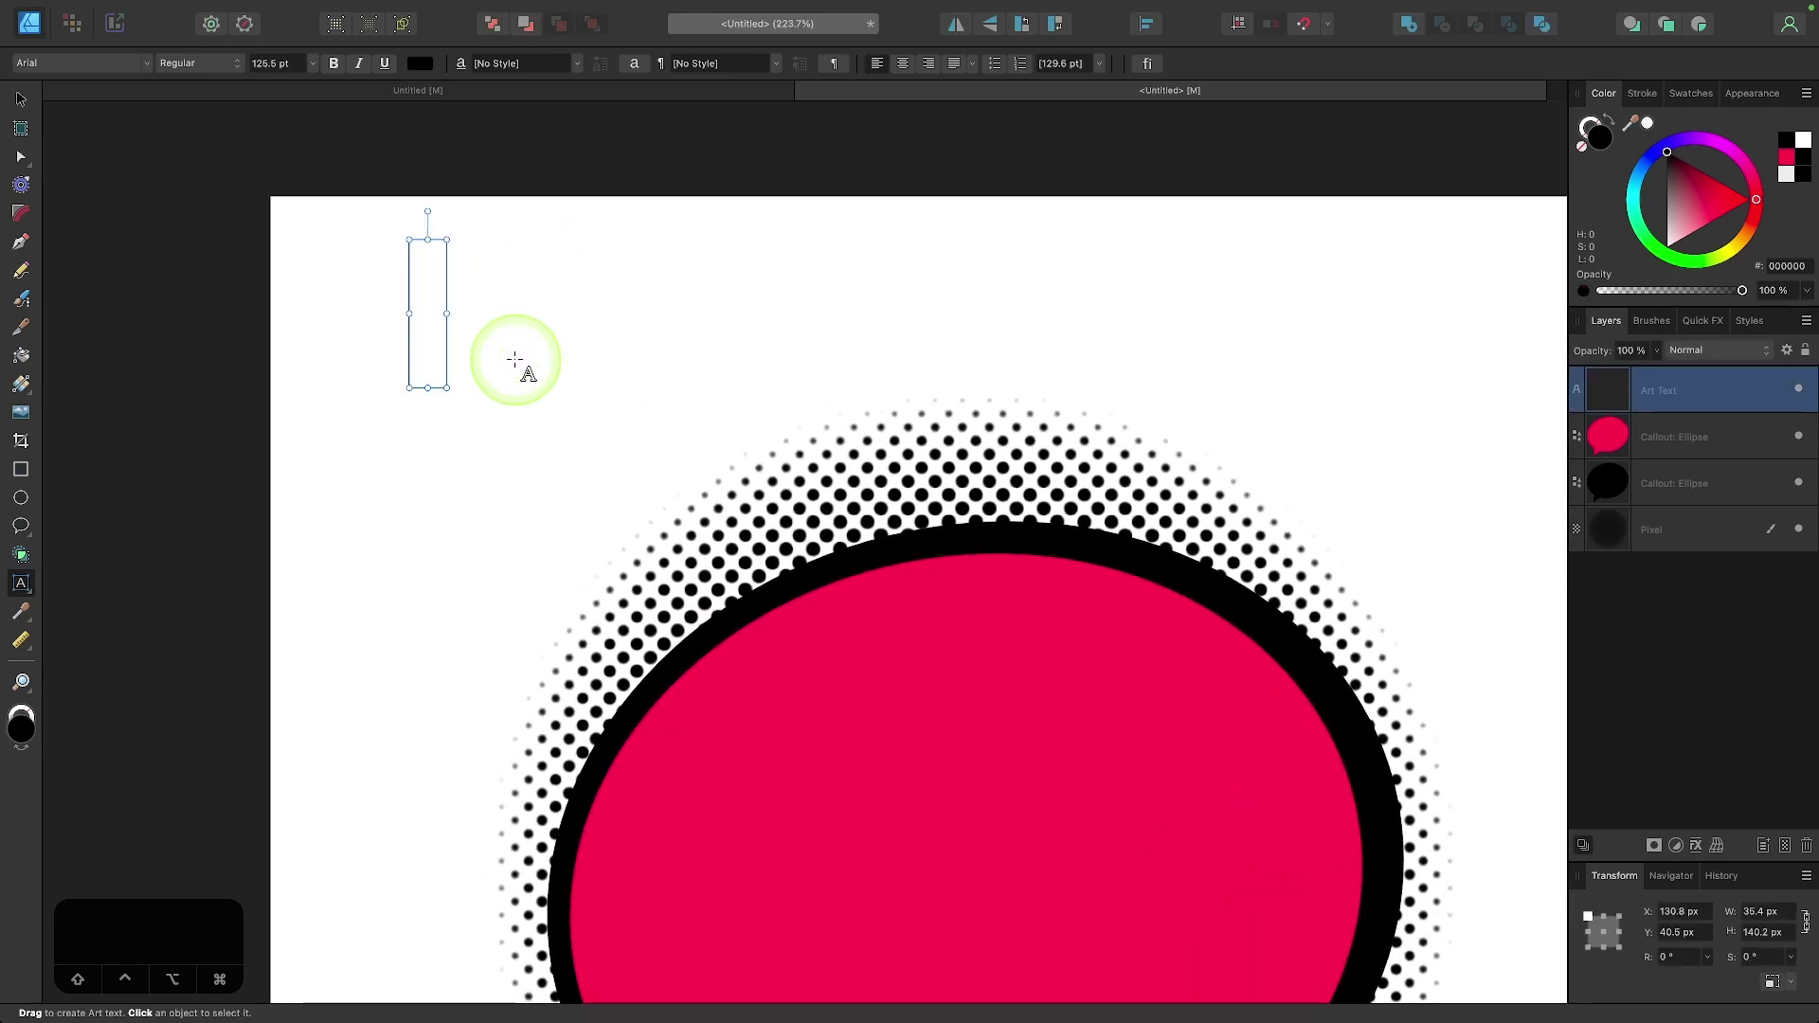
pyautogui.write('BOOM!')
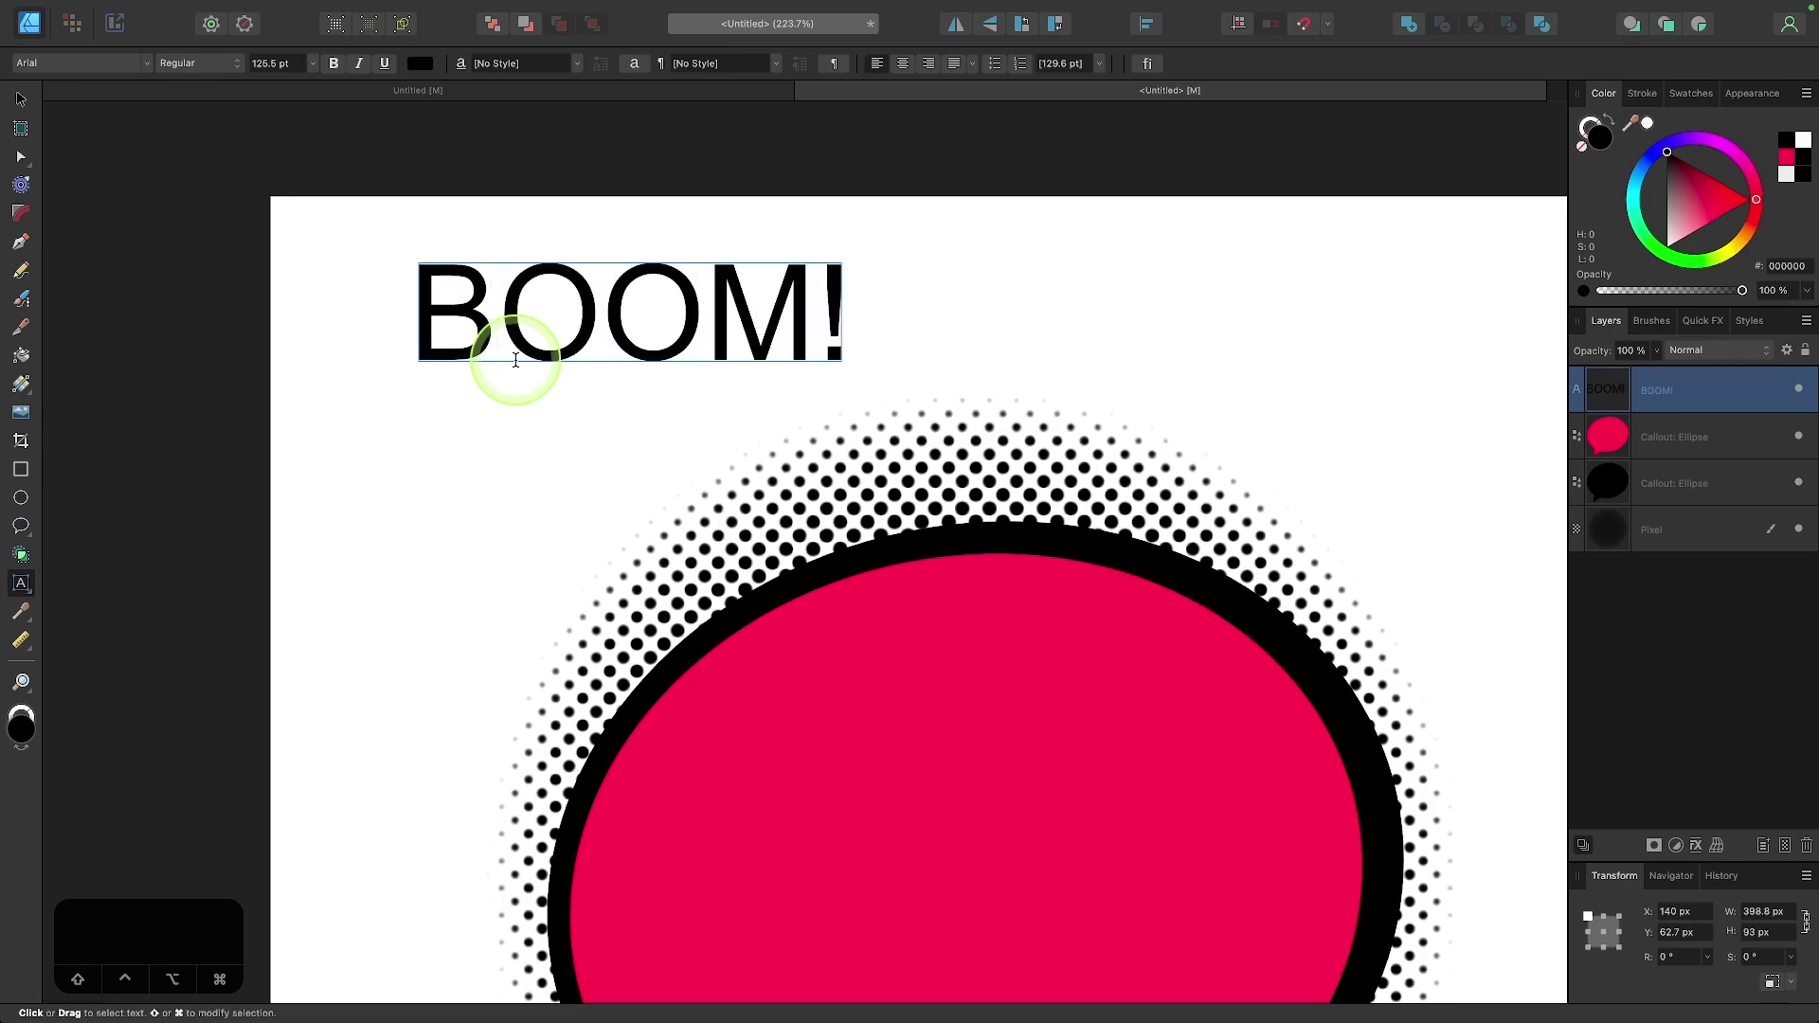
# Step: Set the BOOM! text in the Komika Axis font and select the text object
pyautogui.hscroll(3, 515, 360)
pyautogui.scroll(1, 515, 360)
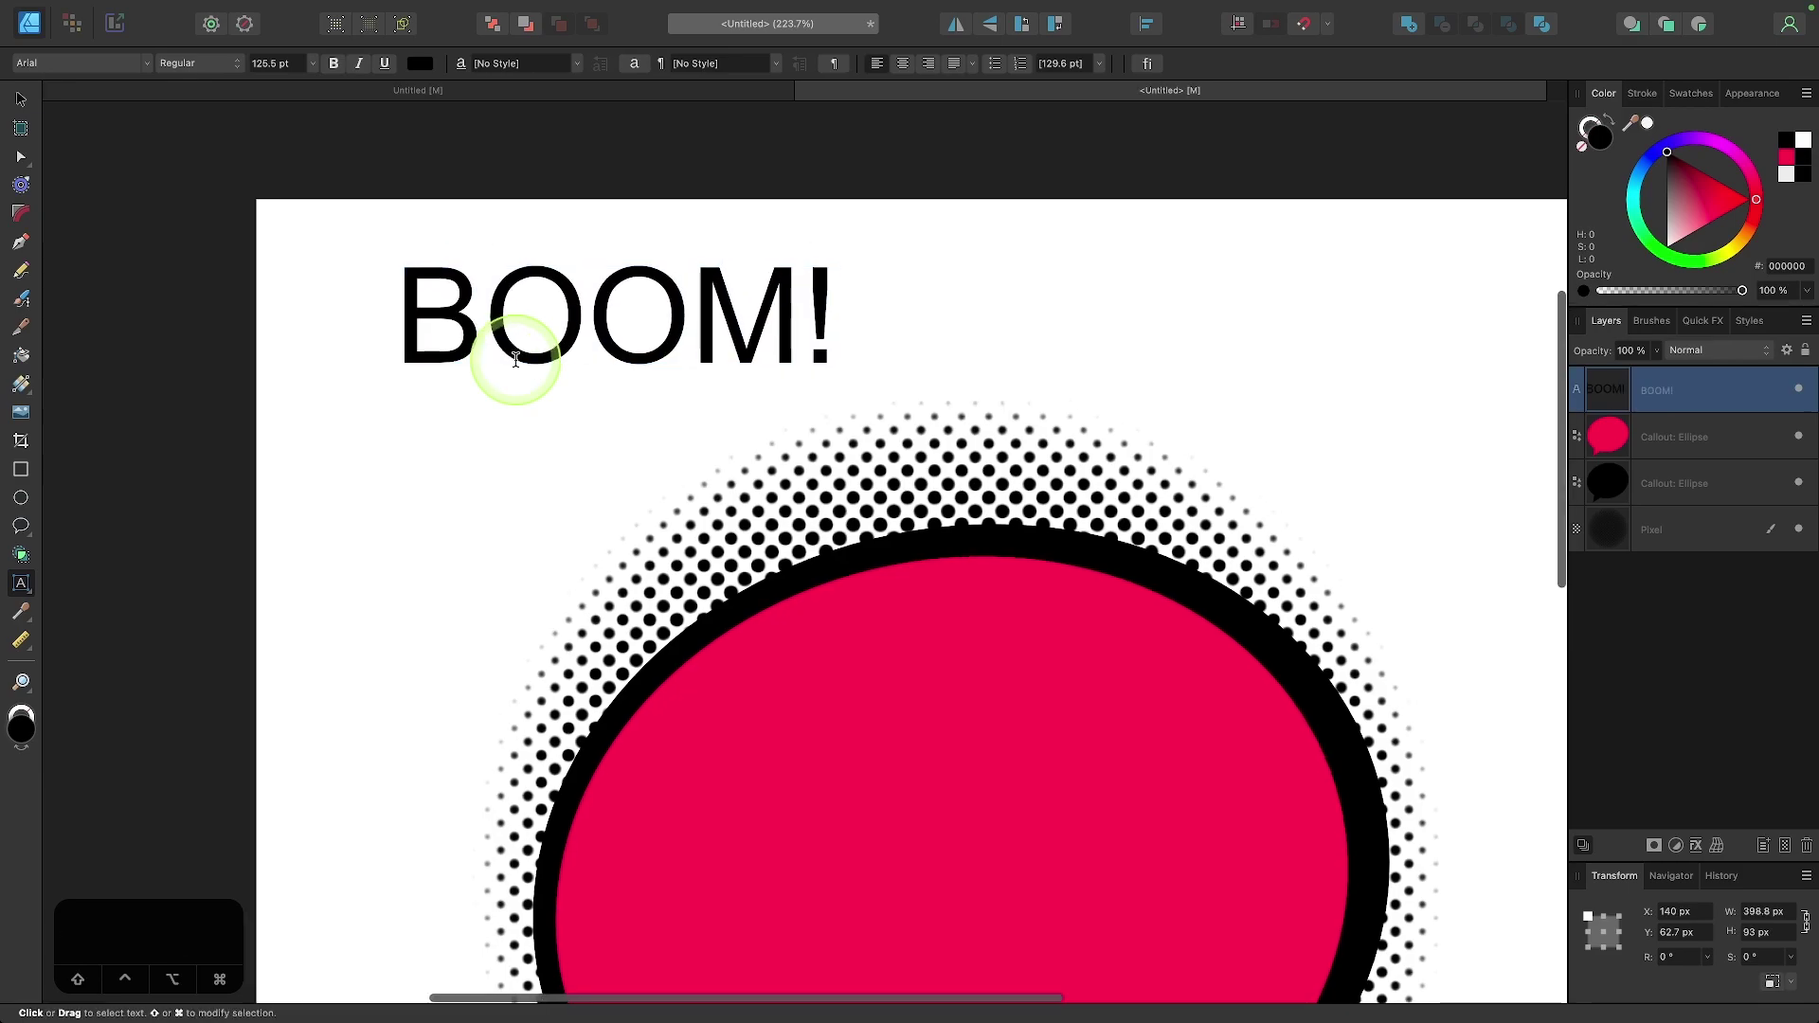
pyautogui.doubleClick(564, 348)
pyautogui.tripleClick(565, 349)
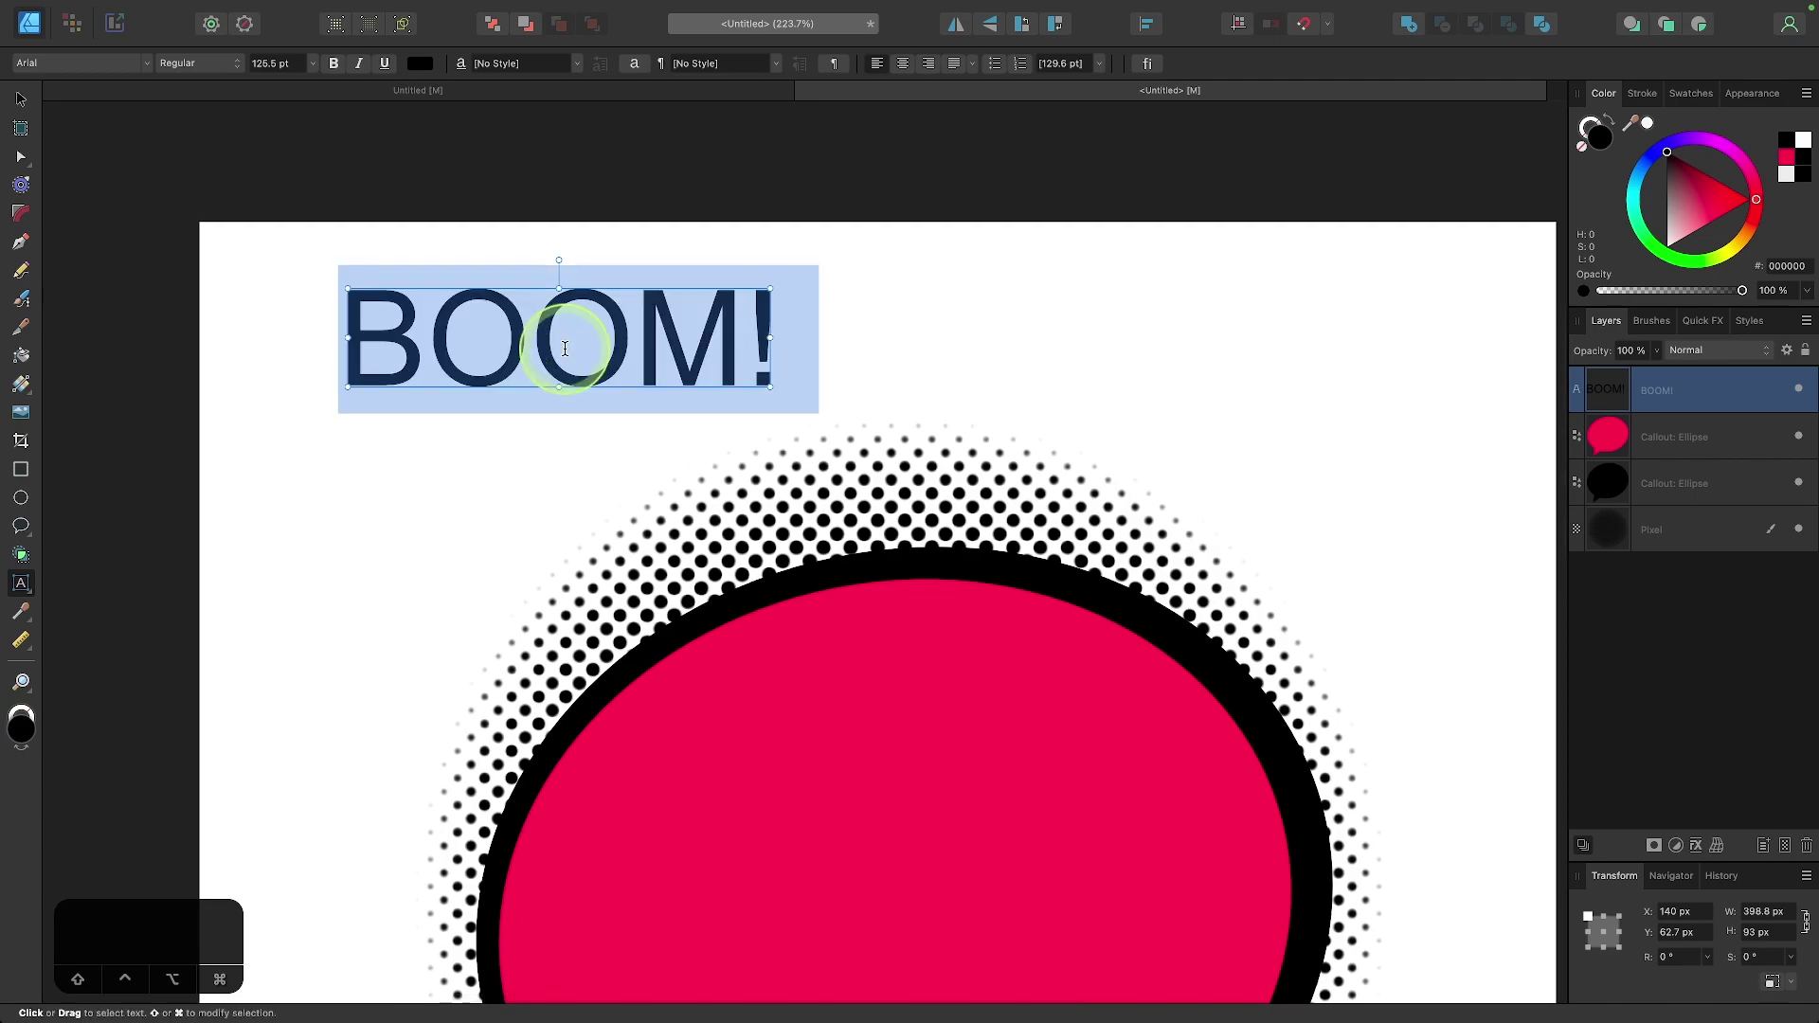
pyautogui.click(112, 75)
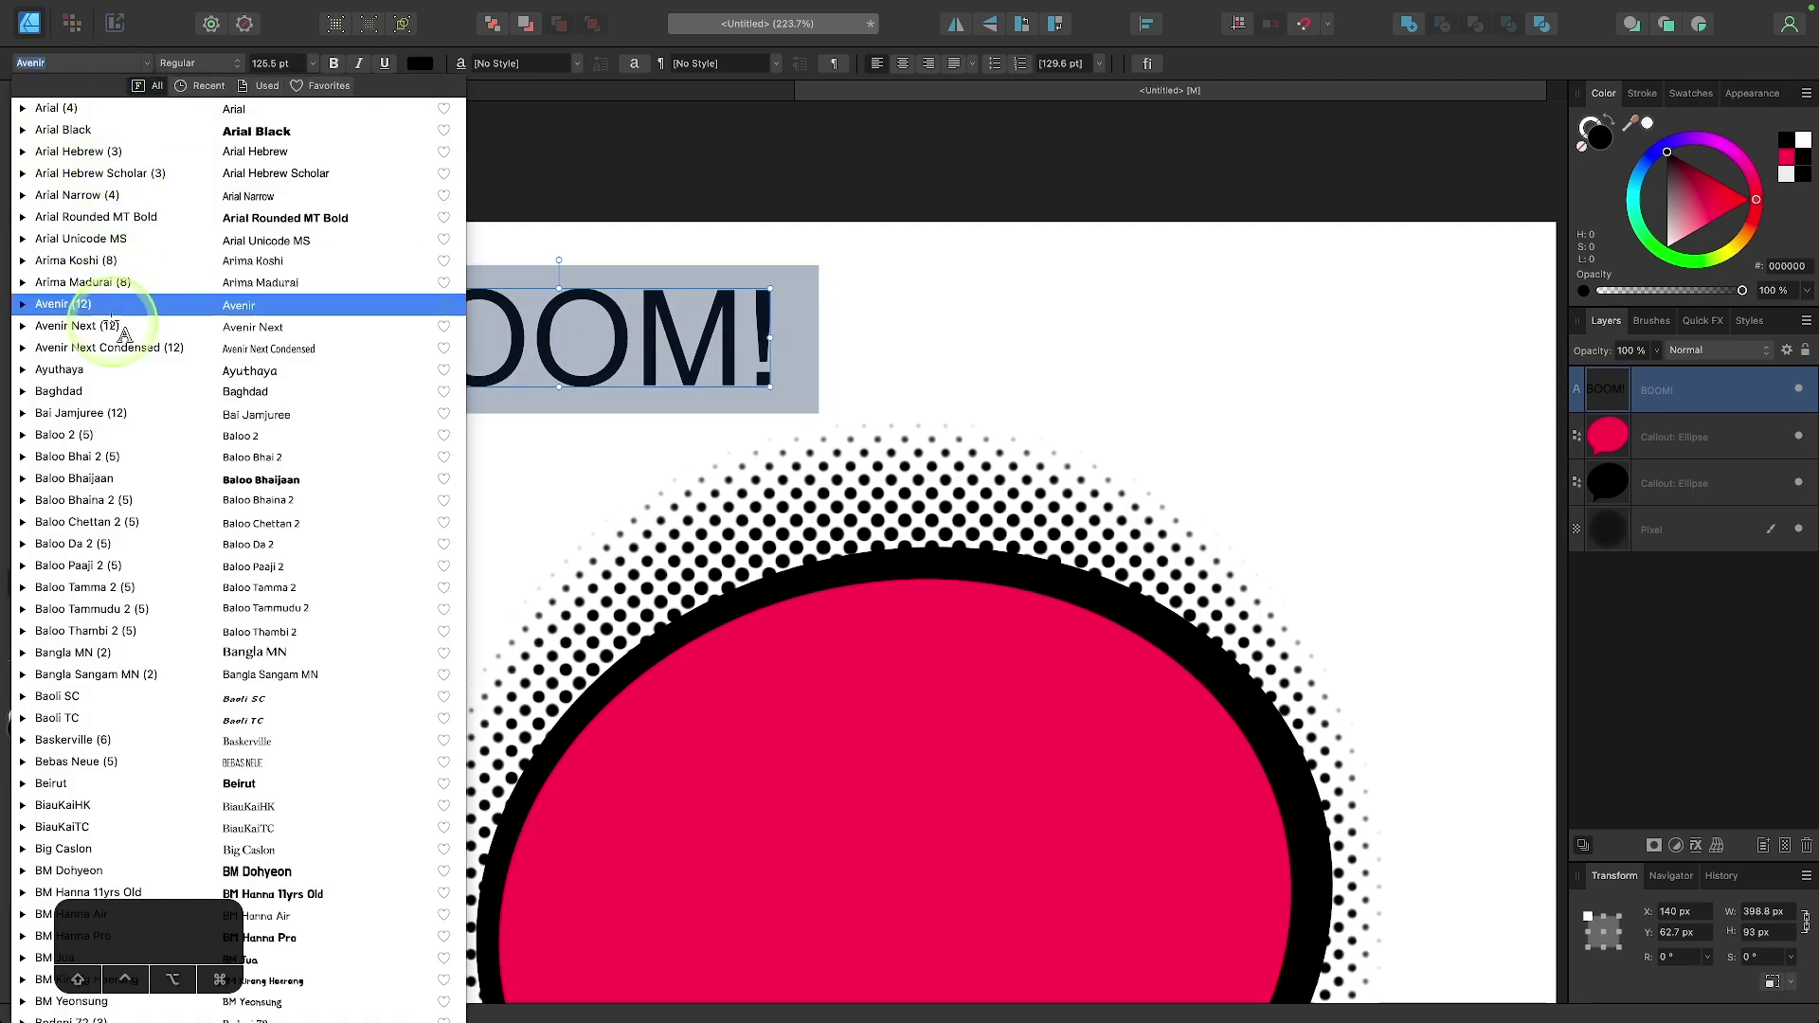
pyautogui.scroll(-10, 119, 359)
pyautogui.scroll(3, 106, 360)
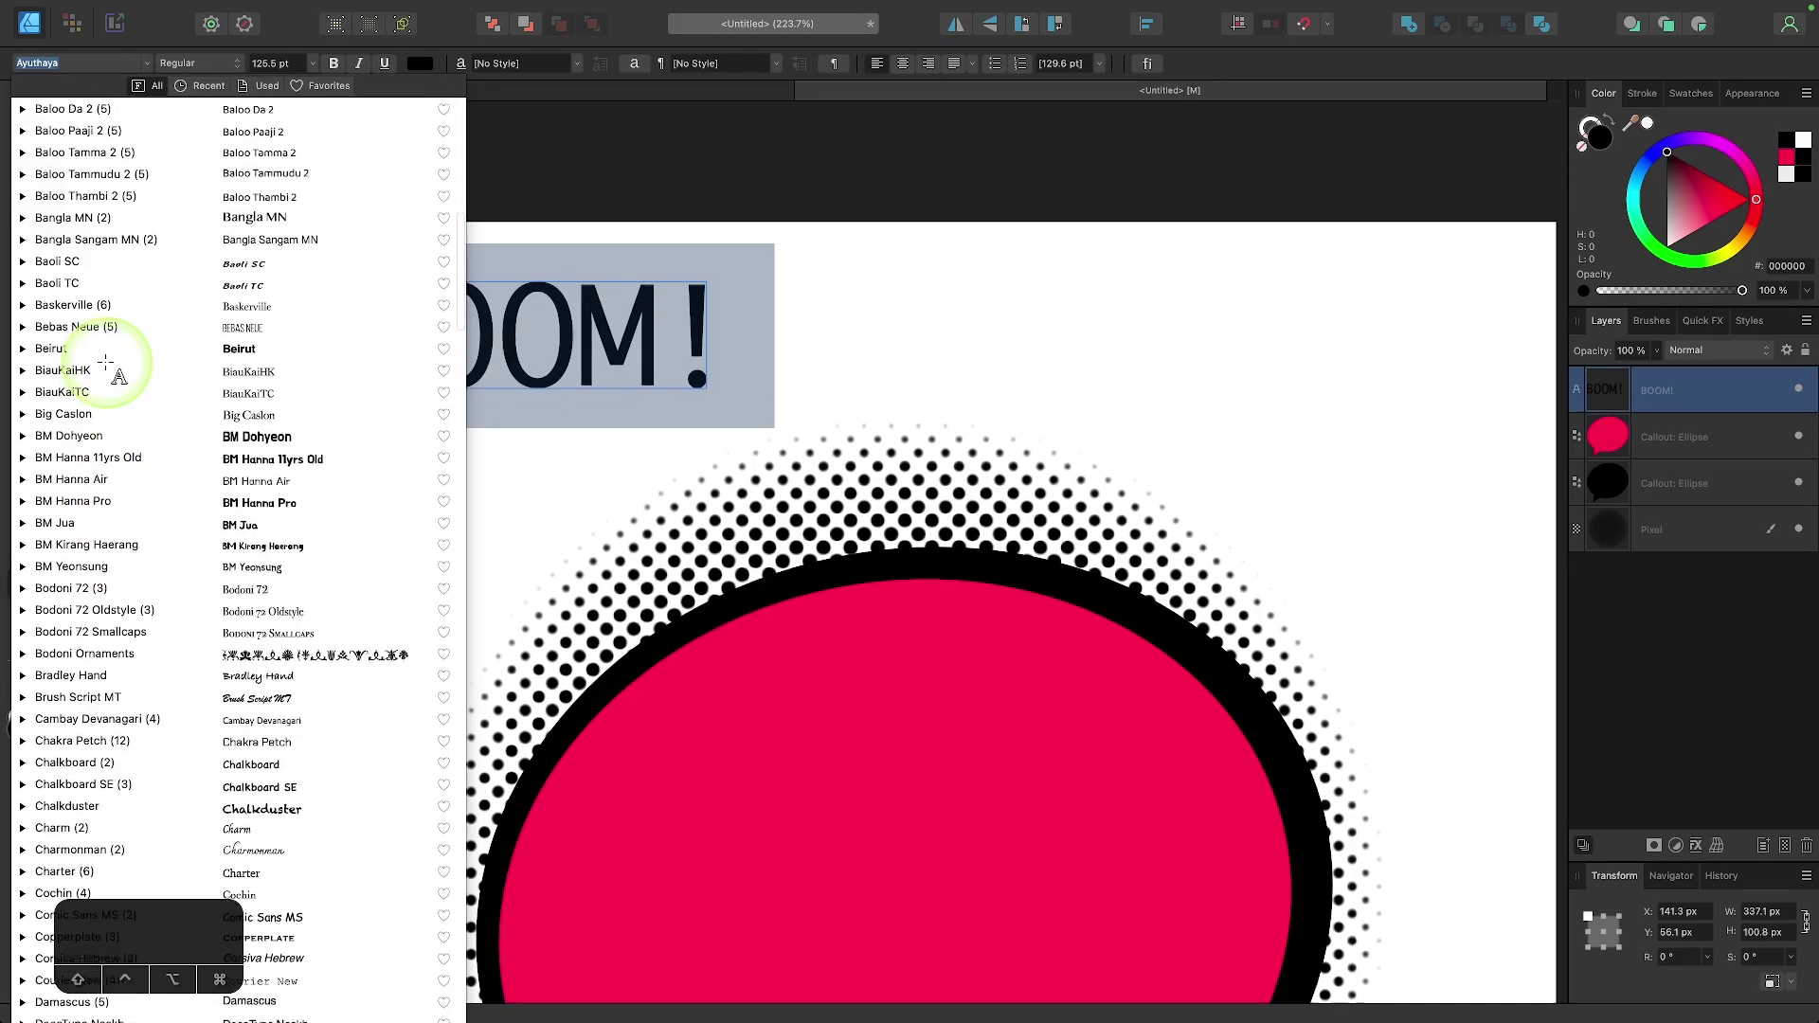
pyautogui.write('ko')
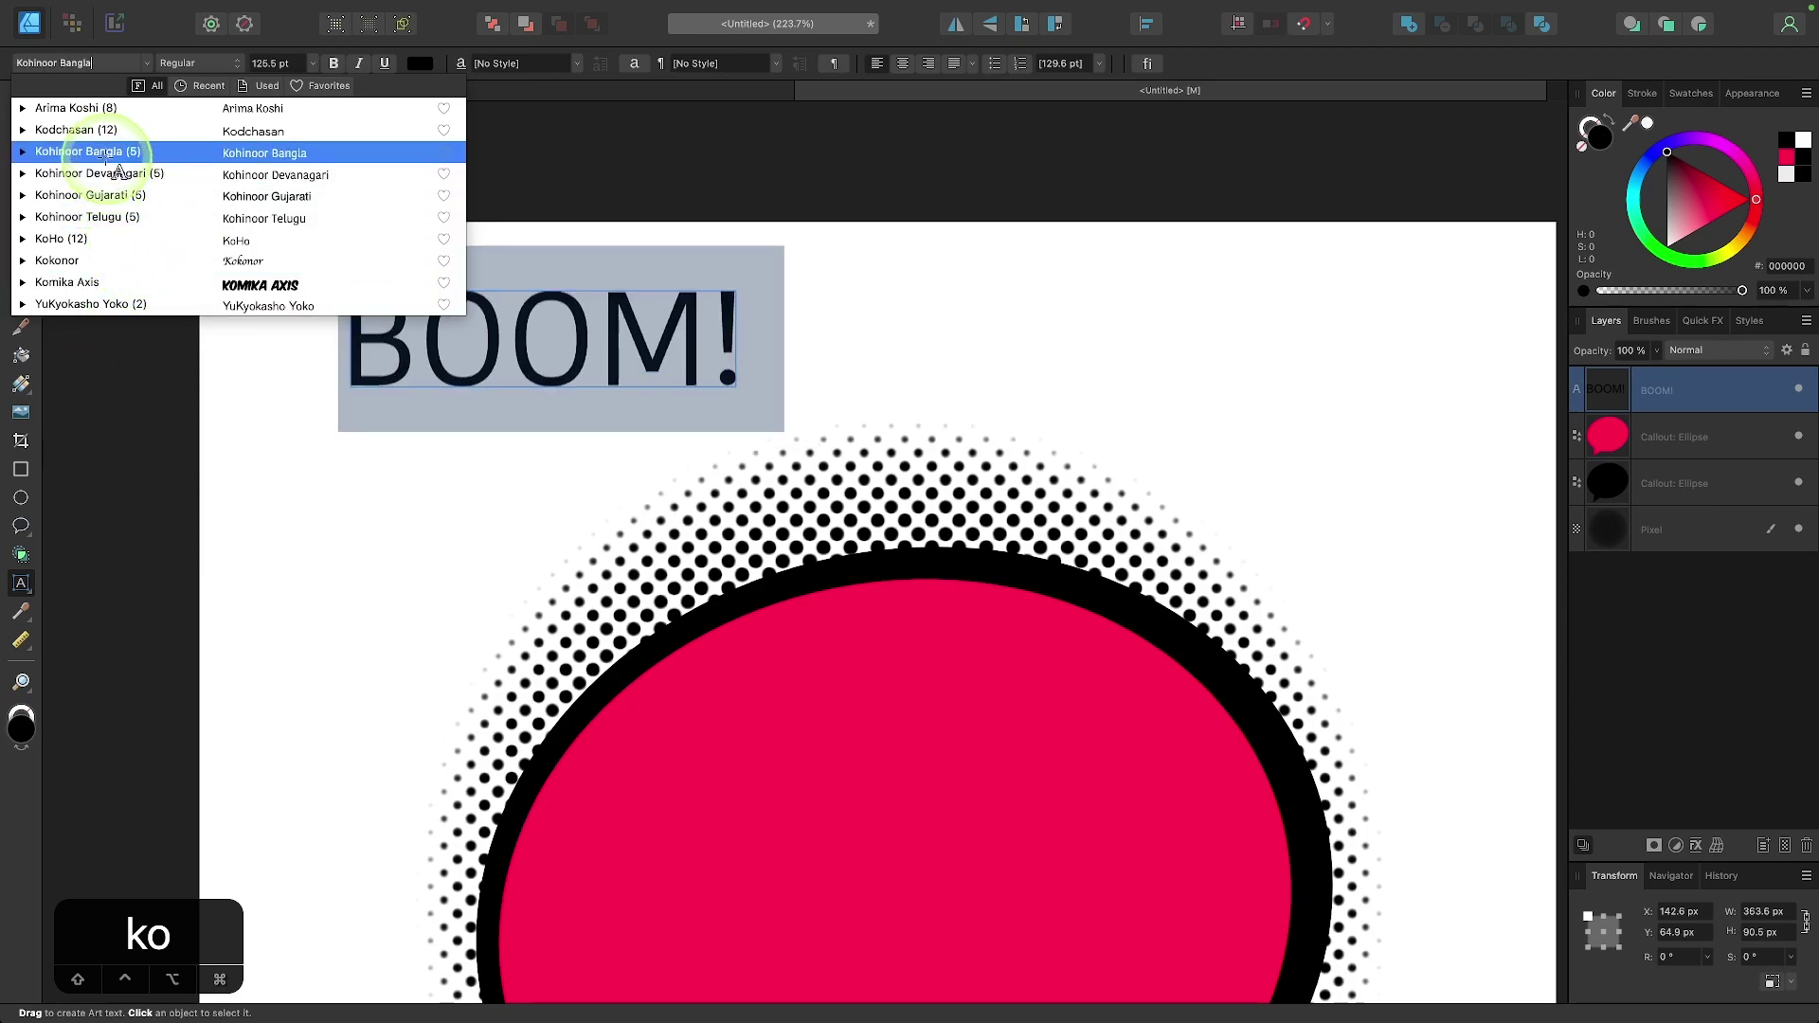
pyautogui.click(90, 282)
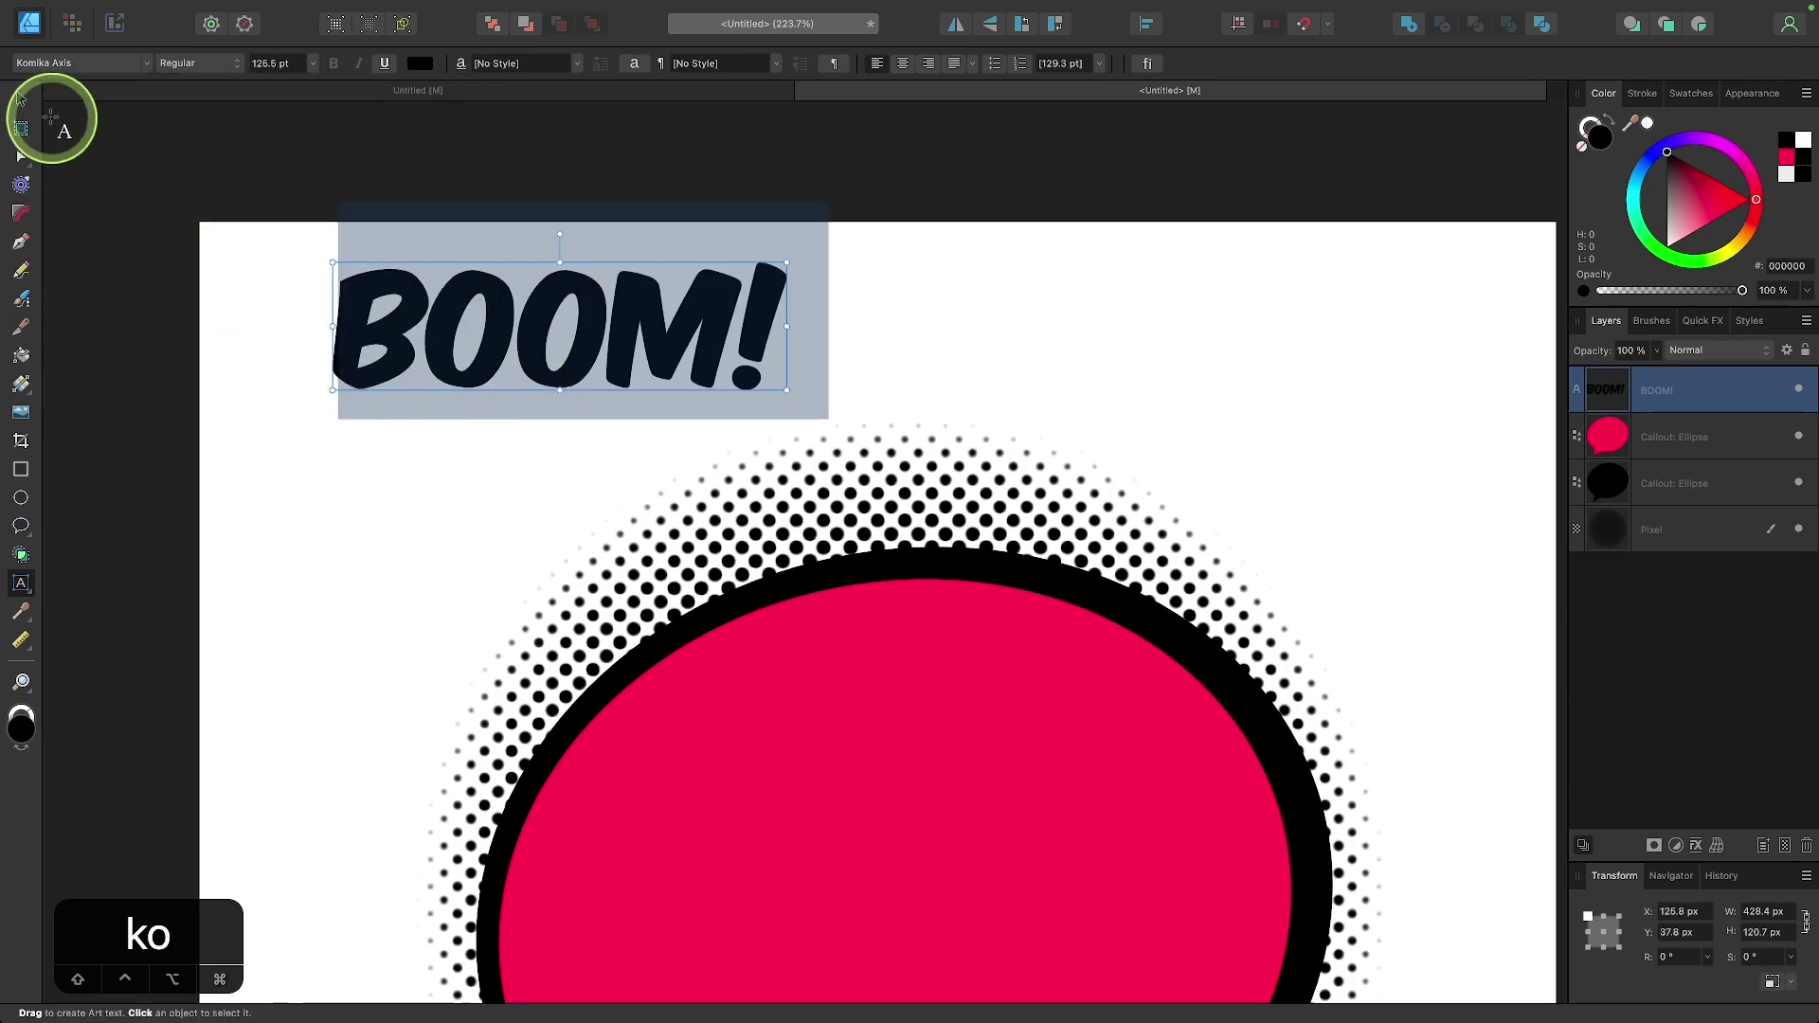
pyautogui.click(21, 99)
pyautogui.click(502, 324)
# Step: Make BOOM! white with a 14.1 px black Quick FX outline
pyautogui.moveTo(524, 328); pyautogui.dragTo(495, 378)
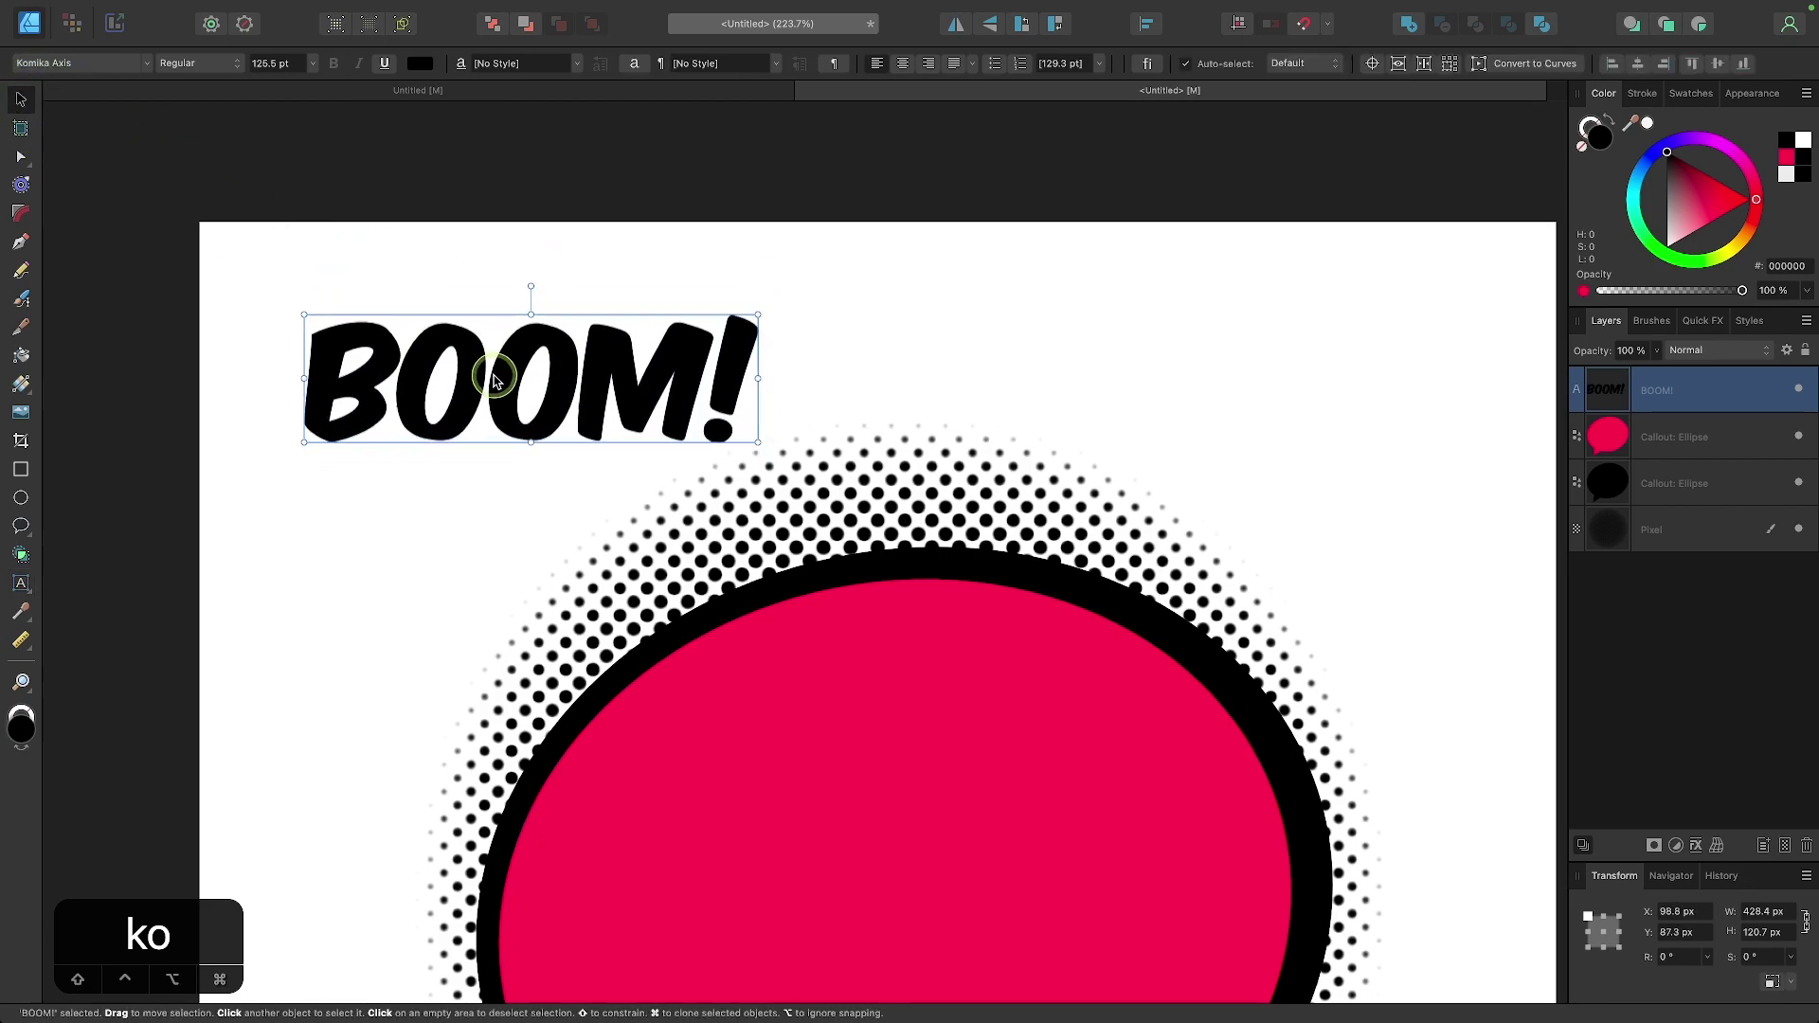
pyautogui.click(1694, 210)
pyautogui.moveTo(1694, 210); pyautogui.dragTo(1607, 317)
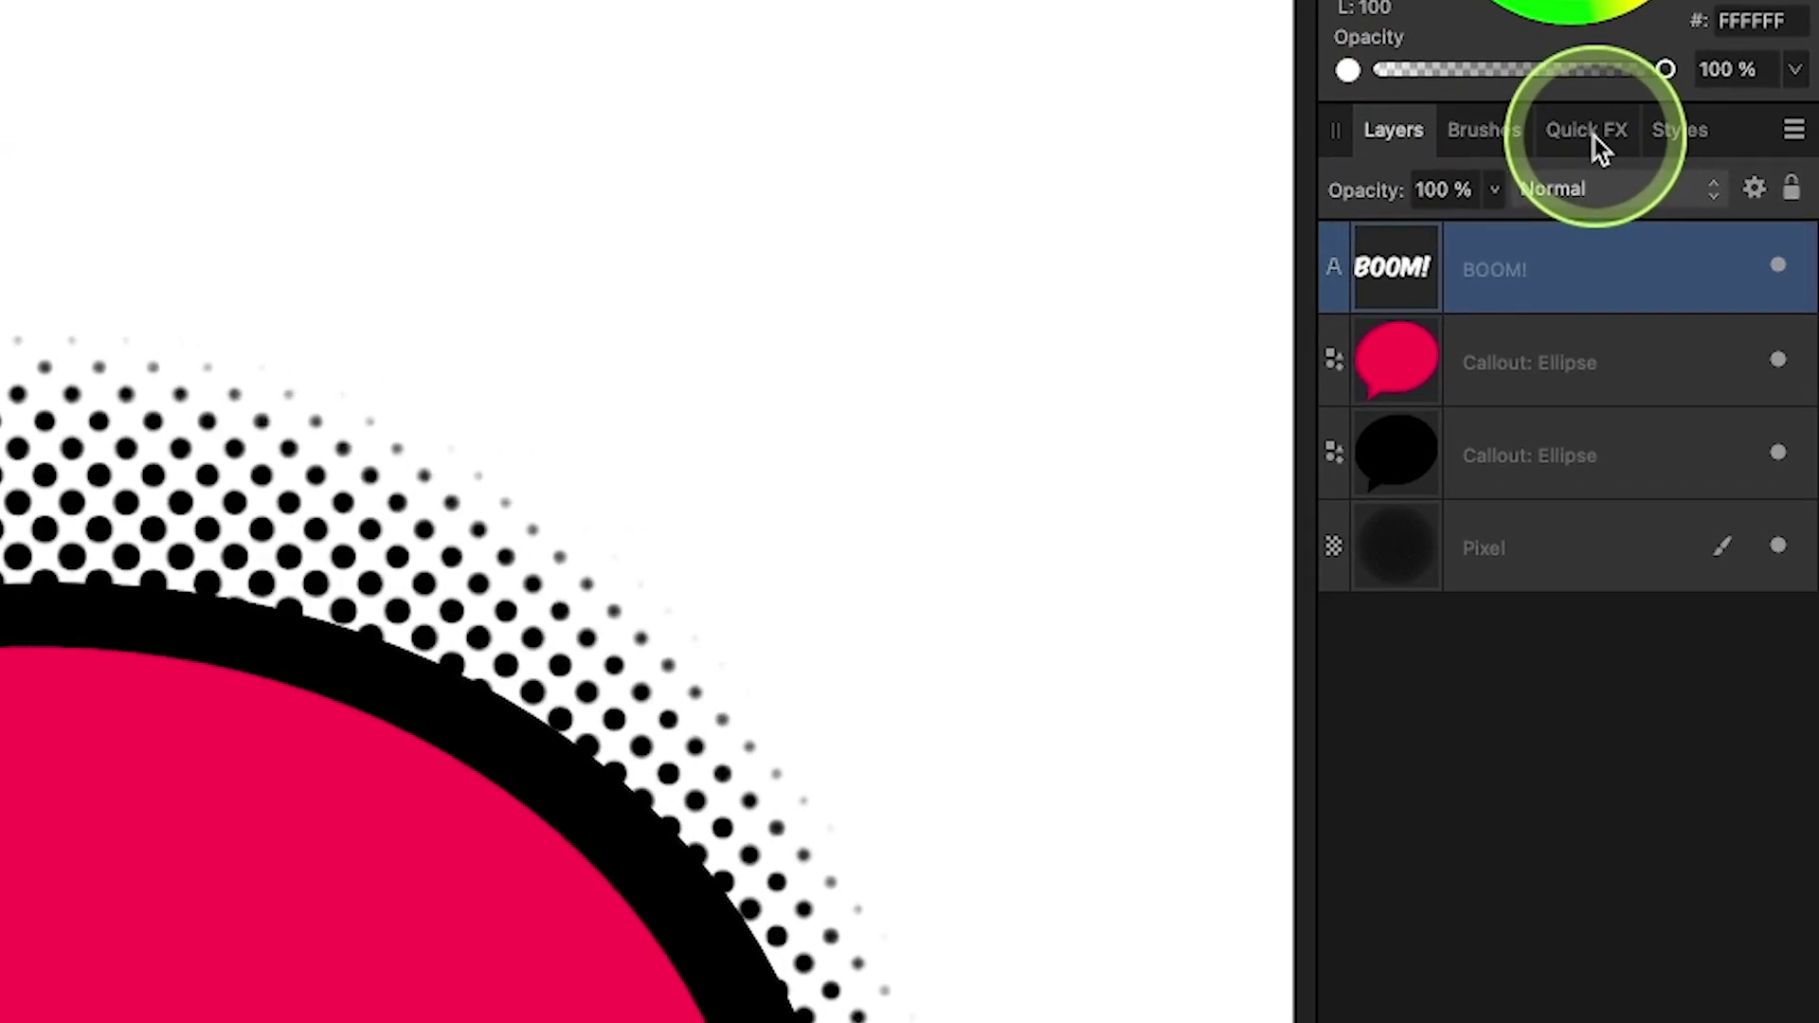
pyautogui.click(1601, 150)
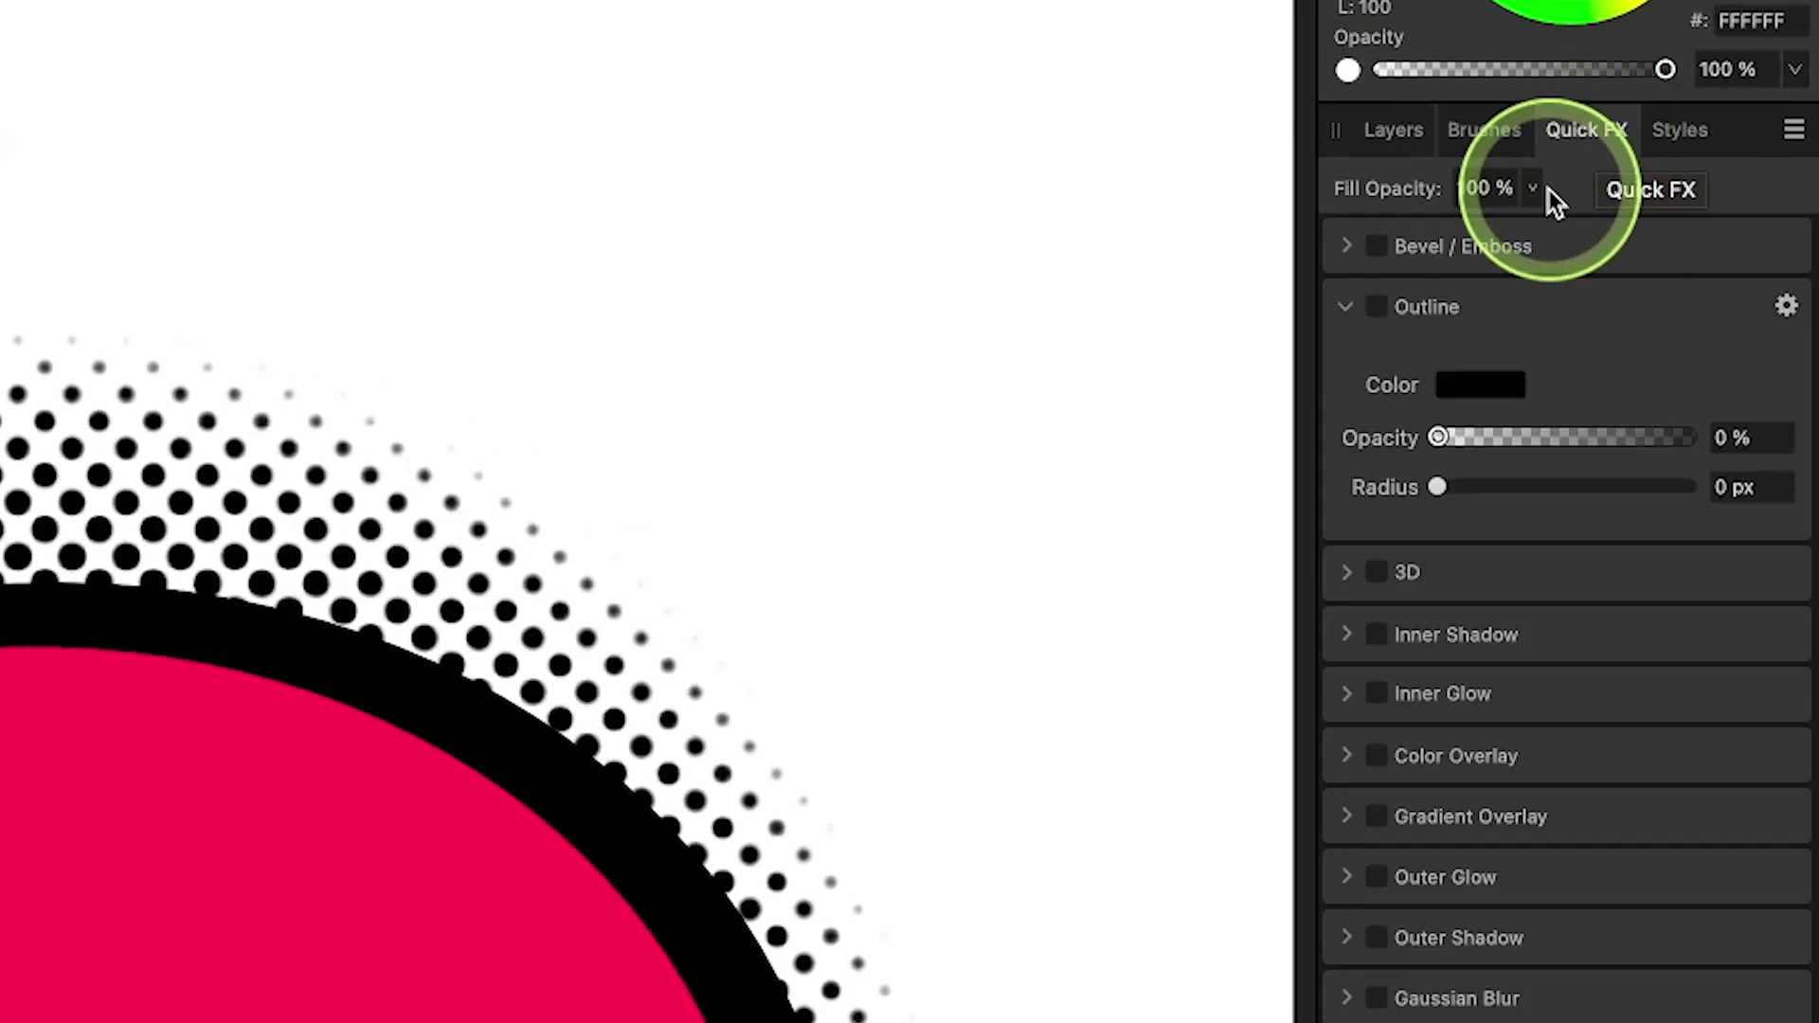
pyautogui.click(1385, 311)
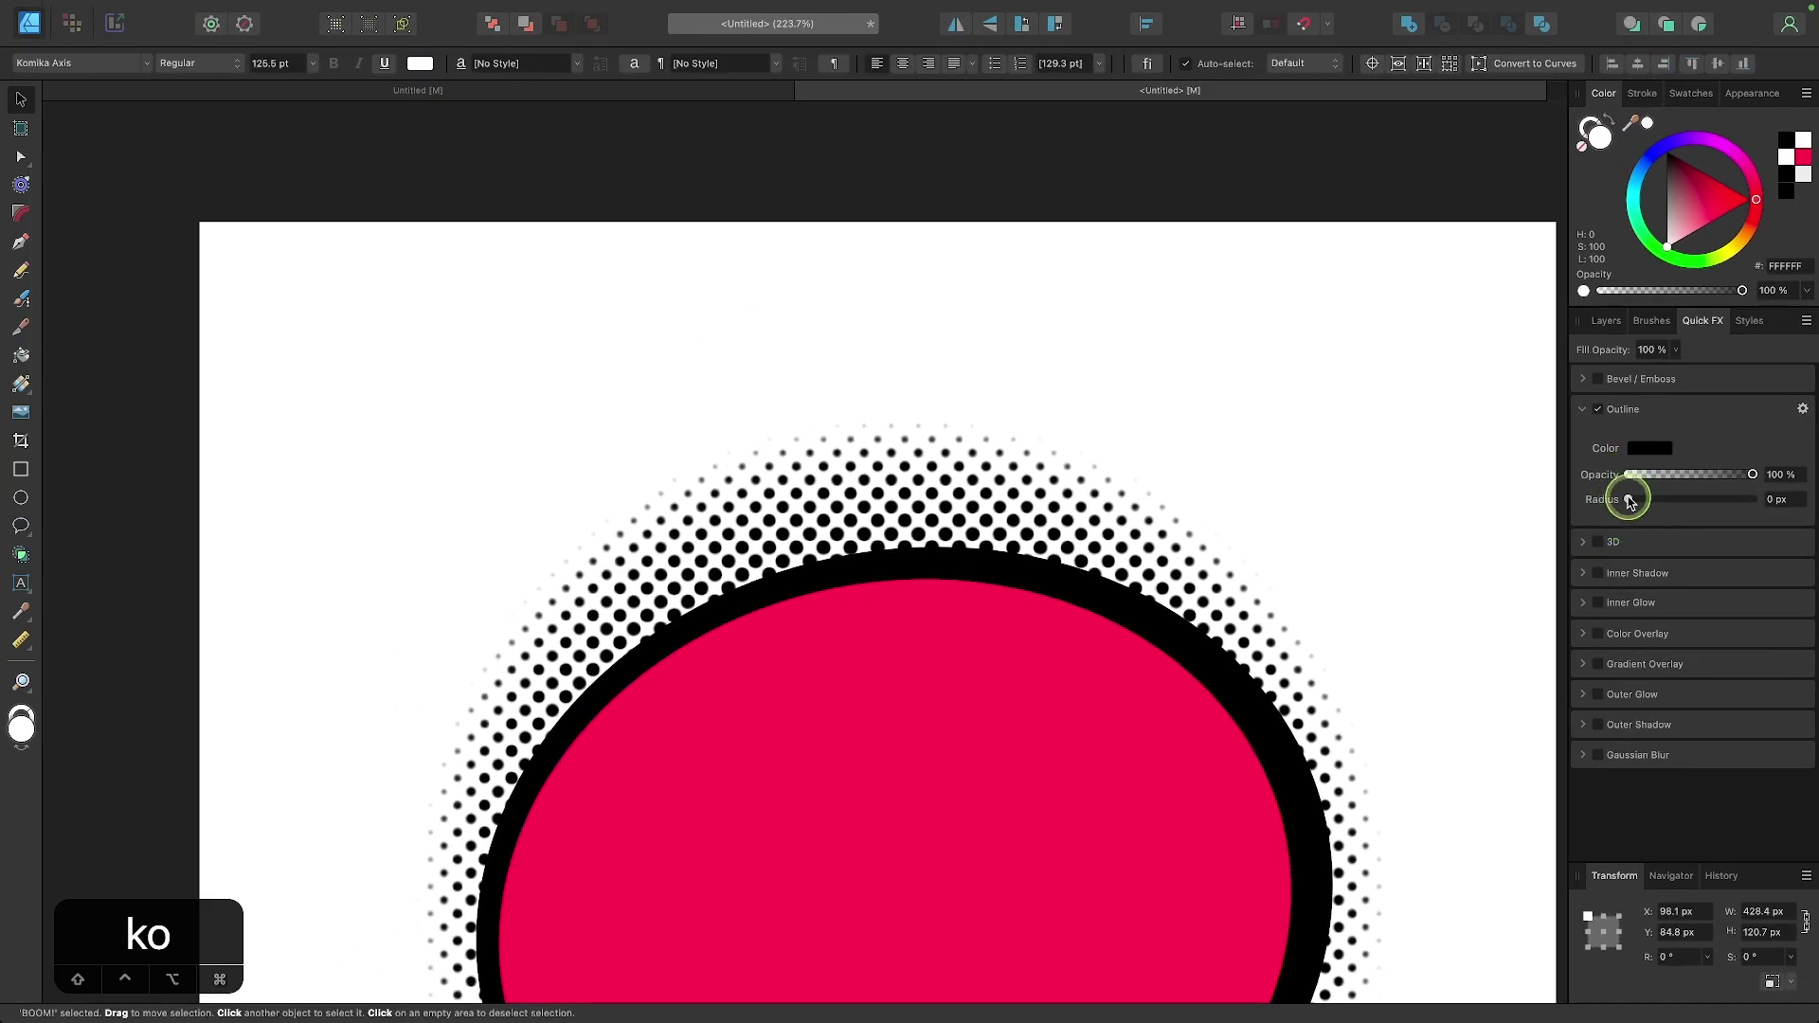
pyautogui.moveTo(1591, 501); pyautogui.dragTo(1687, 500)
pyautogui.click(402, 367)
# Step: Shear BOOM! upward to about −4.7° and view the finished example design
pyautogui.scroll(5, 403, 367)
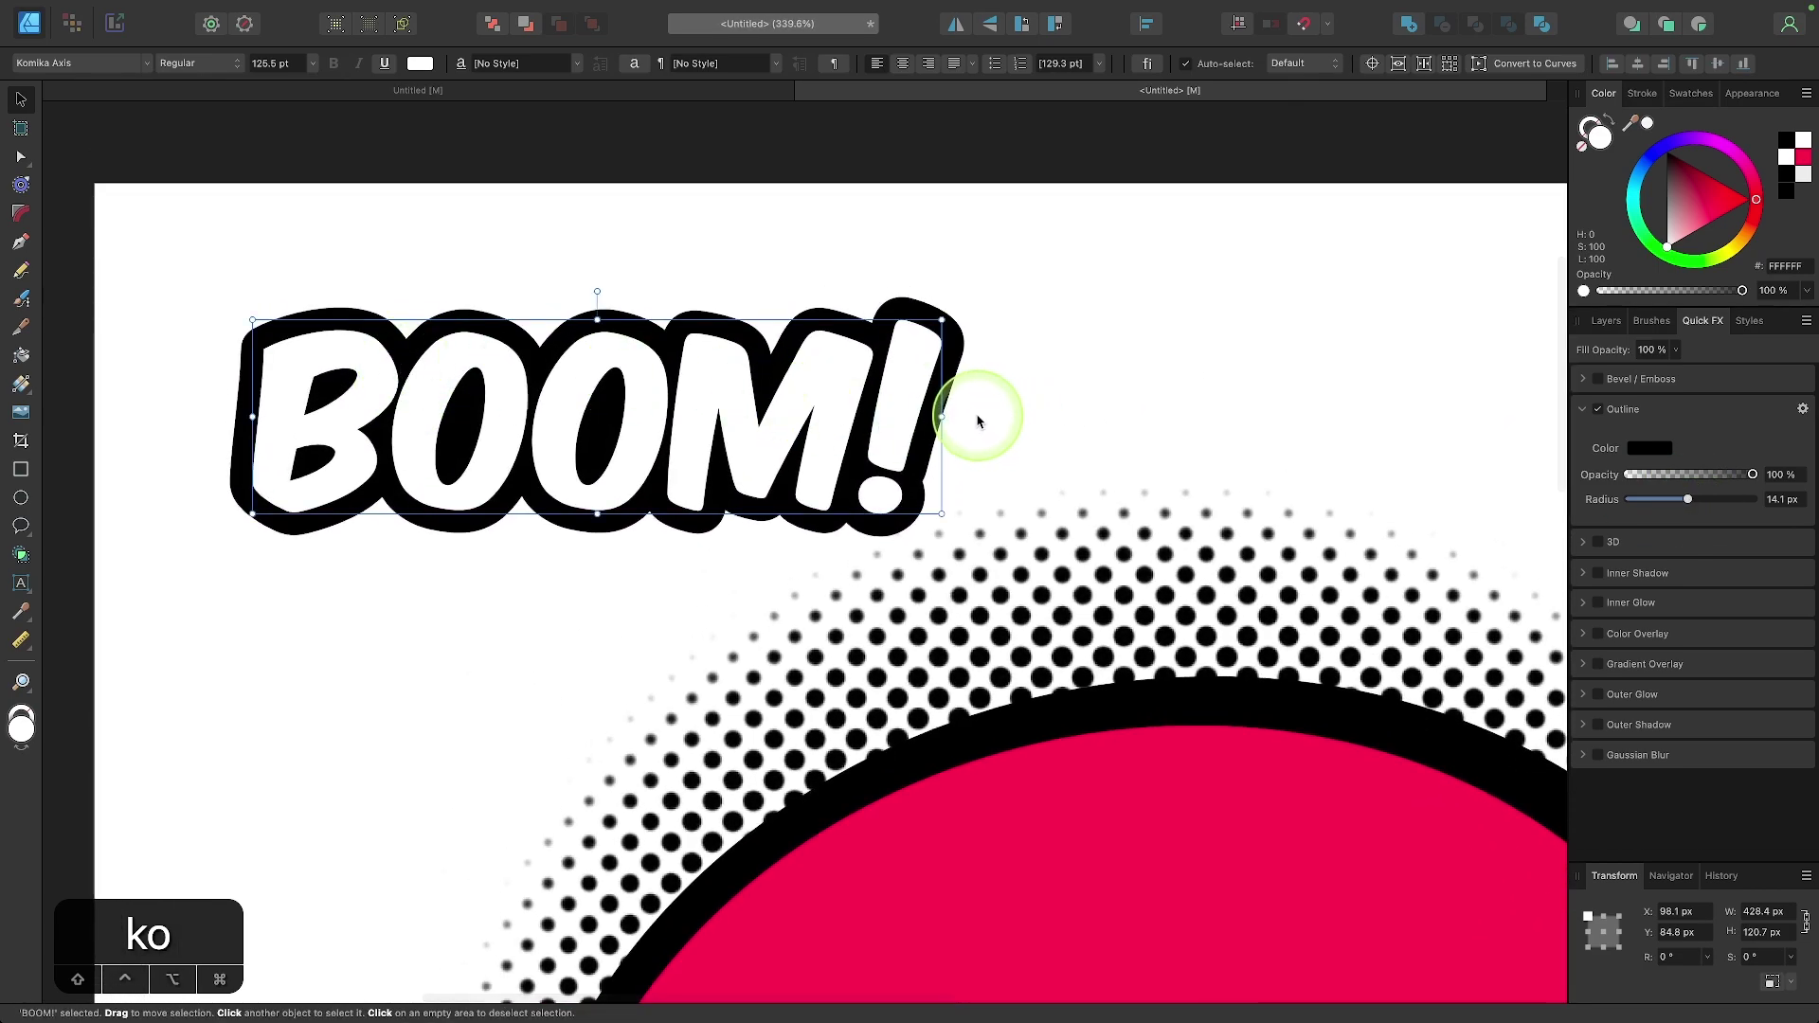
pyautogui.moveTo(953, 418); pyautogui.dragTo(952, 363)
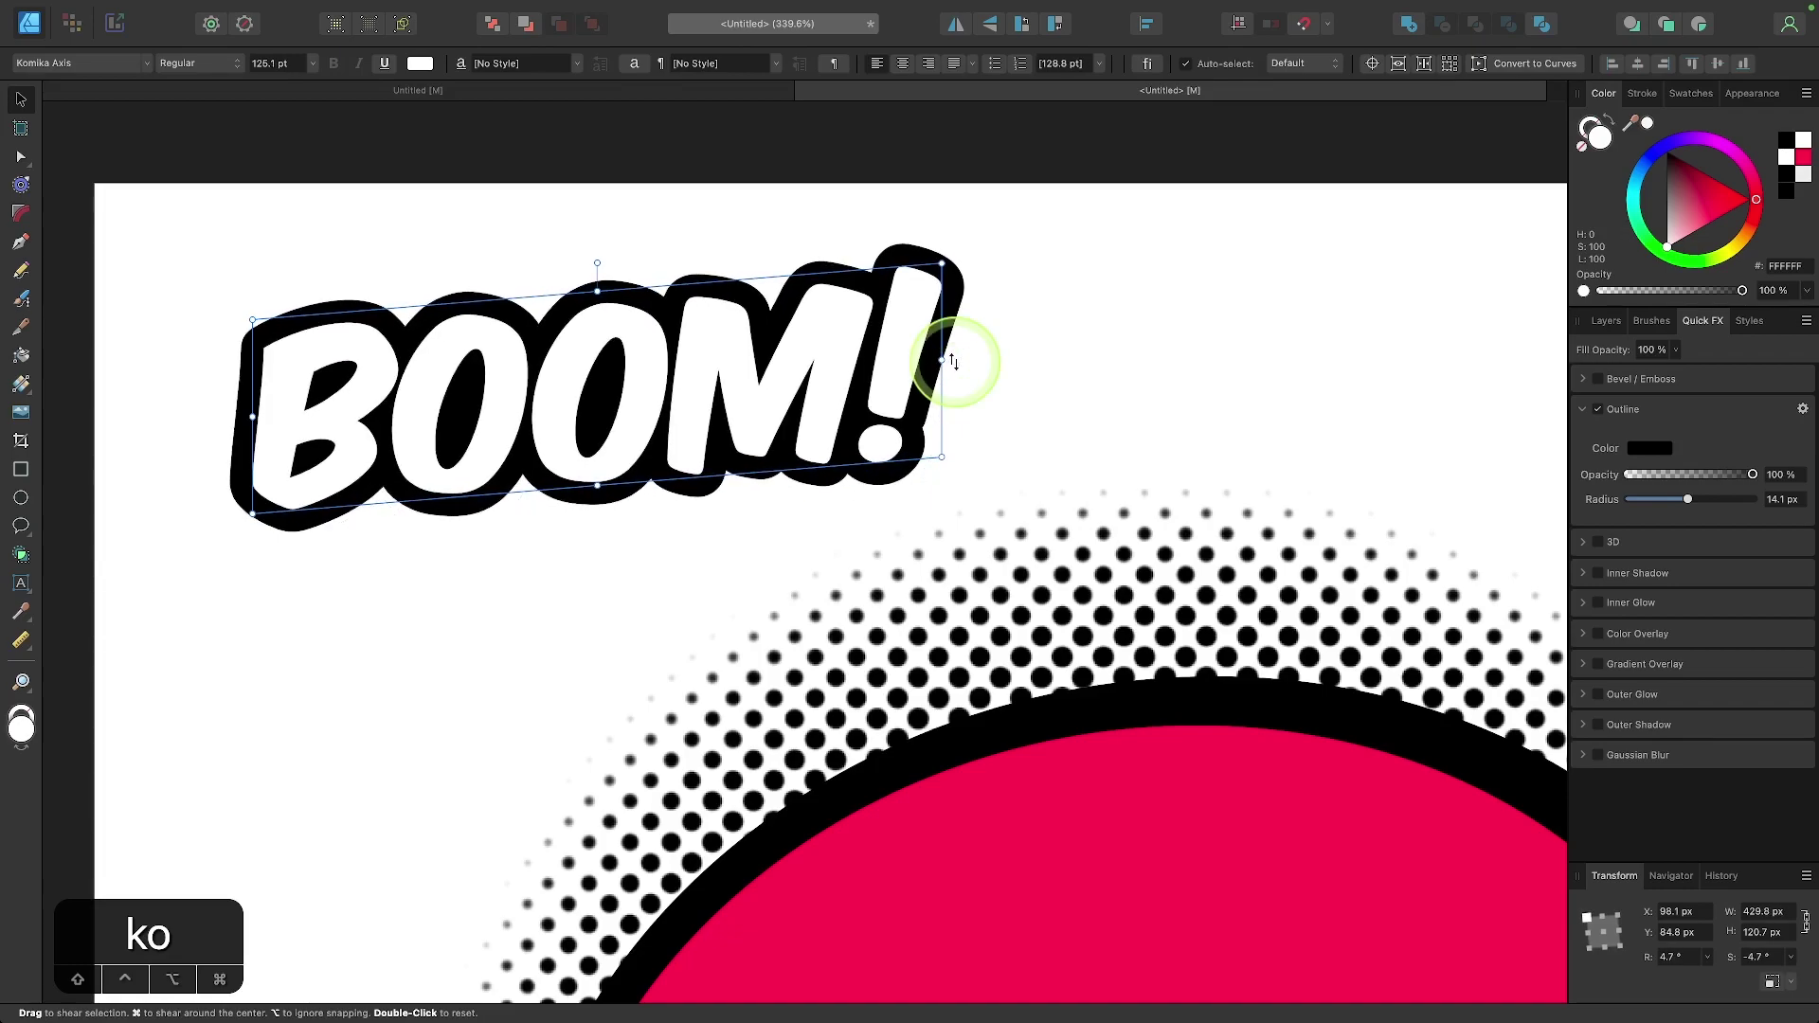
pyautogui.click(625, 106)
pyautogui.press('super+0')
pyautogui.scroll(3, 706, 519)
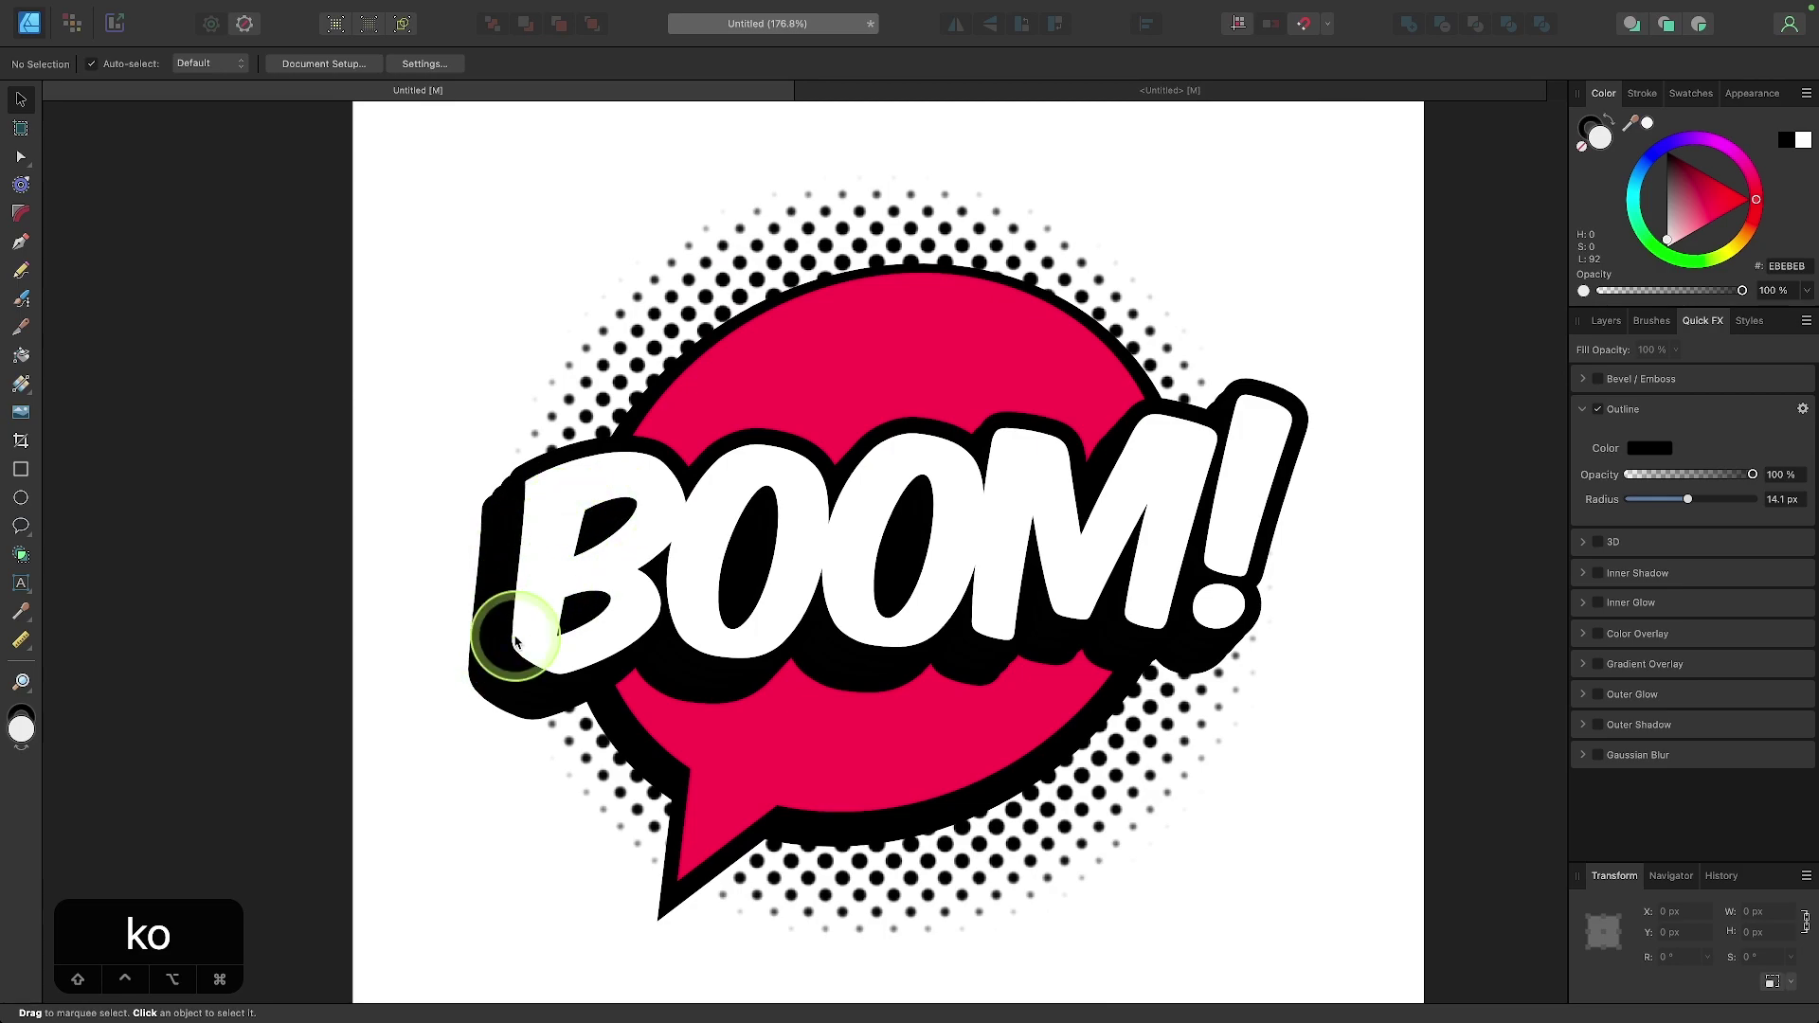
pyautogui.scroll(-3, 521, 655)
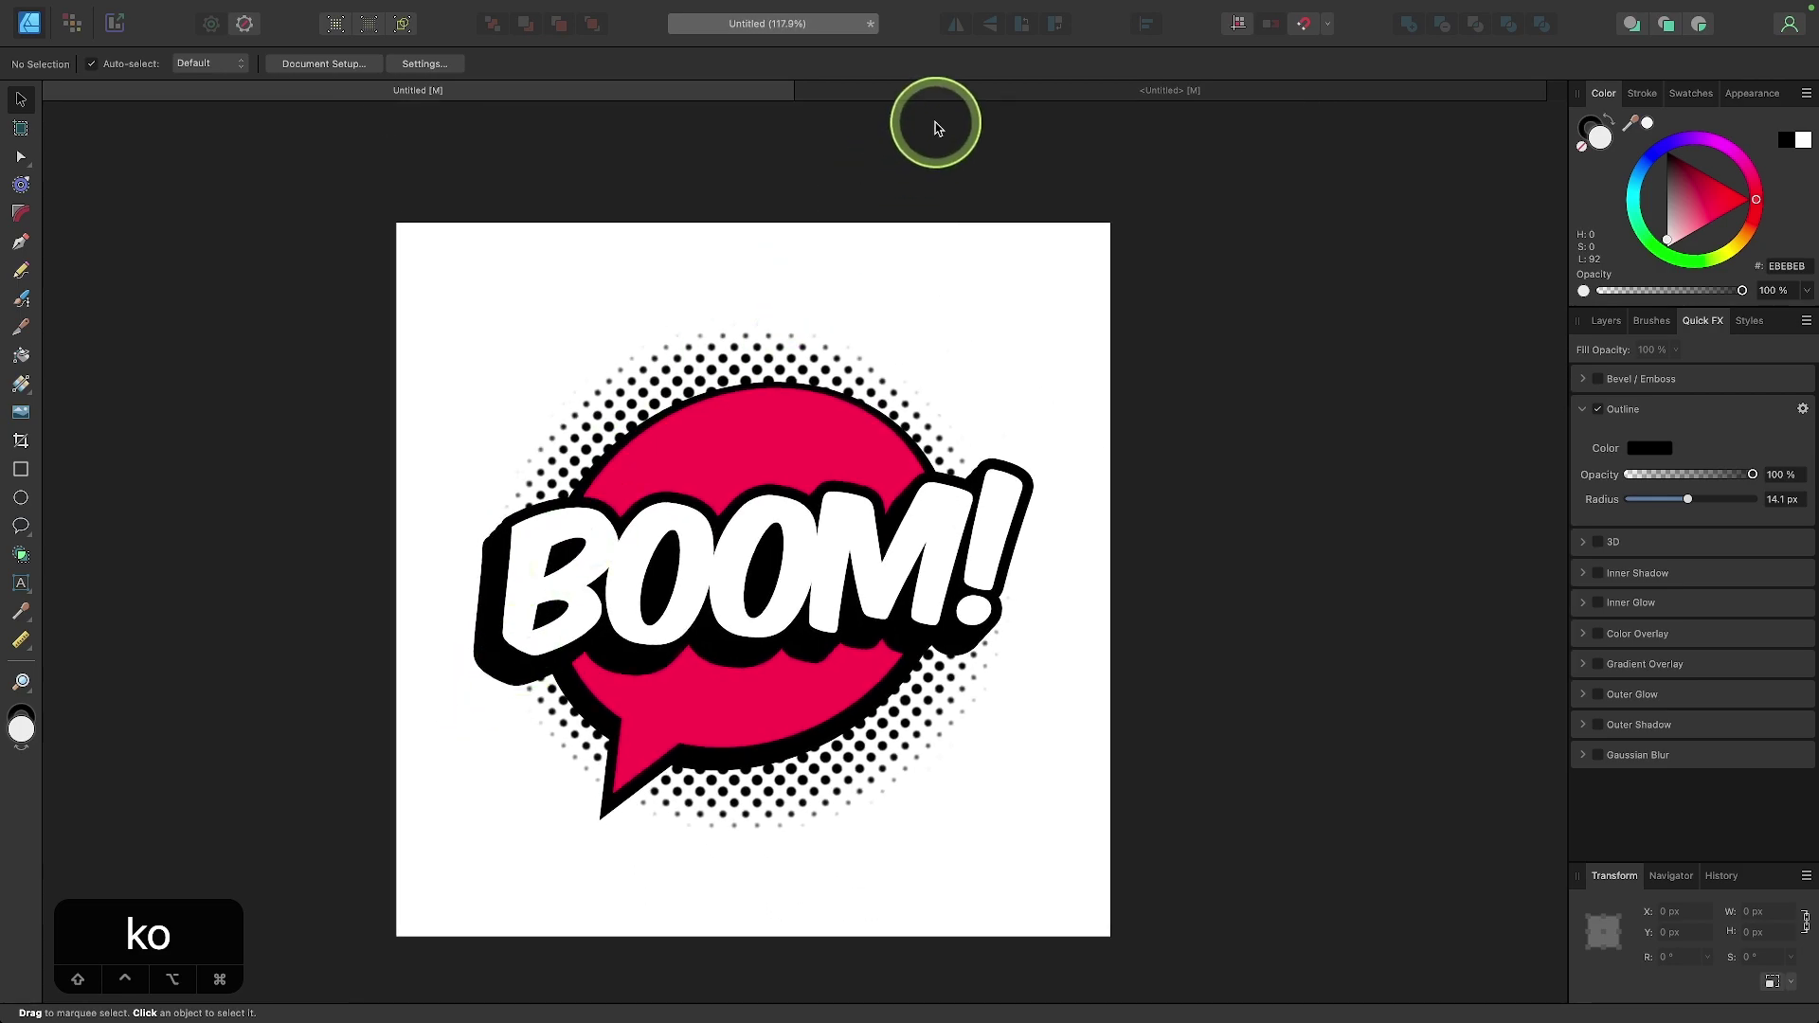
# Step: Back in the working document, Alt-drag an offset clone of BOOM! and repeat it with Cmd+J
pyautogui.click(951, 94)
pyautogui.moveTo(744, 379); pyautogui.dragTo(721, 414)
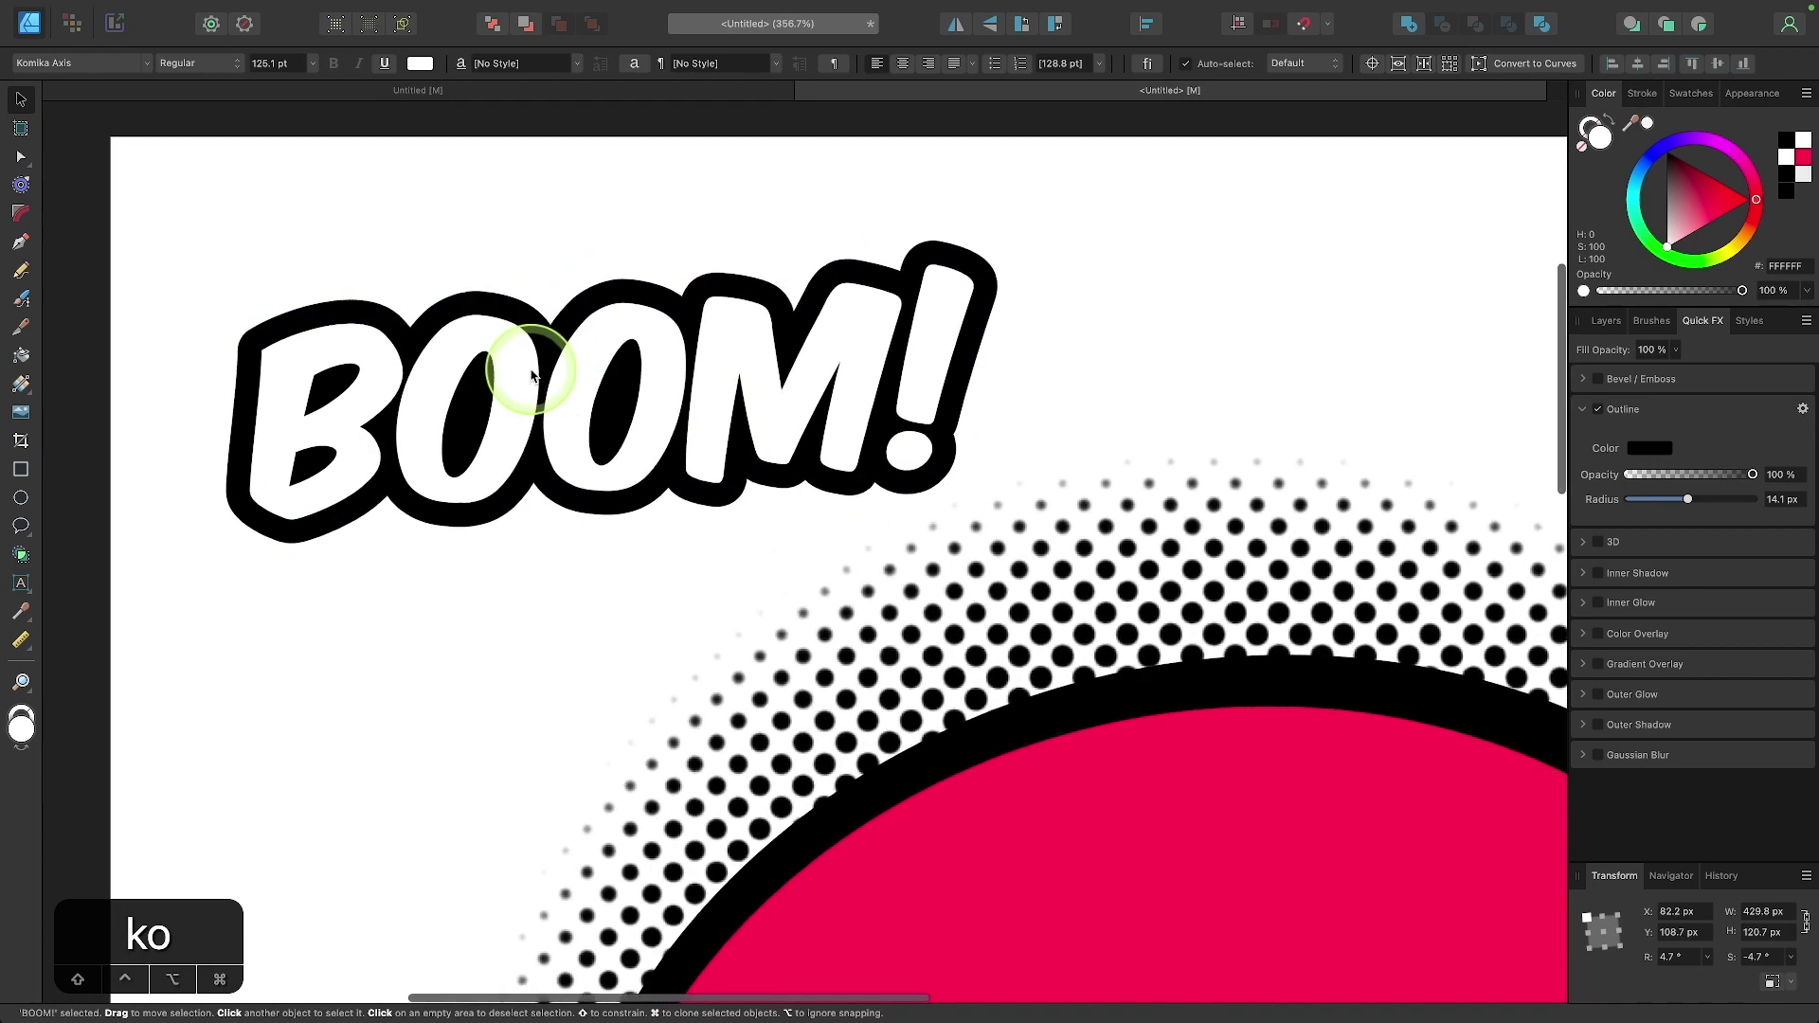
pyautogui.scroll(5, 531, 376)
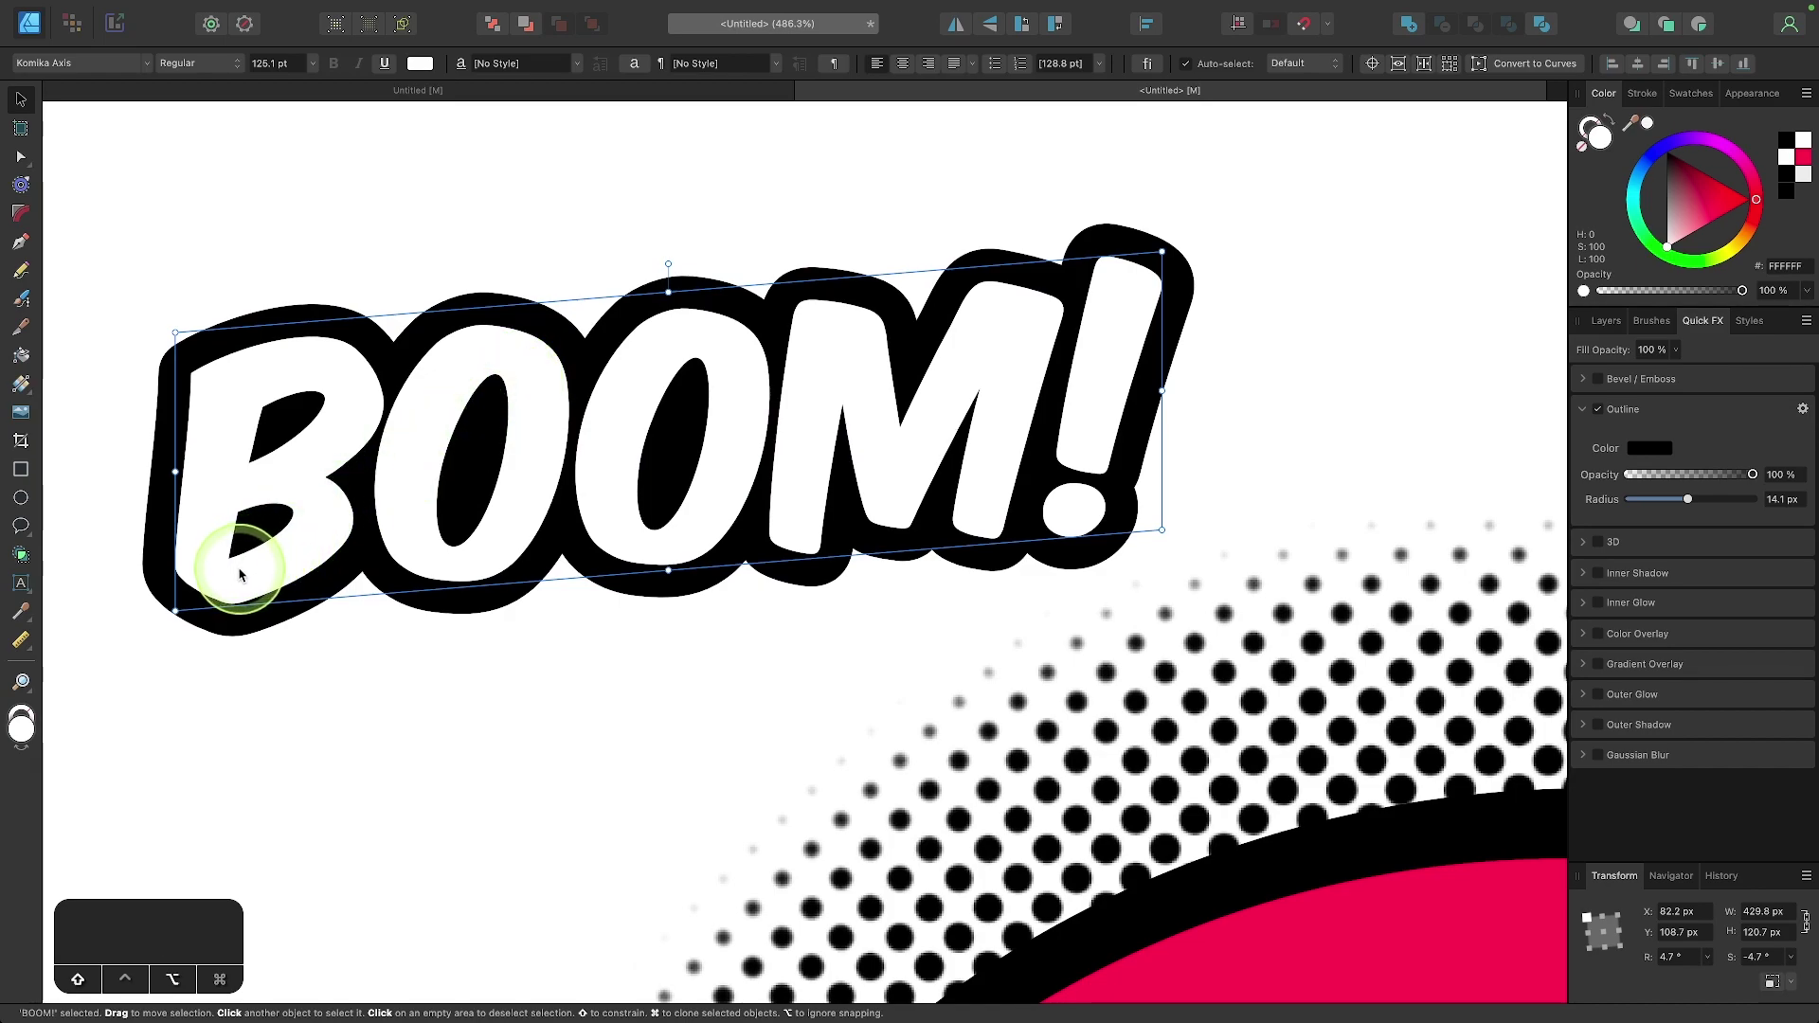
pyautogui.moveTo(242, 571); pyautogui.dragTo(247, 565)
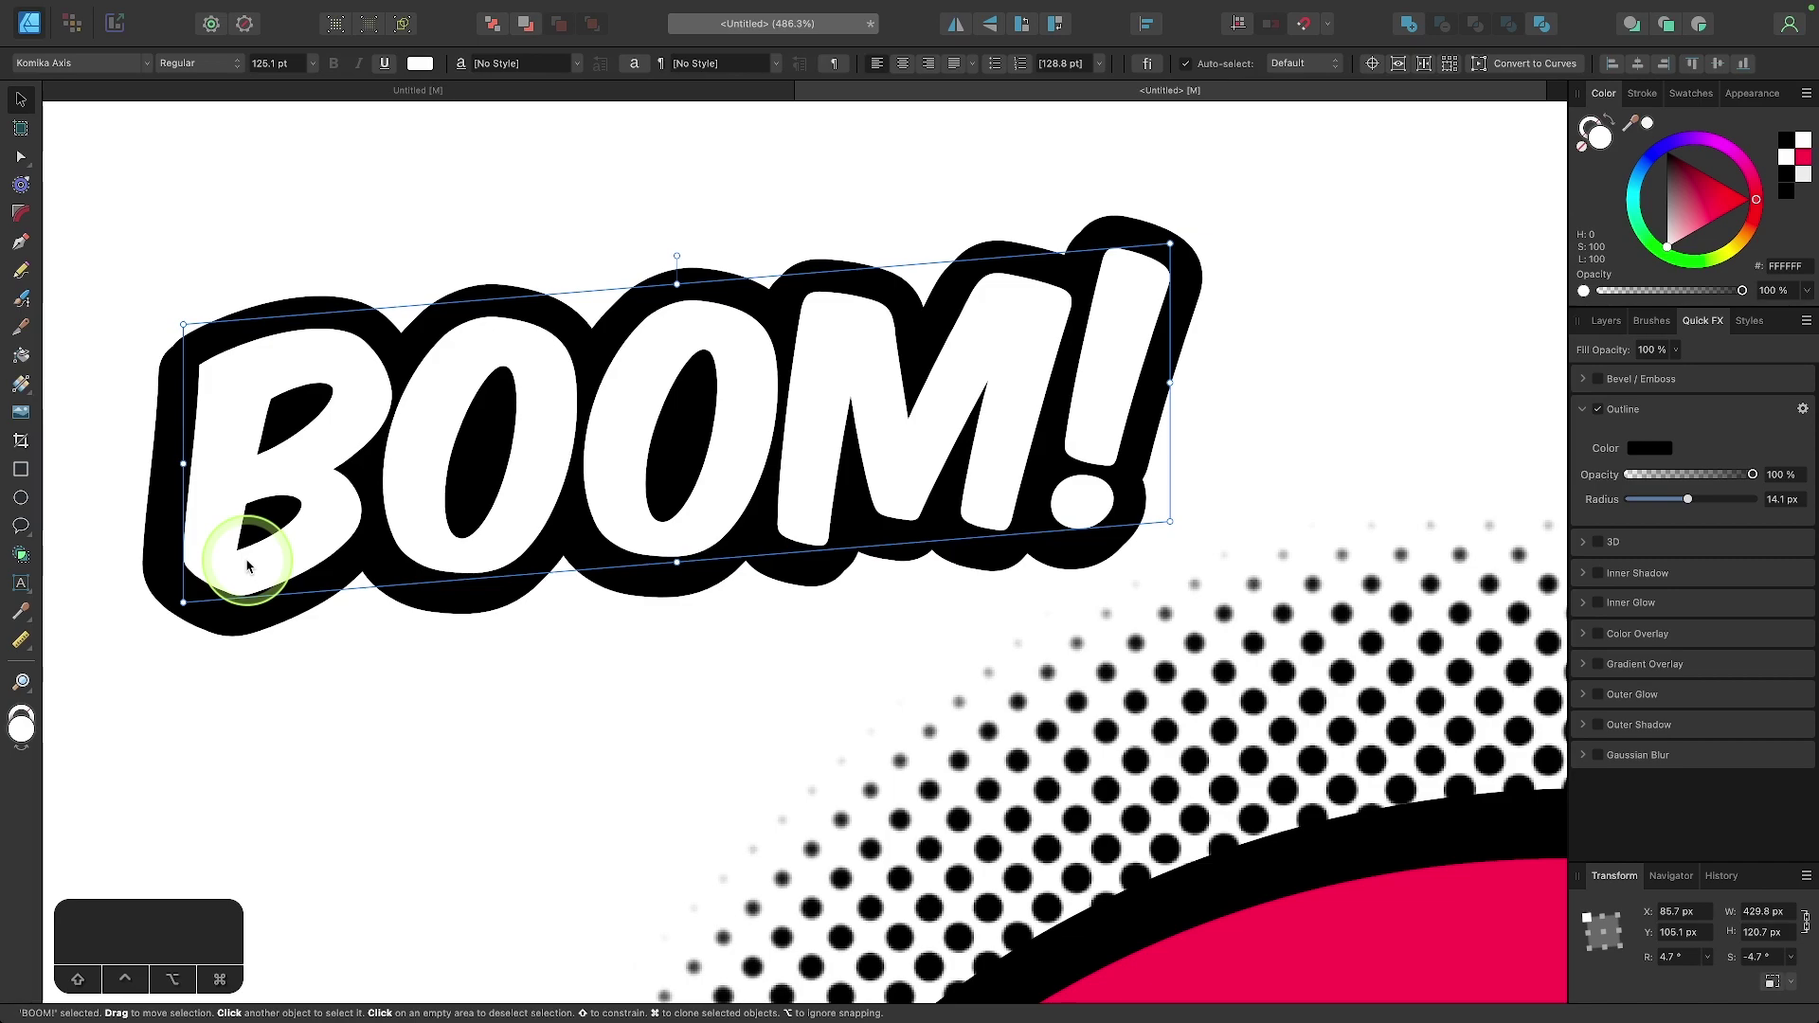
pyautogui.press('super+j')
pyautogui.press('super+j')
pyautogui.press('super+j')
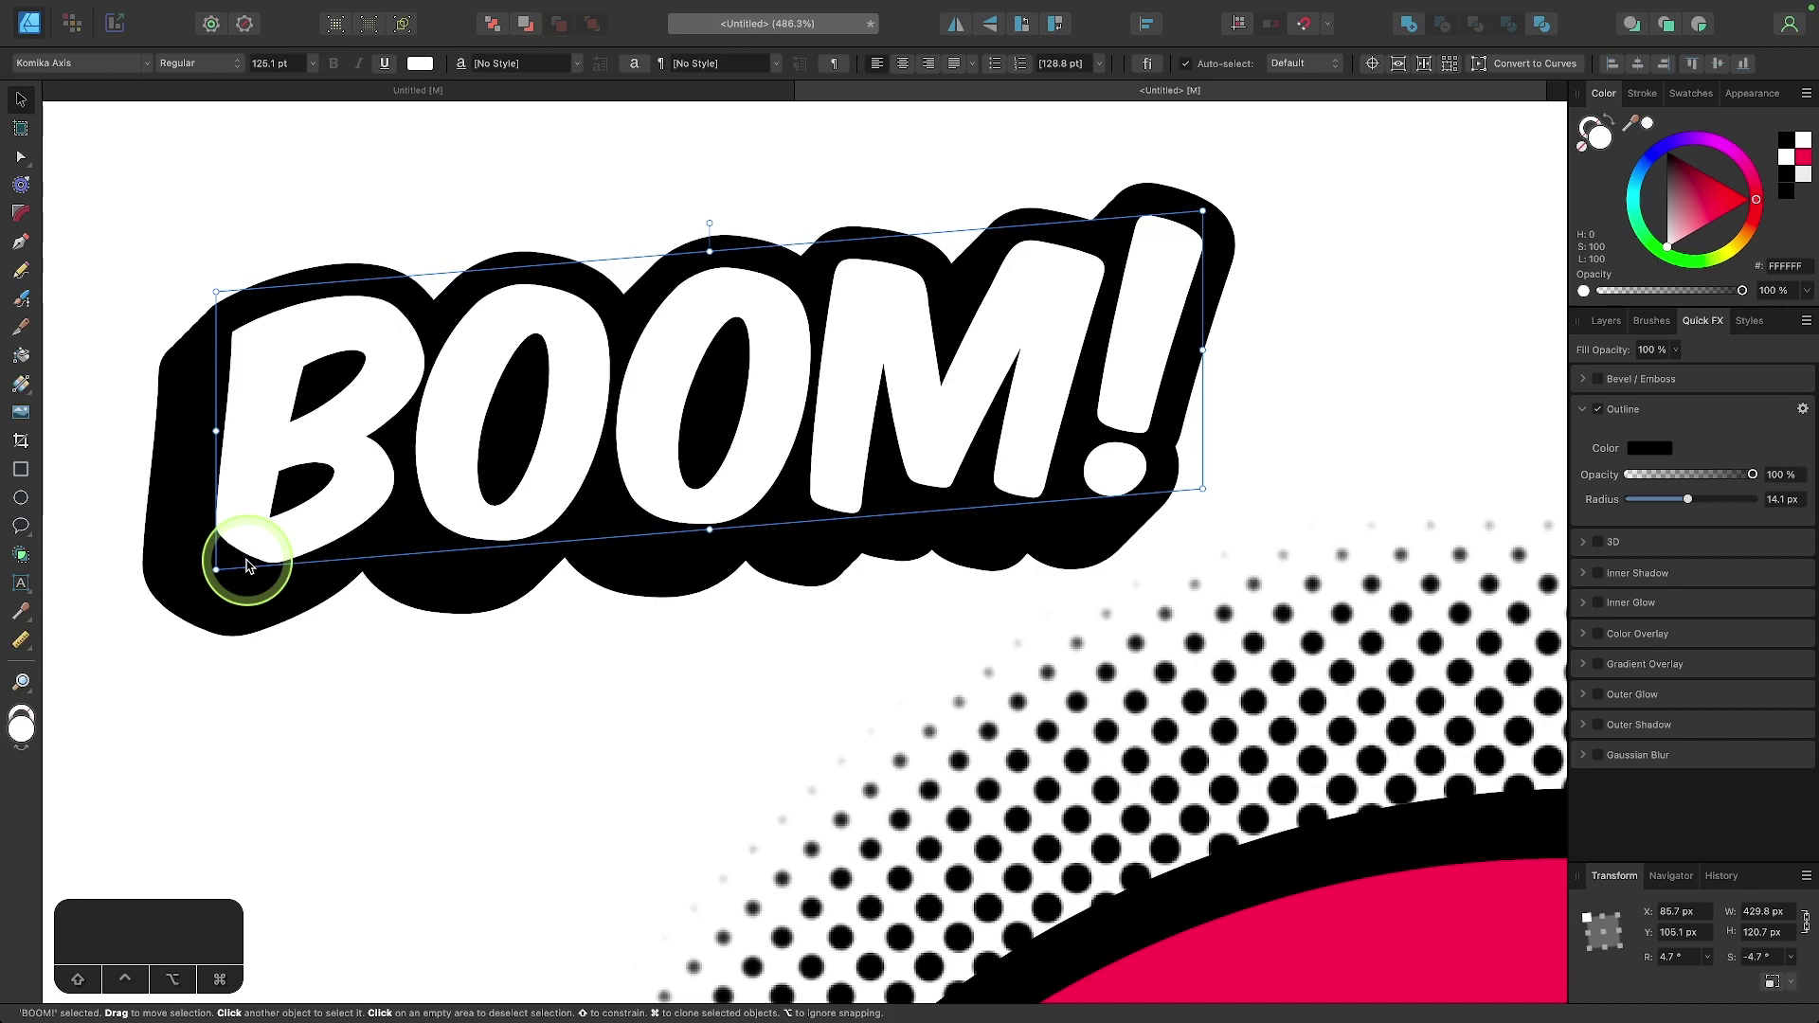
pyautogui.scroll(-5, 246, 565)
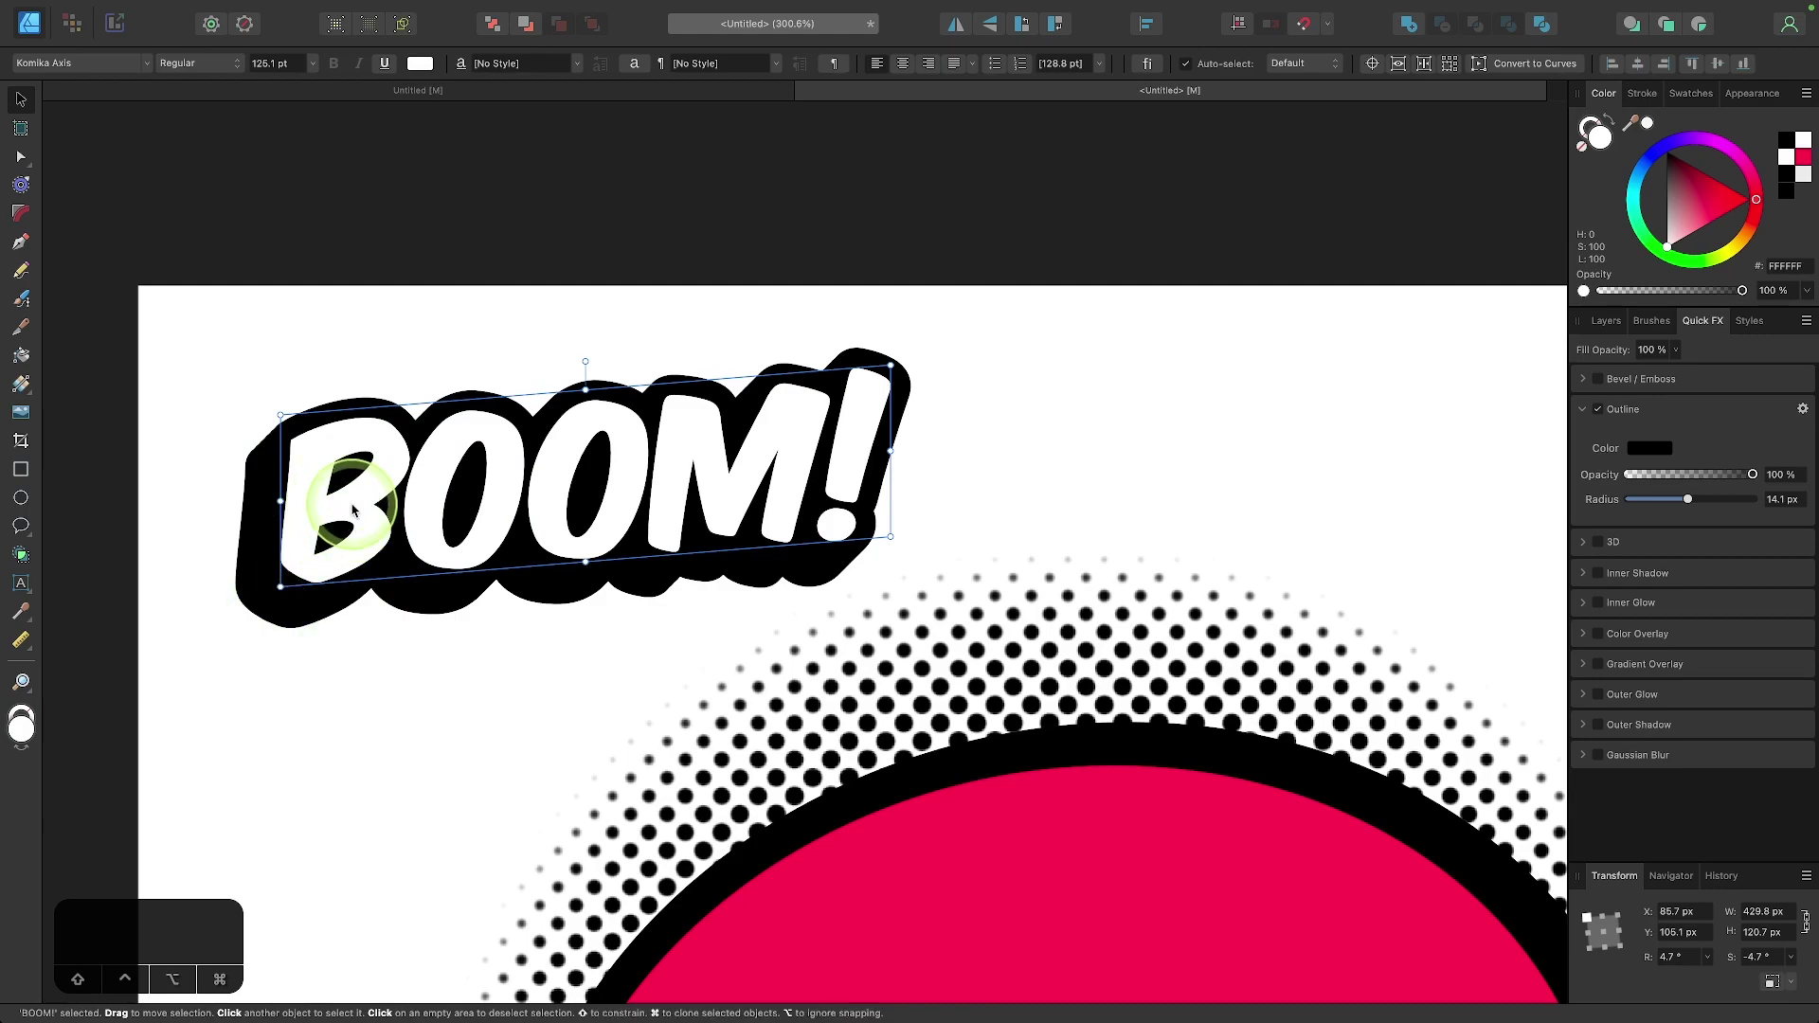
# Step: Group all stacked BOOM! copies and widen the group to 964.2 × 375.2 px across the bubble
pyautogui.moveTo(189, 212); pyautogui.dragTo(916, 661)
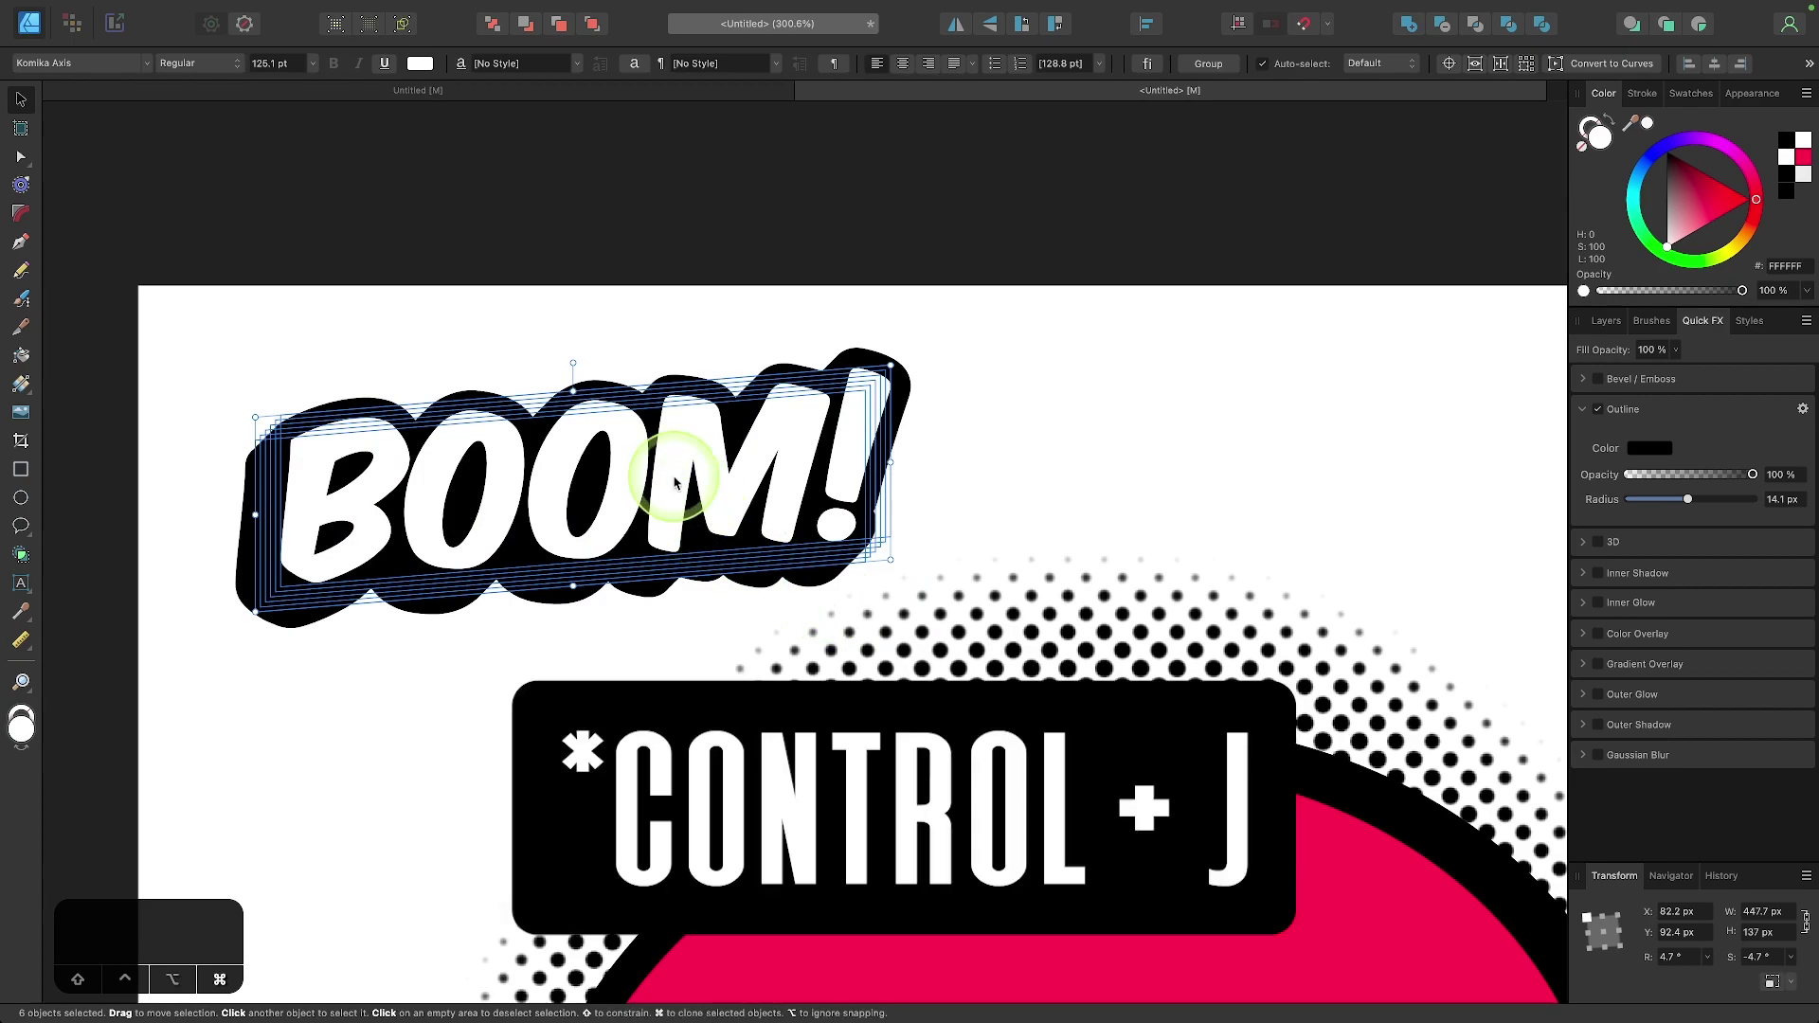
pyautogui.press('super+g')
pyautogui.scroll(-3, 674, 483)
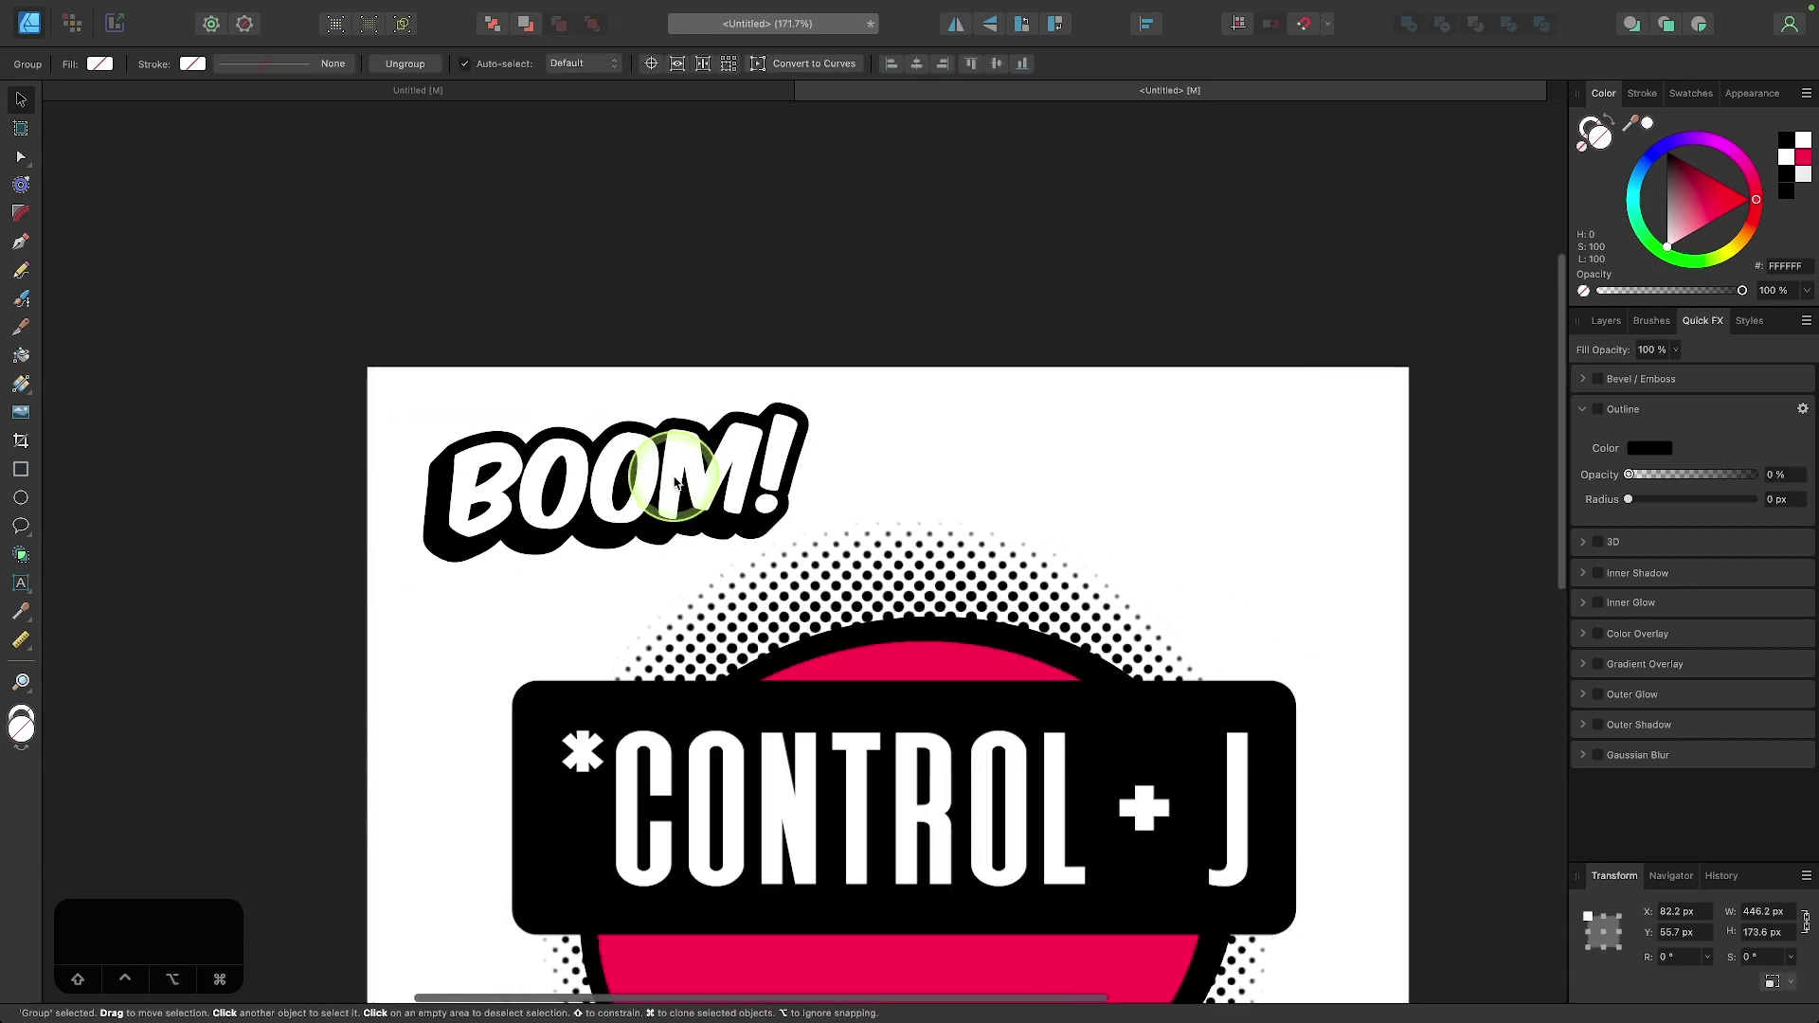
pyautogui.scroll(-3, 674, 484)
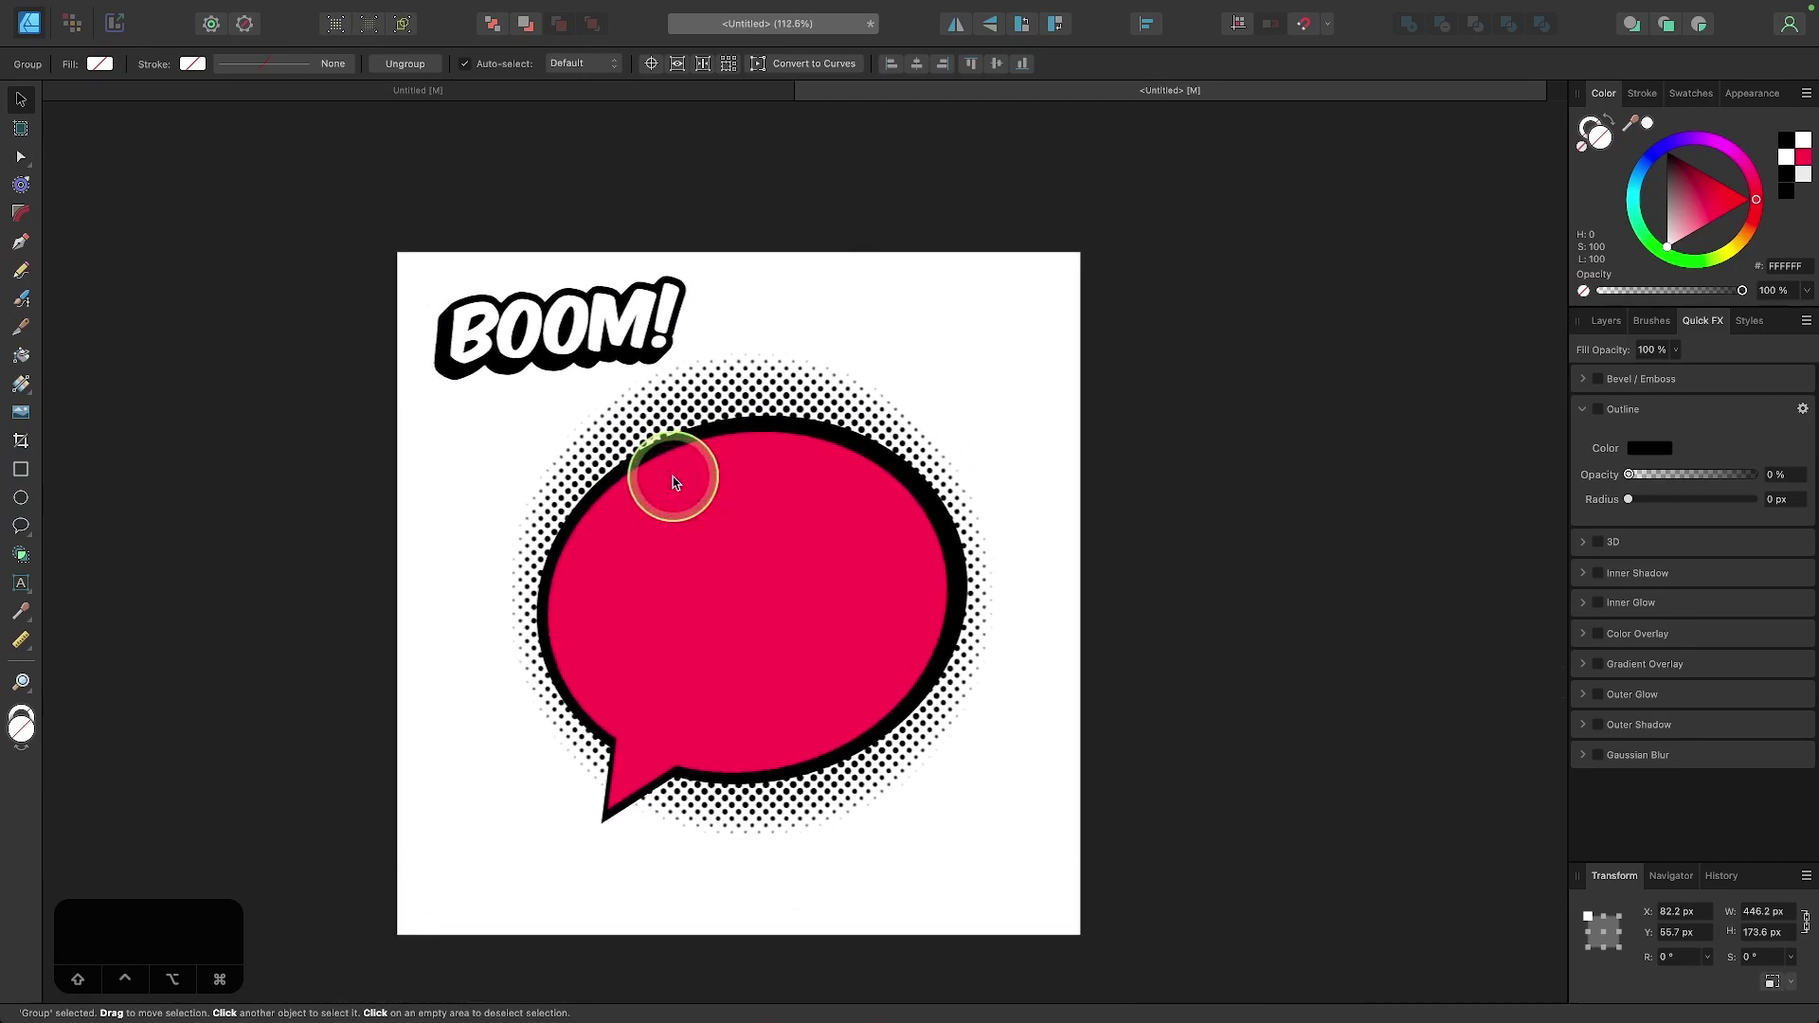
pyautogui.moveTo(669, 475); pyautogui.dragTo(1028, 609)
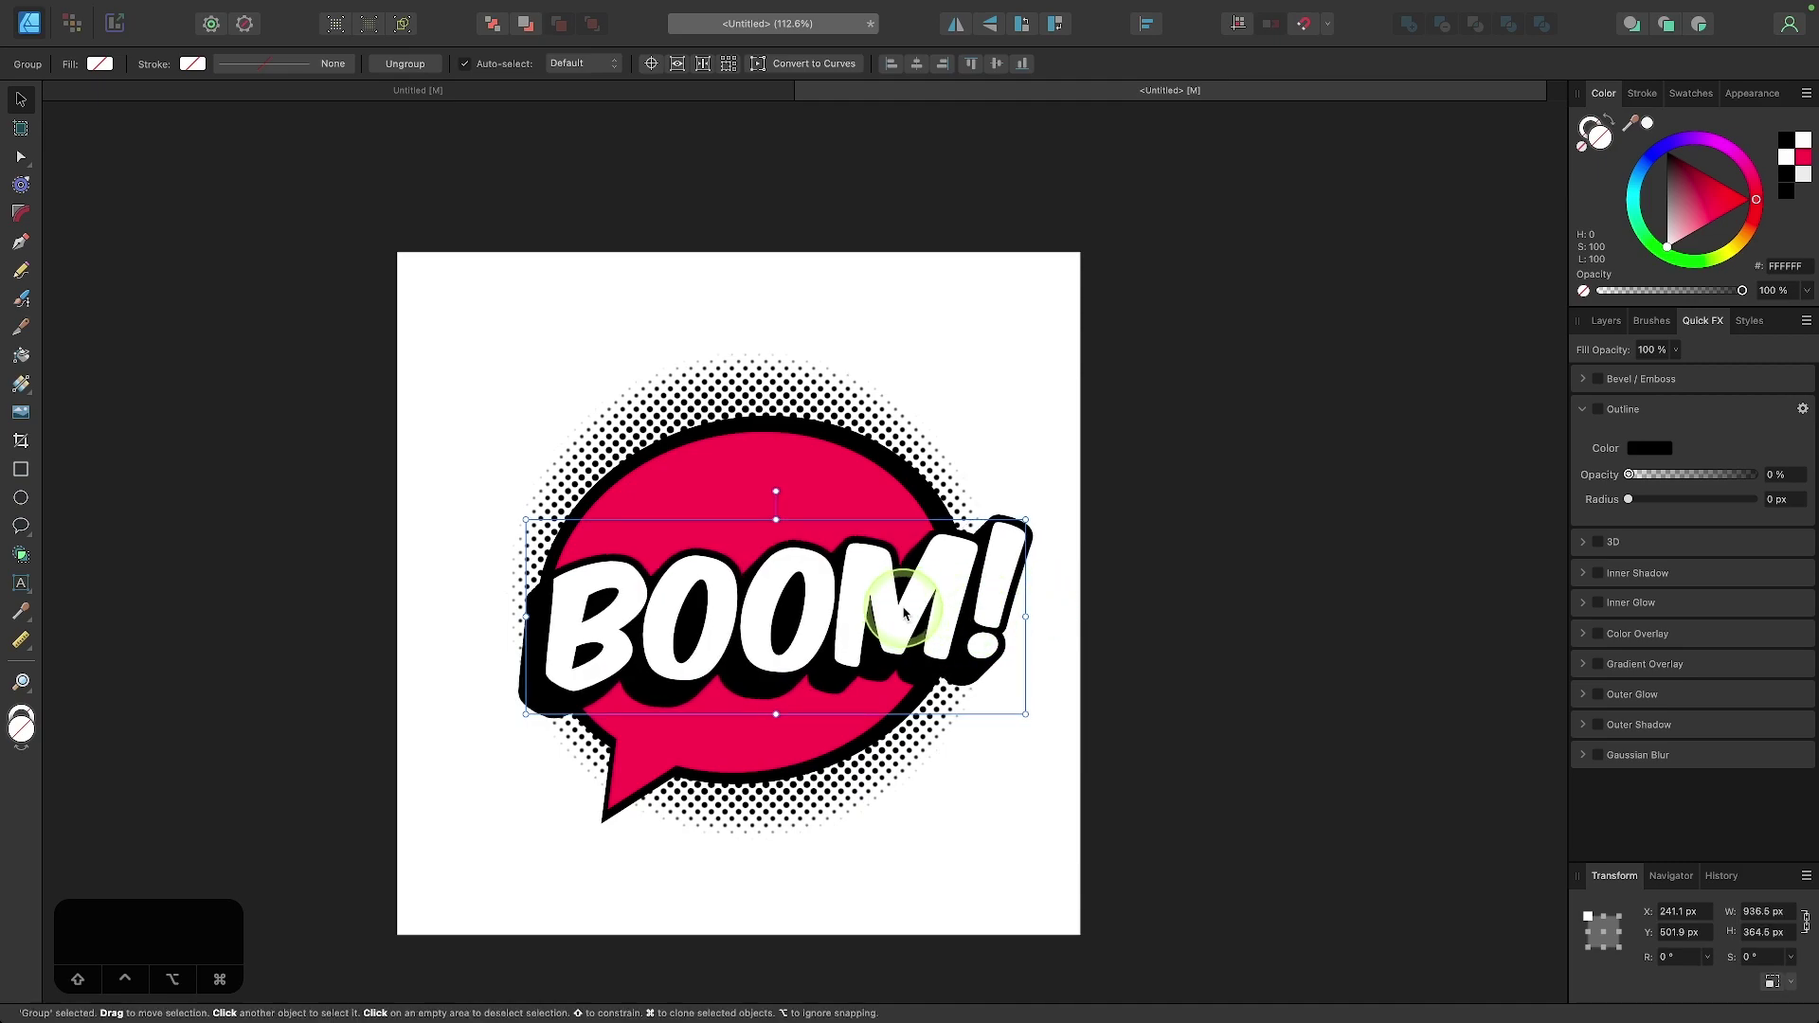
pyautogui.moveTo(899, 611); pyautogui.dragTo(886, 596)
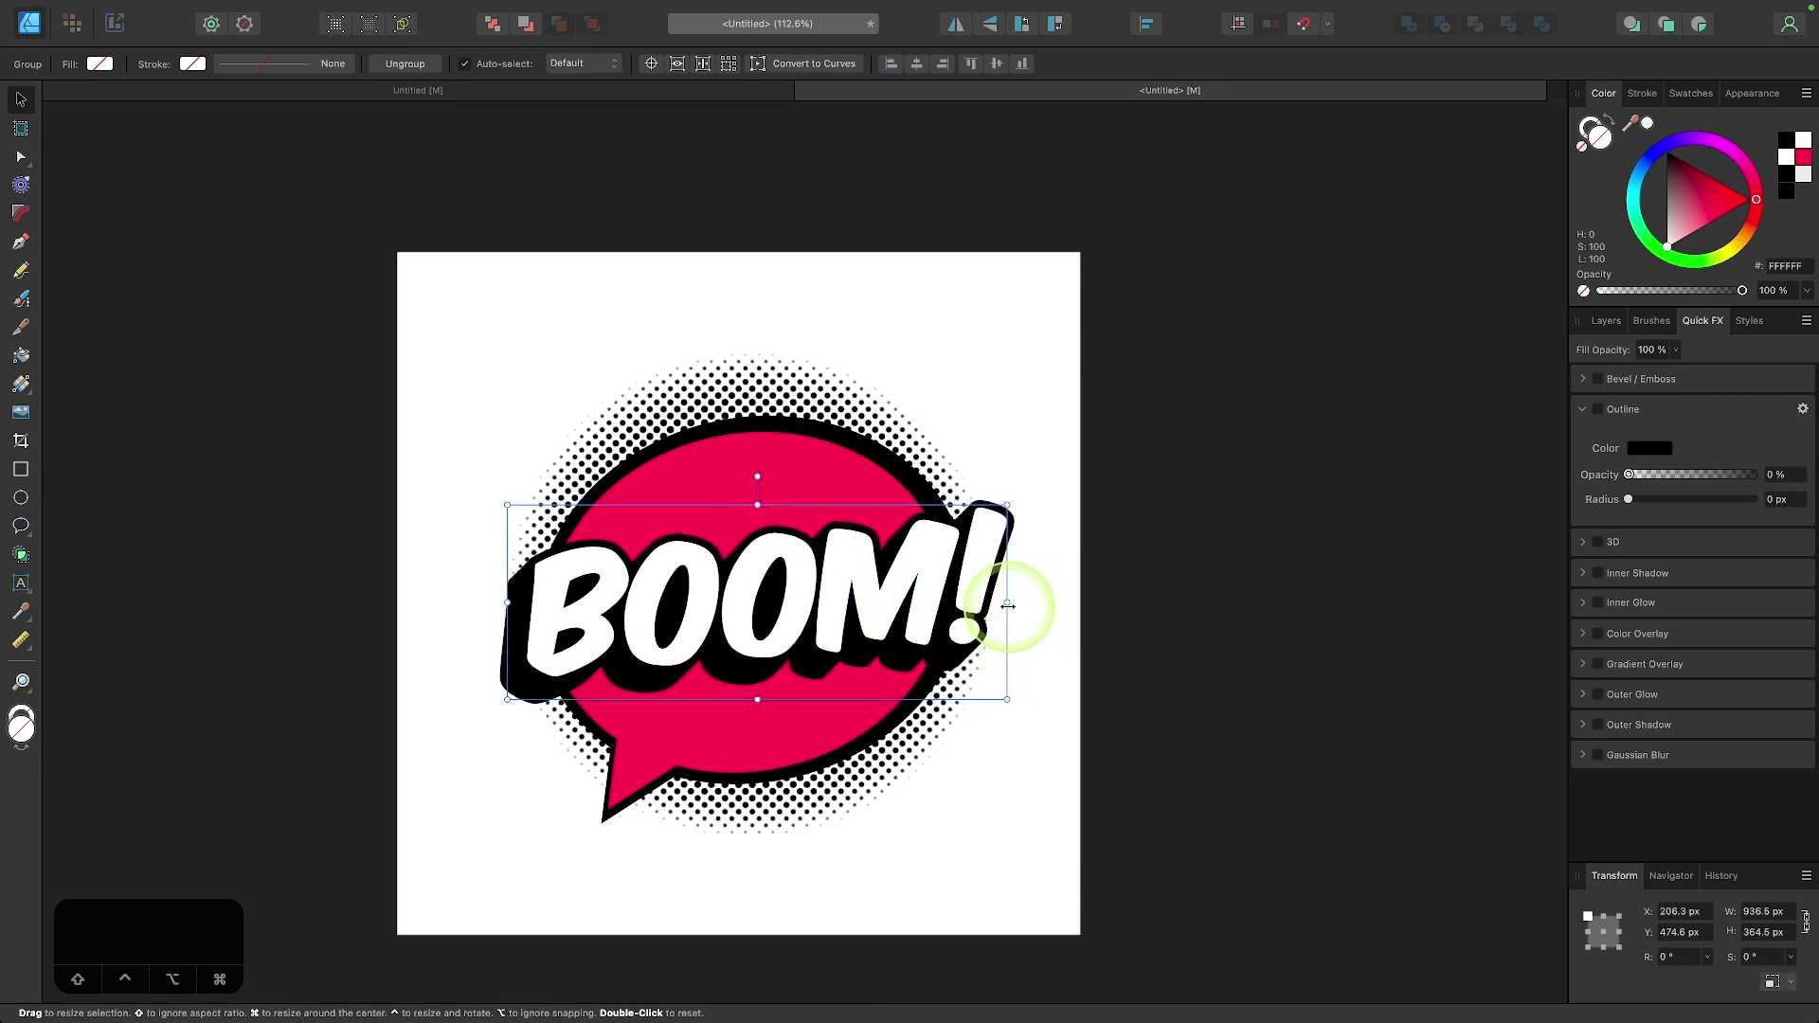
pyautogui.moveTo(1008, 602); pyautogui.dragTo(936, 596)
# Step: Ungroup the BOOM! copies and set their Quick FX Outline radius to 26.9 px
pyautogui.scroll(3, 691, 670)
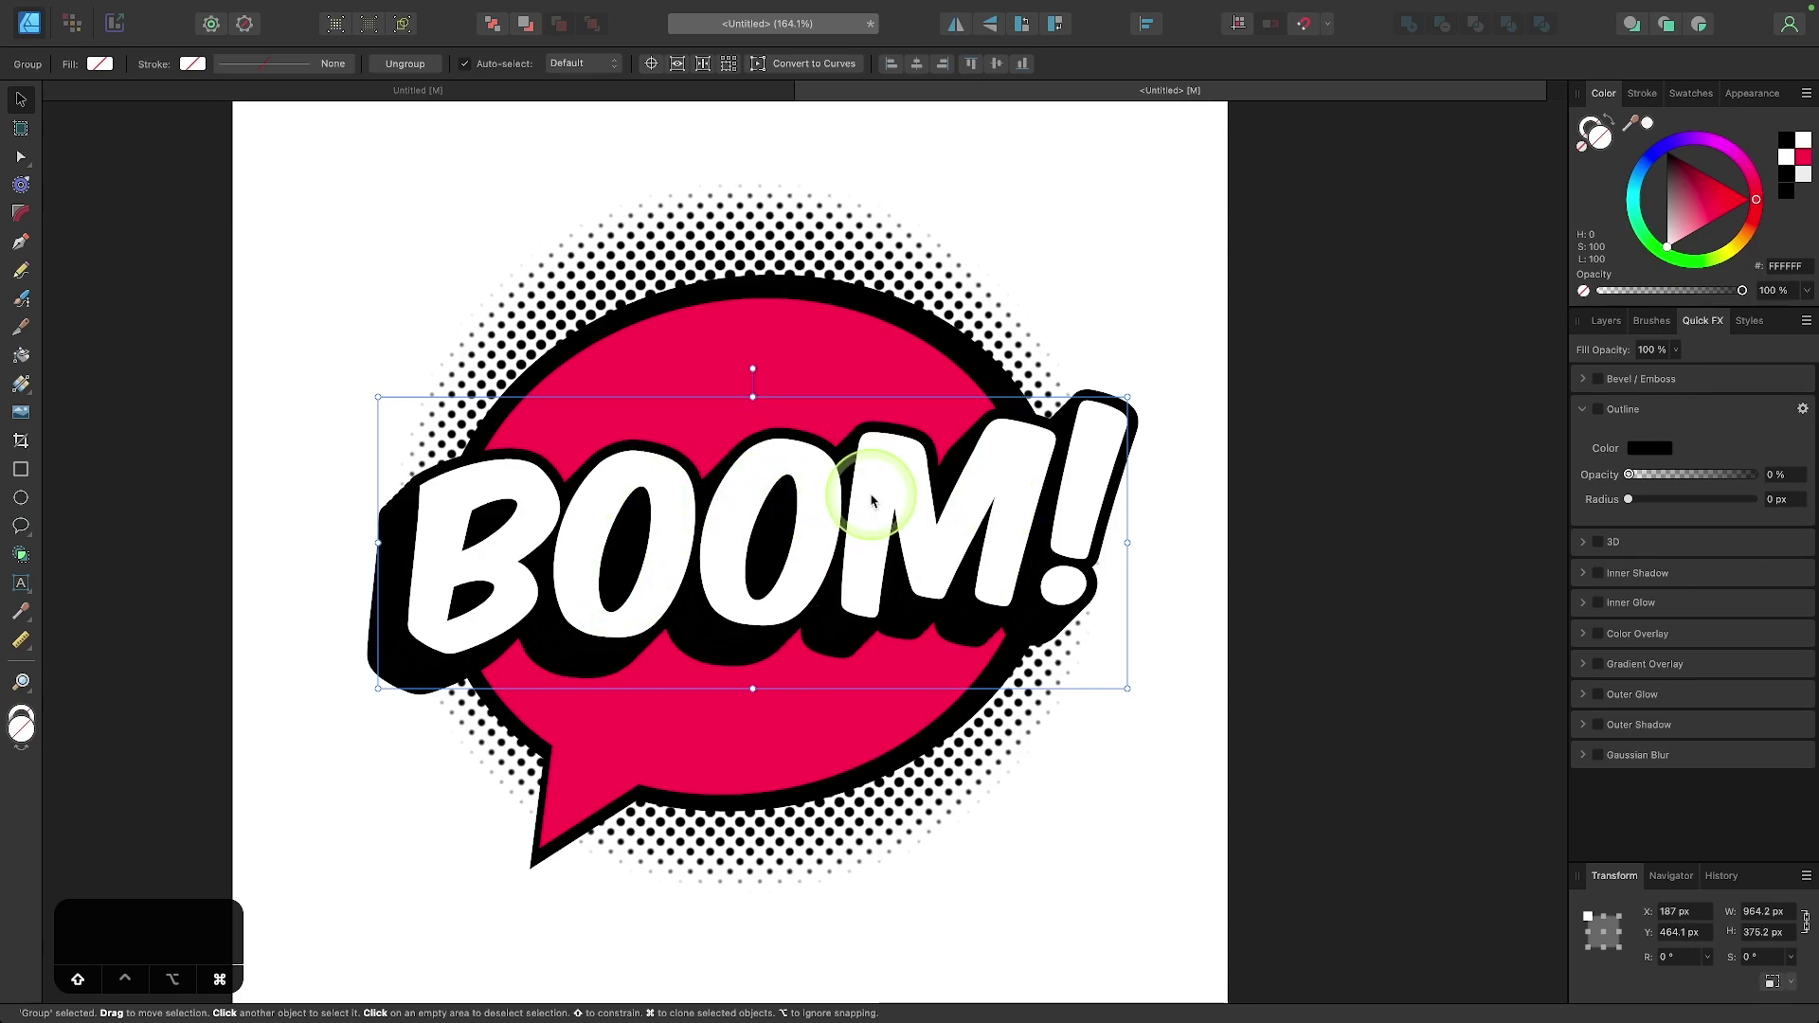
pyautogui.press('shift+super+g')
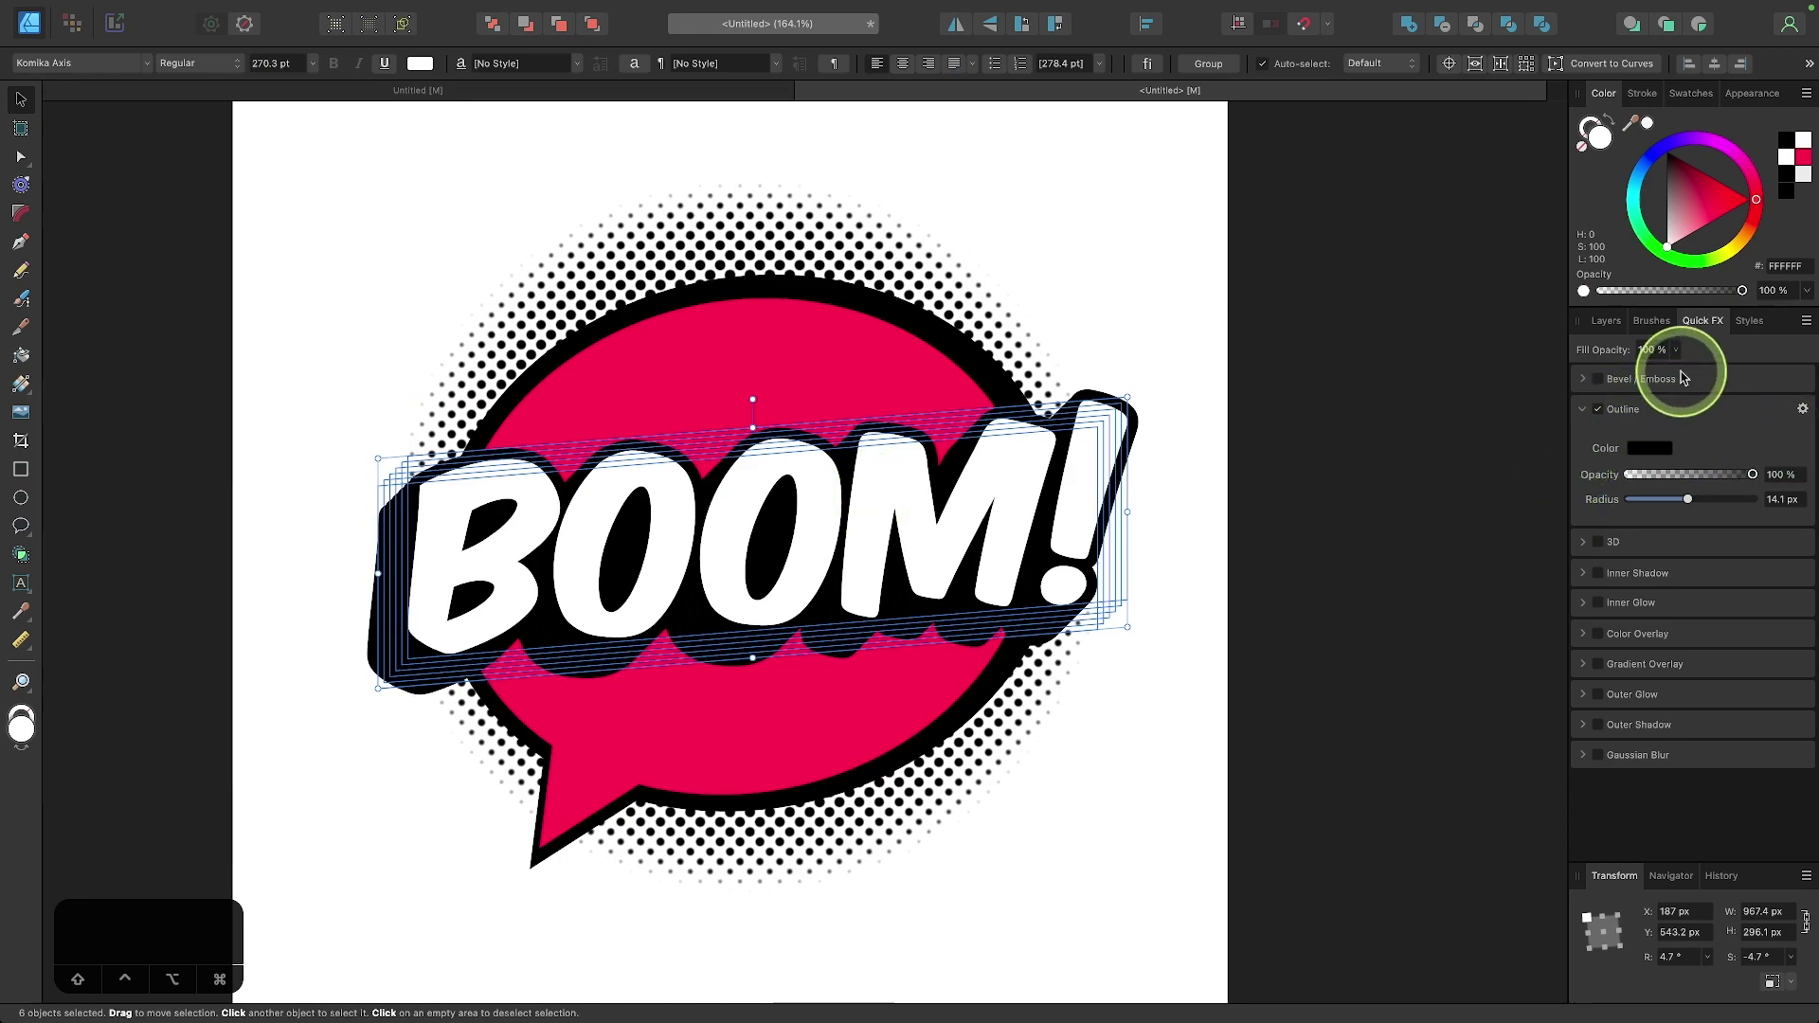
pyautogui.moveTo(1686, 501); pyautogui.dragTo(1707, 499)
pyautogui.click(868, 477)
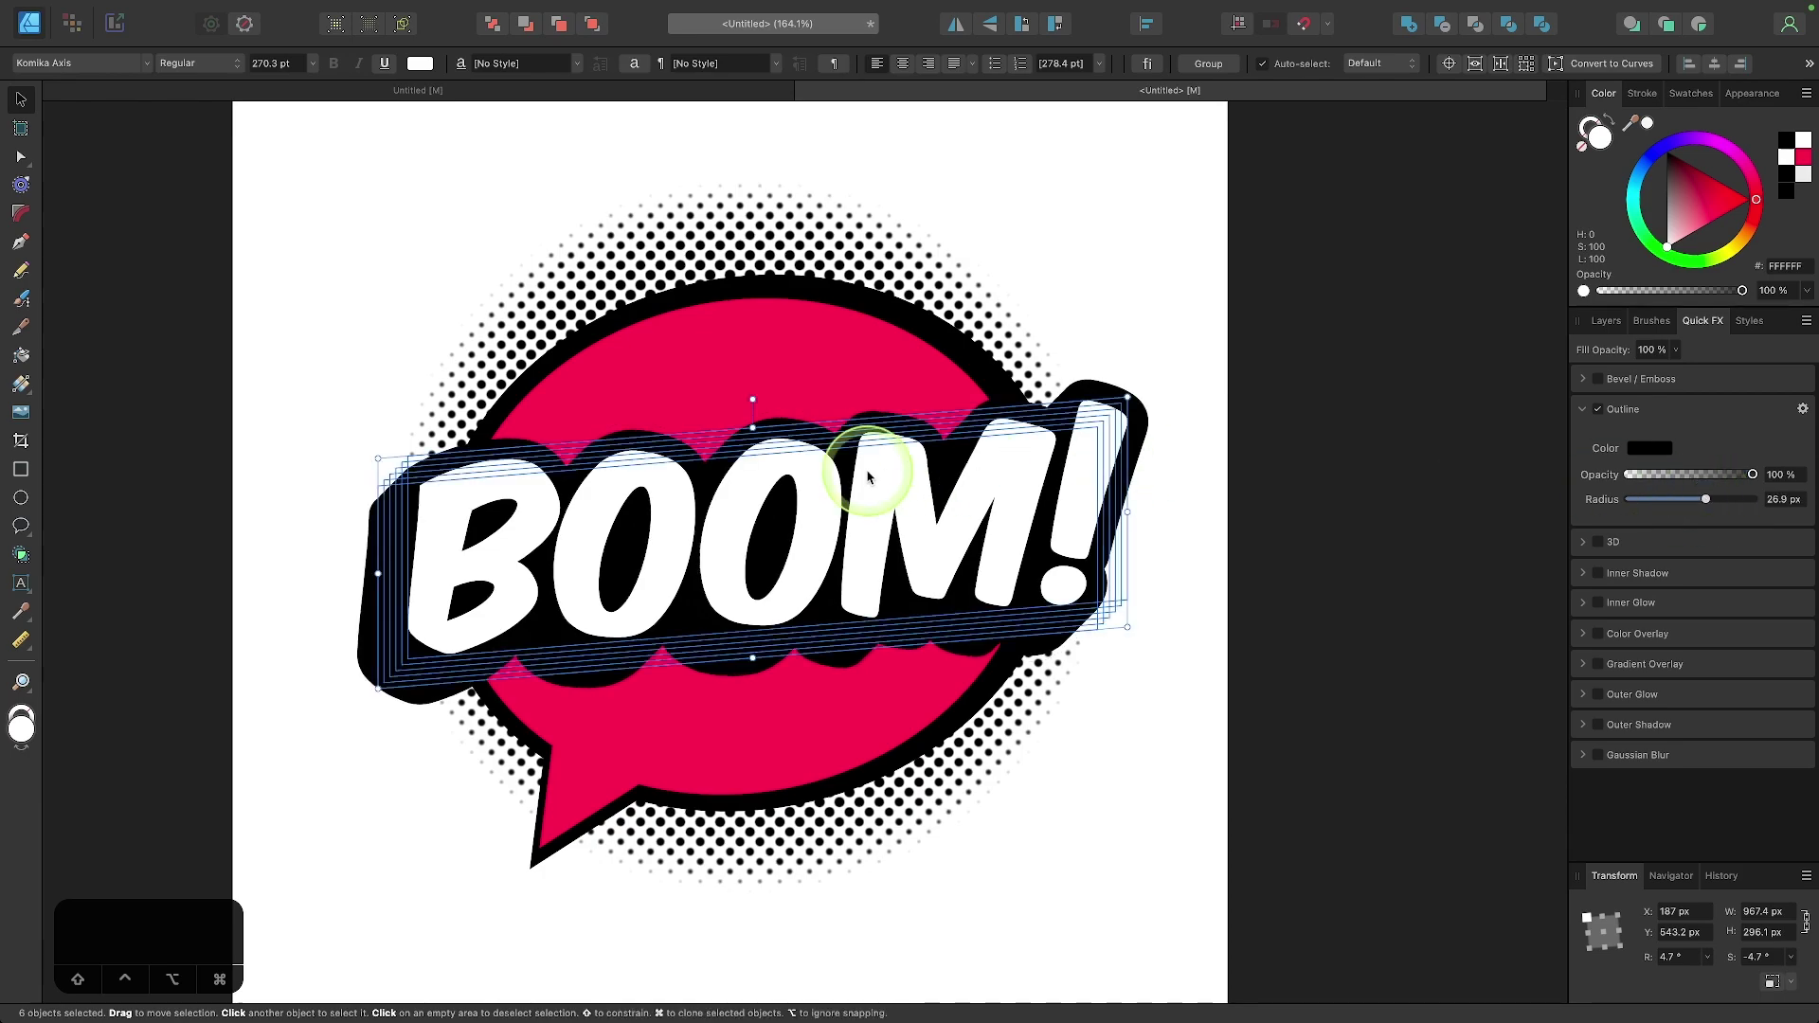
pyautogui.scroll(-5, 867, 477)
pyautogui.click(1165, 478)
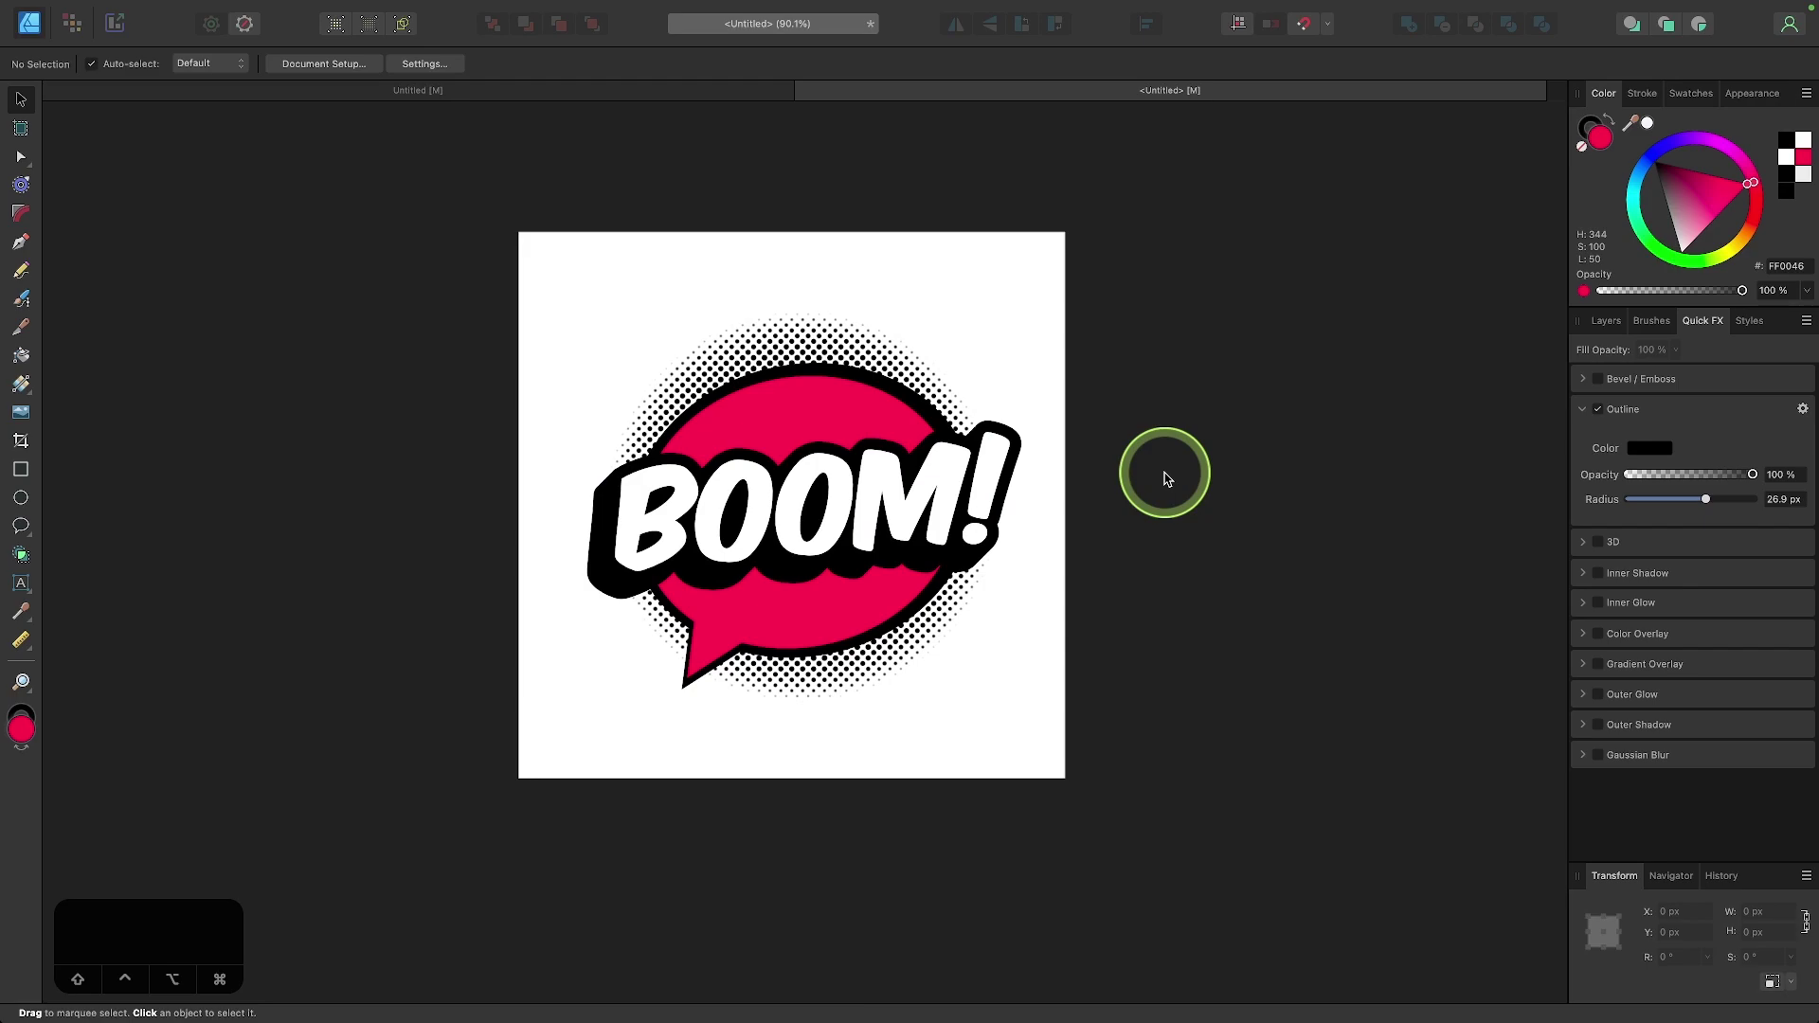
# Step: Scroll through the Master Class course pages to the $17 Lifetime Access enrolment offer
pyautogui.scroll(1, 723, 438)
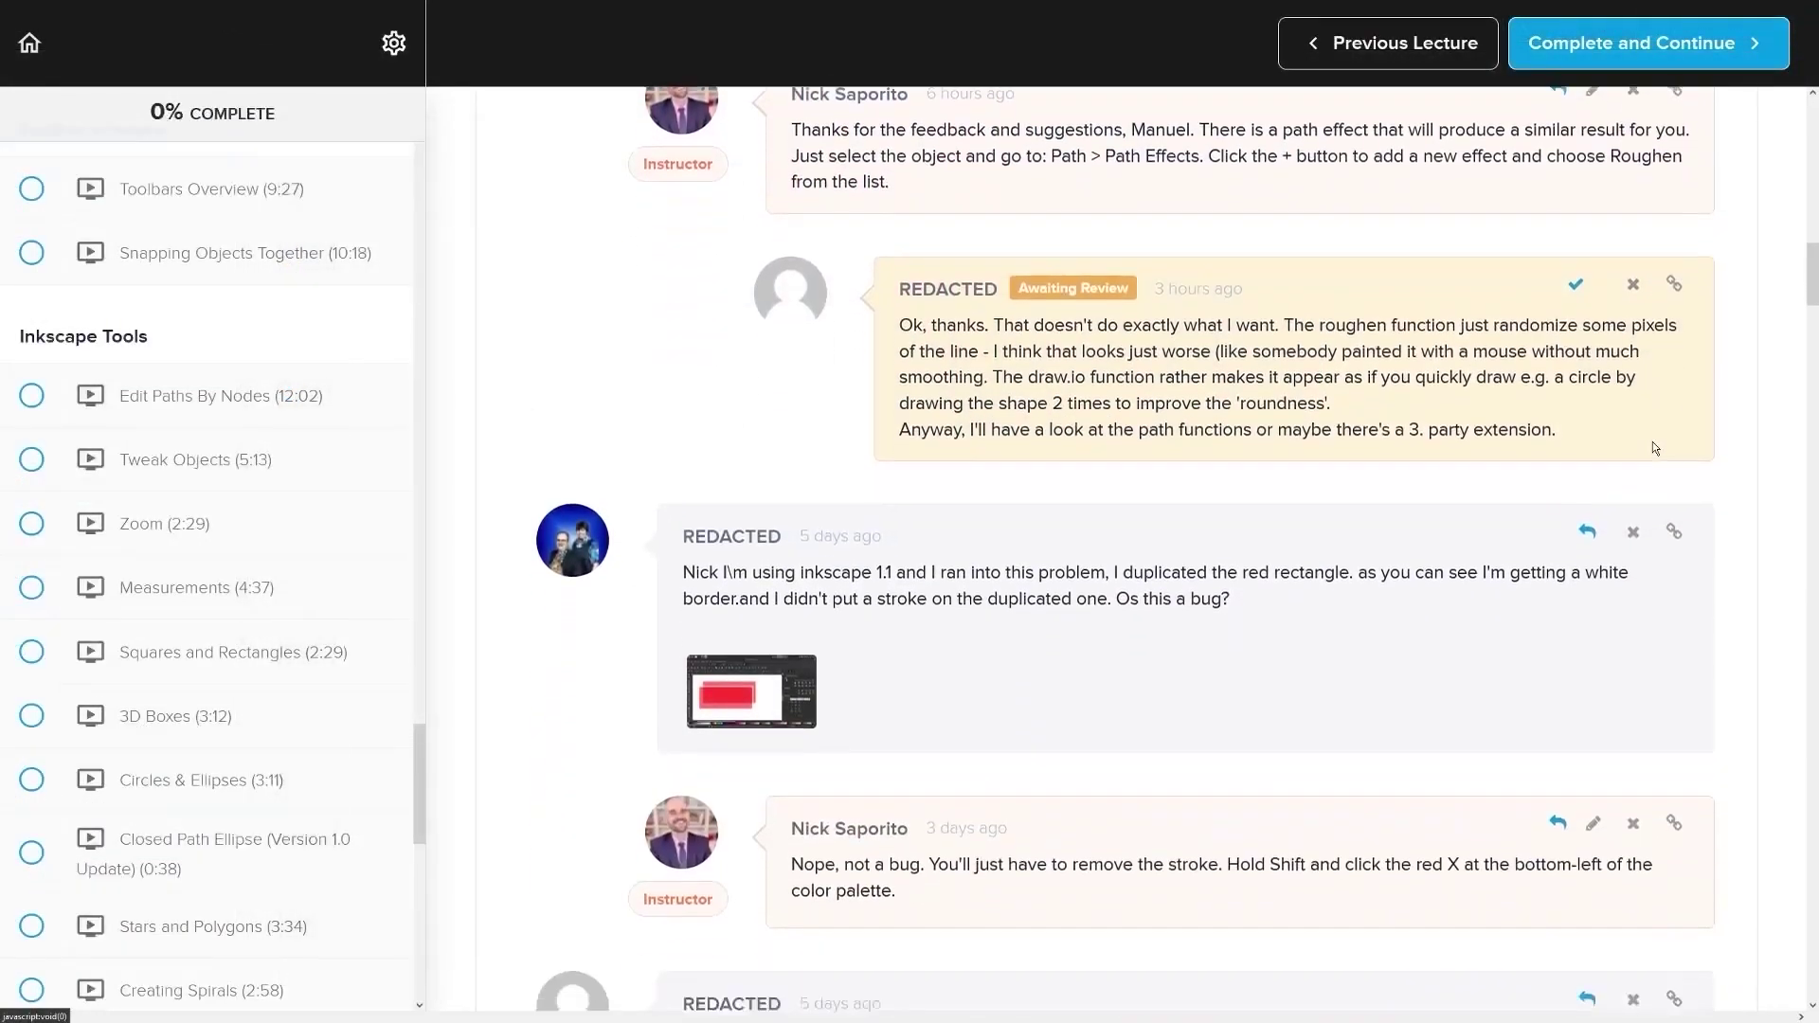
pyautogui.scroll(-5, 1651, 442)
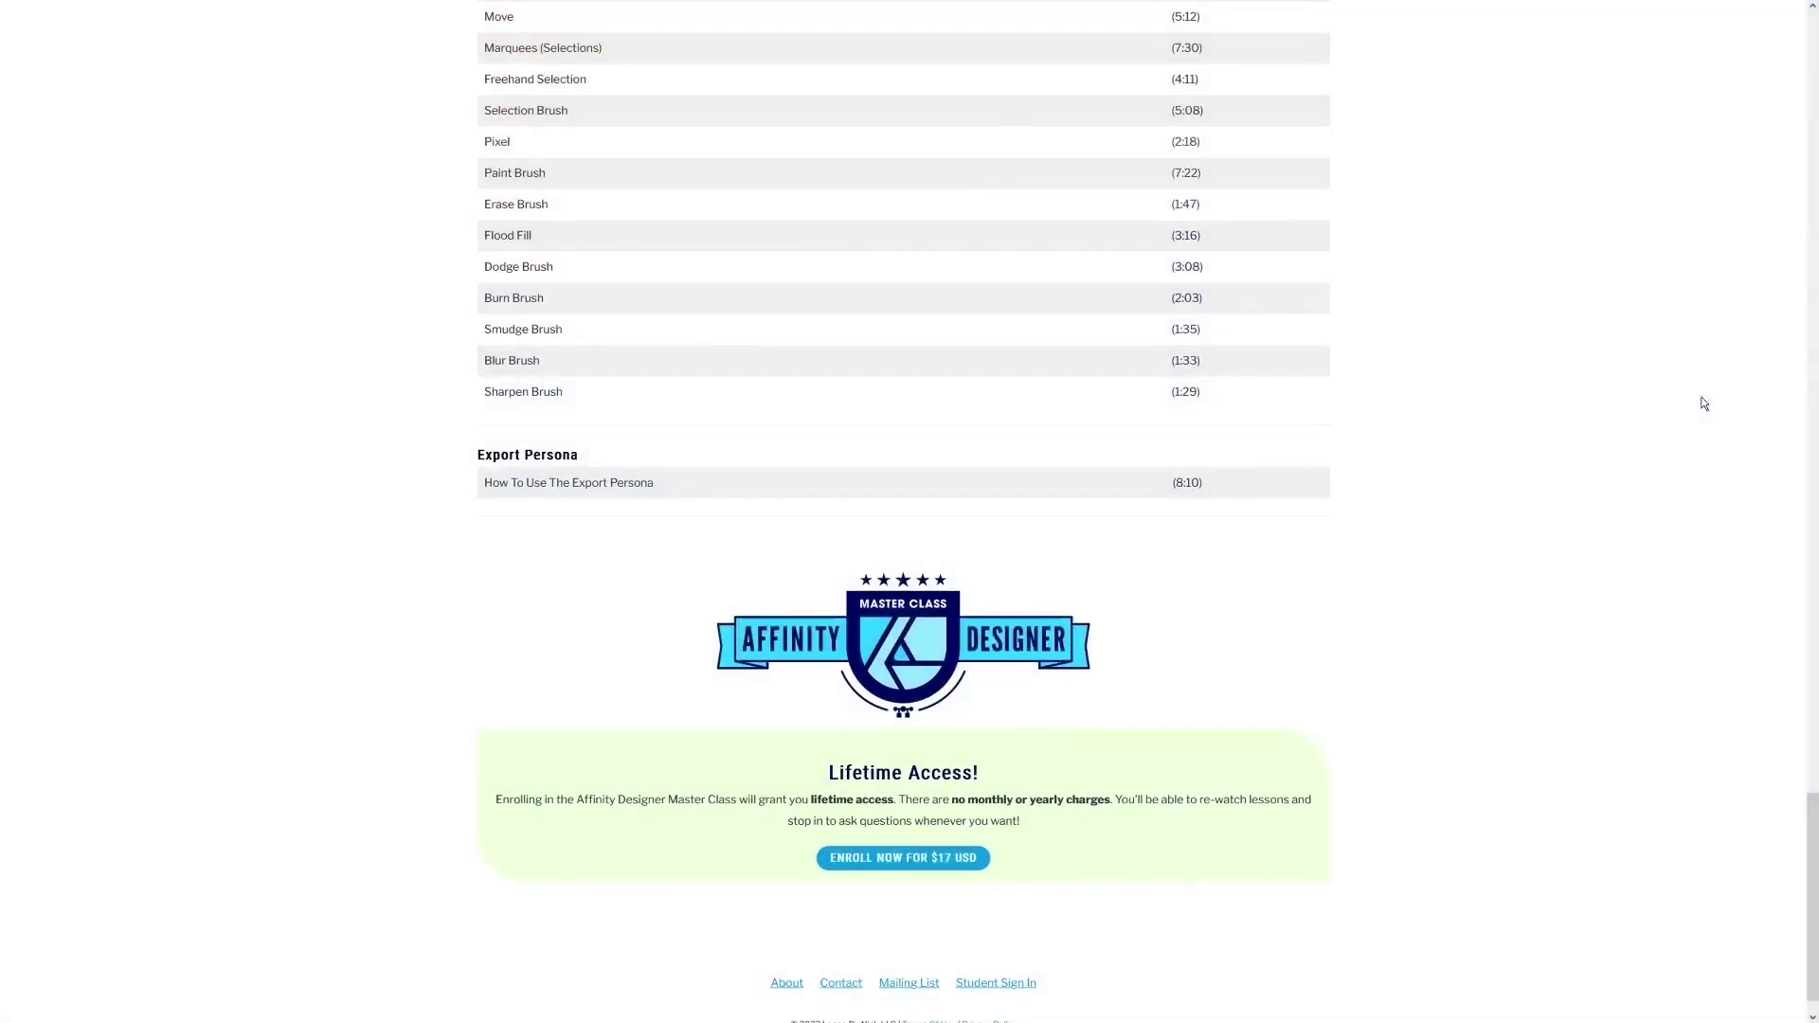
pyautogui.scroll(-1, 1701, 403)
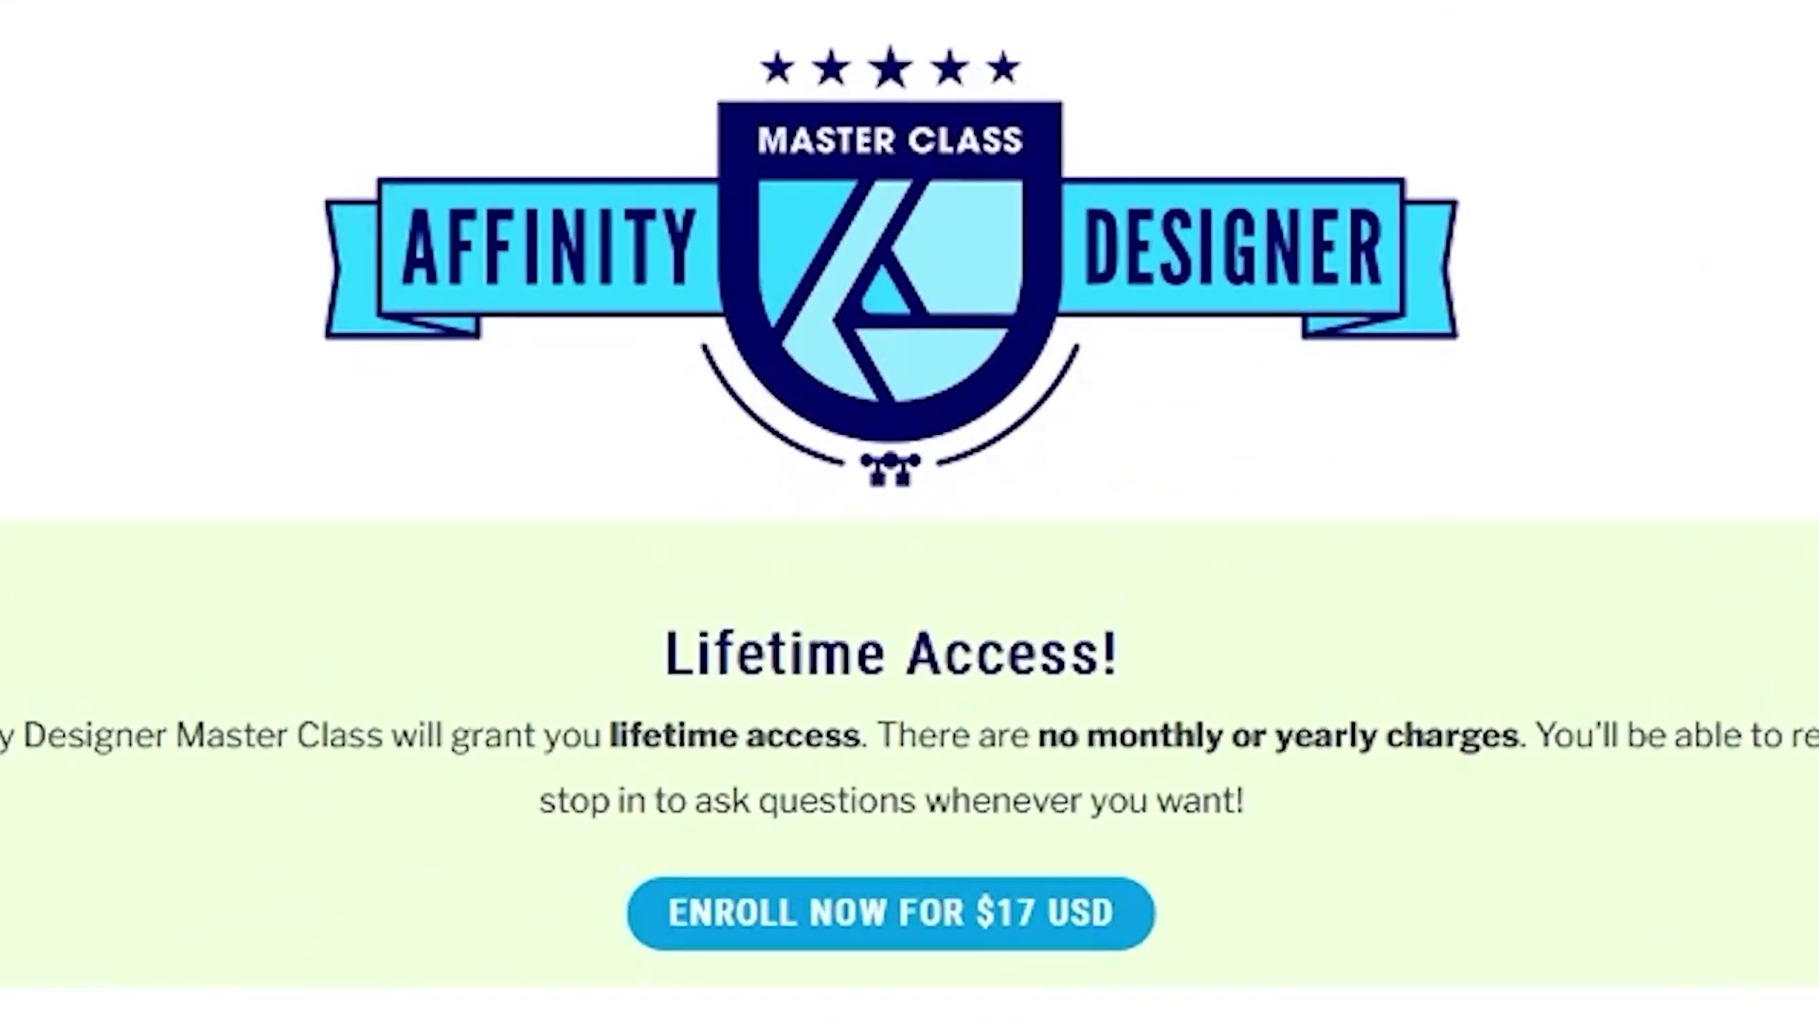